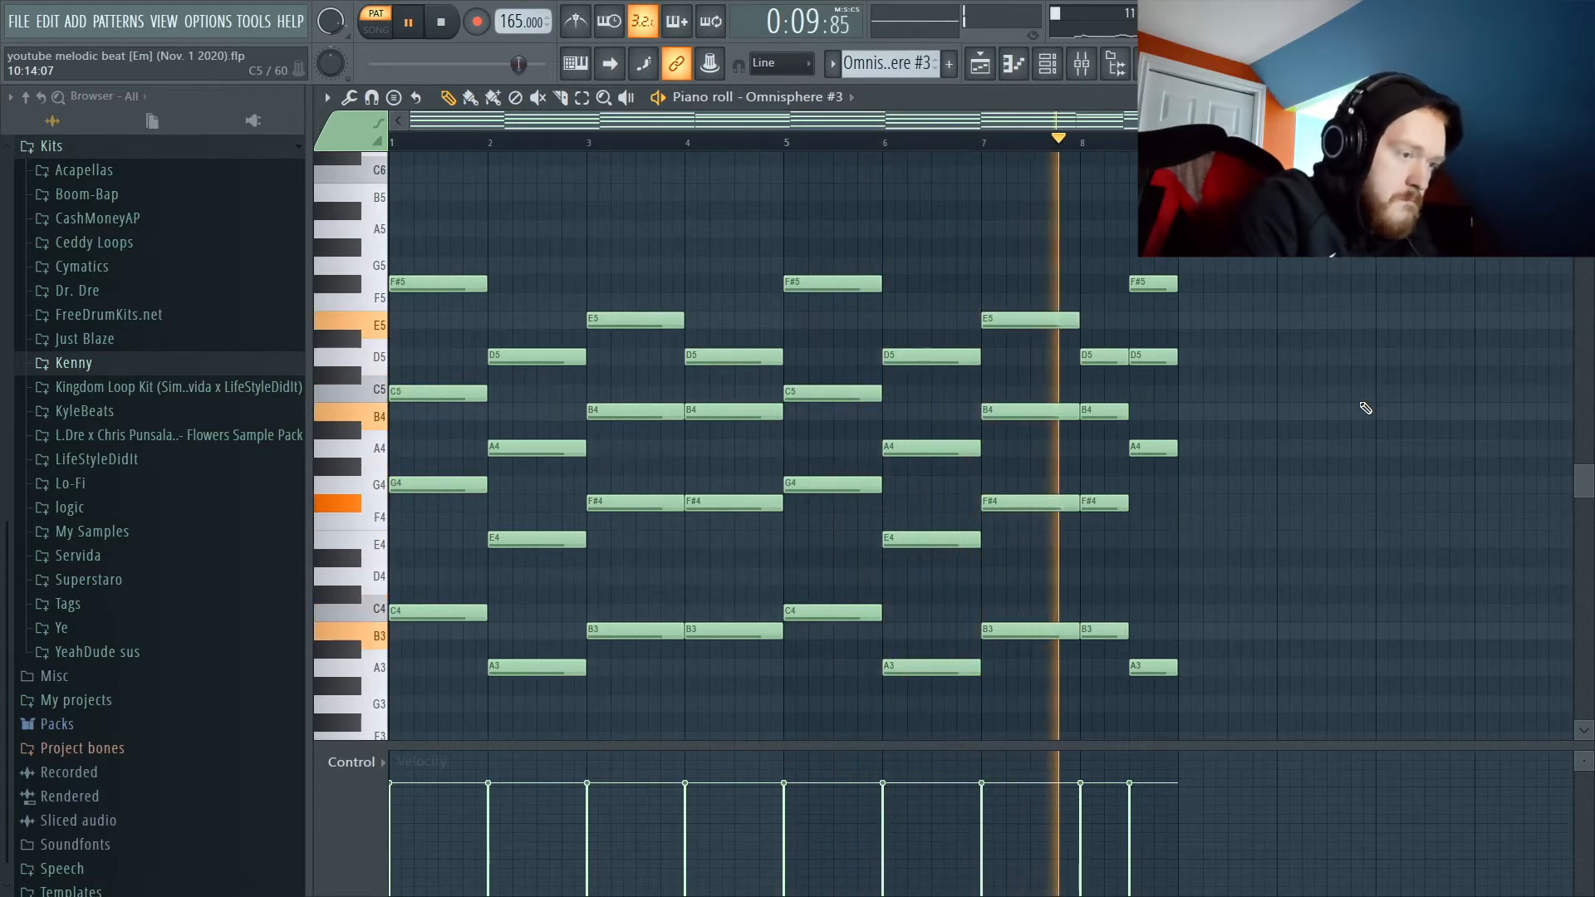
Stop the Omnisphere #3 playback and audition the LS - Arrow Hi Hat pattern in the piano roll.
key("space")
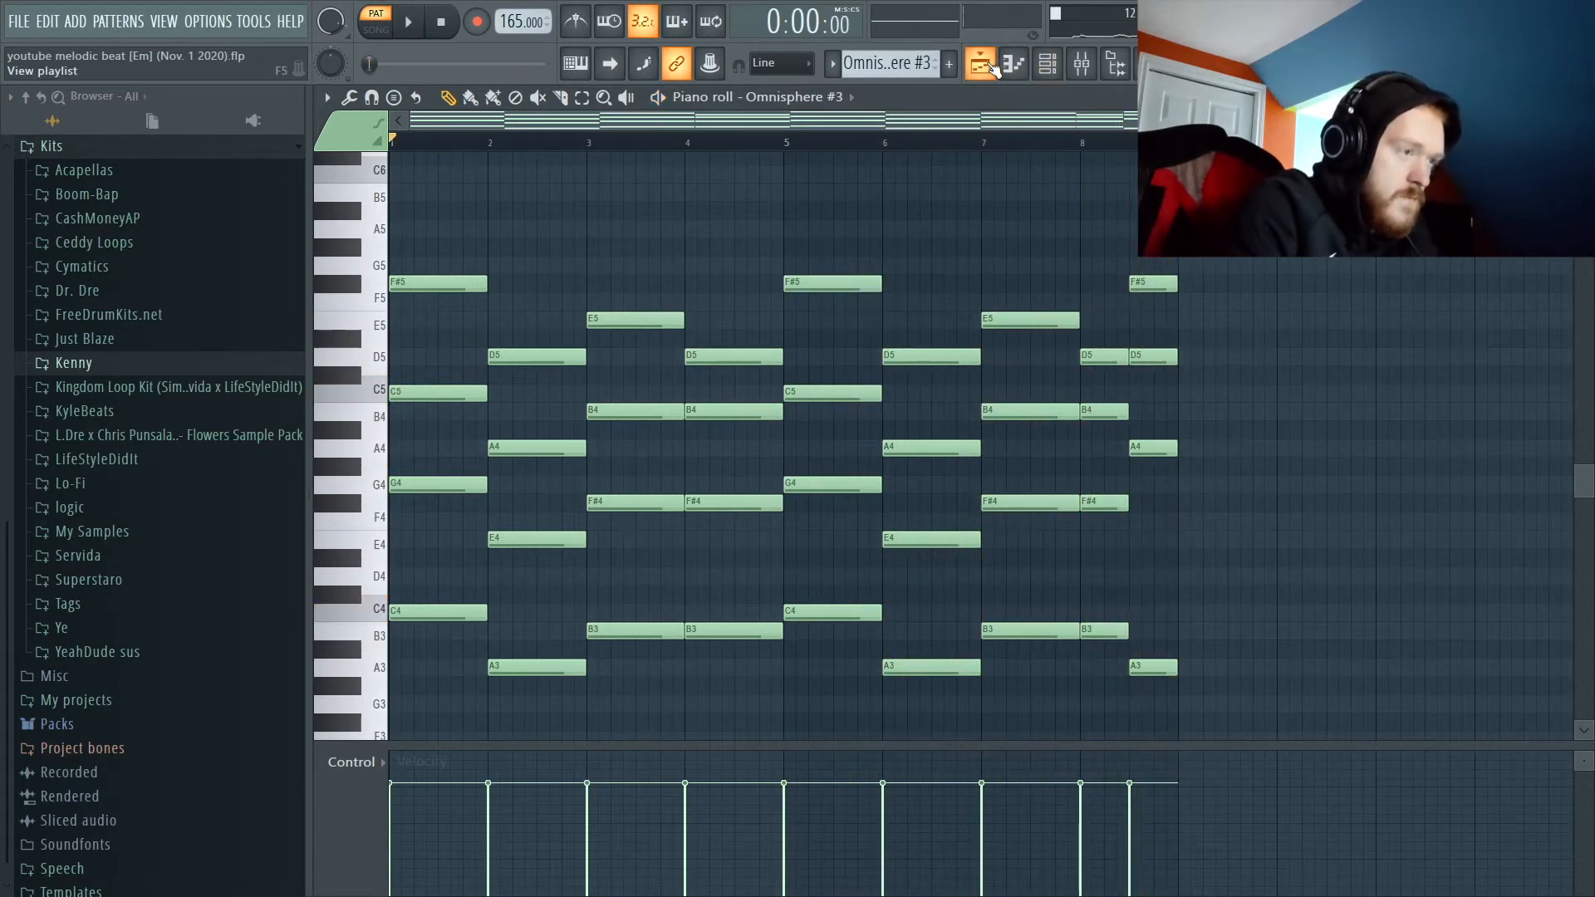
left_click(1021, 68)
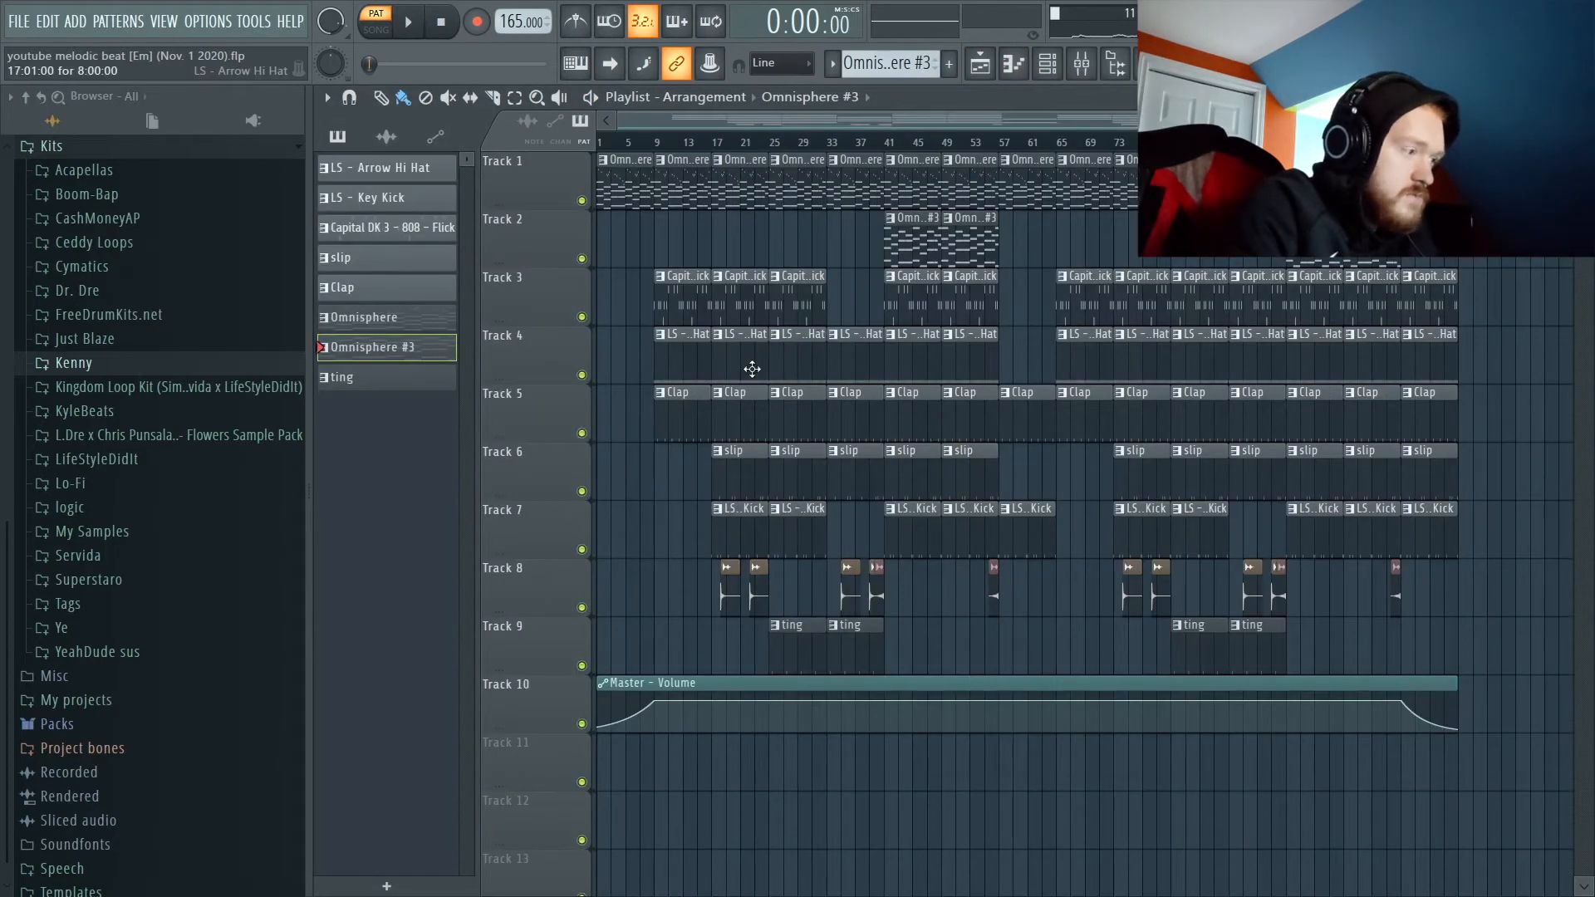
double_click(382, 175)
key("space")
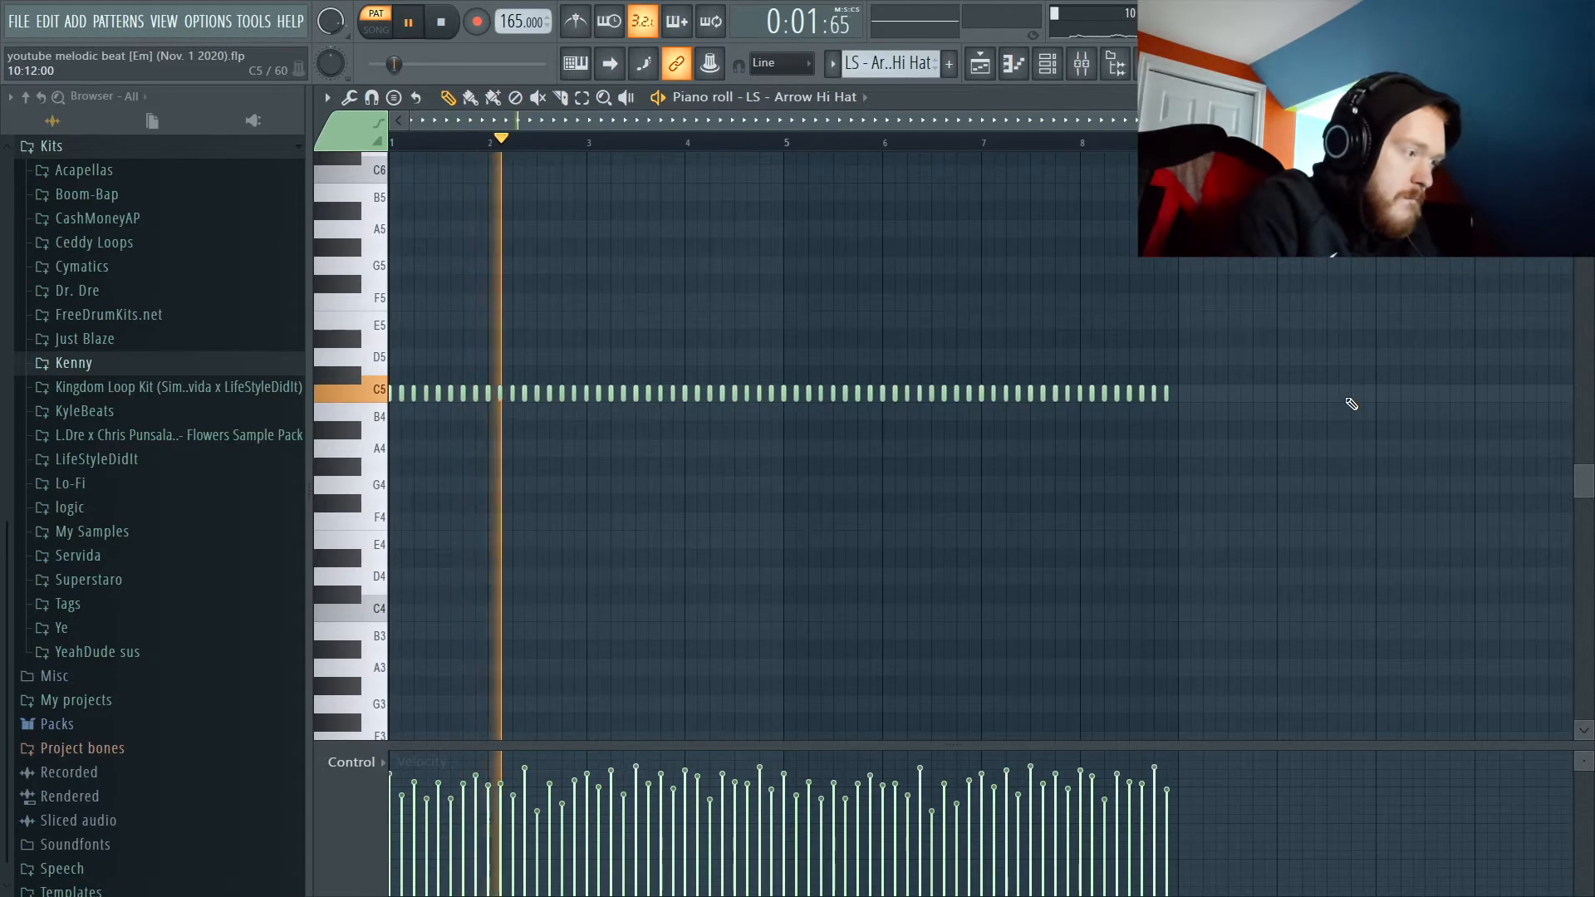
key("space")
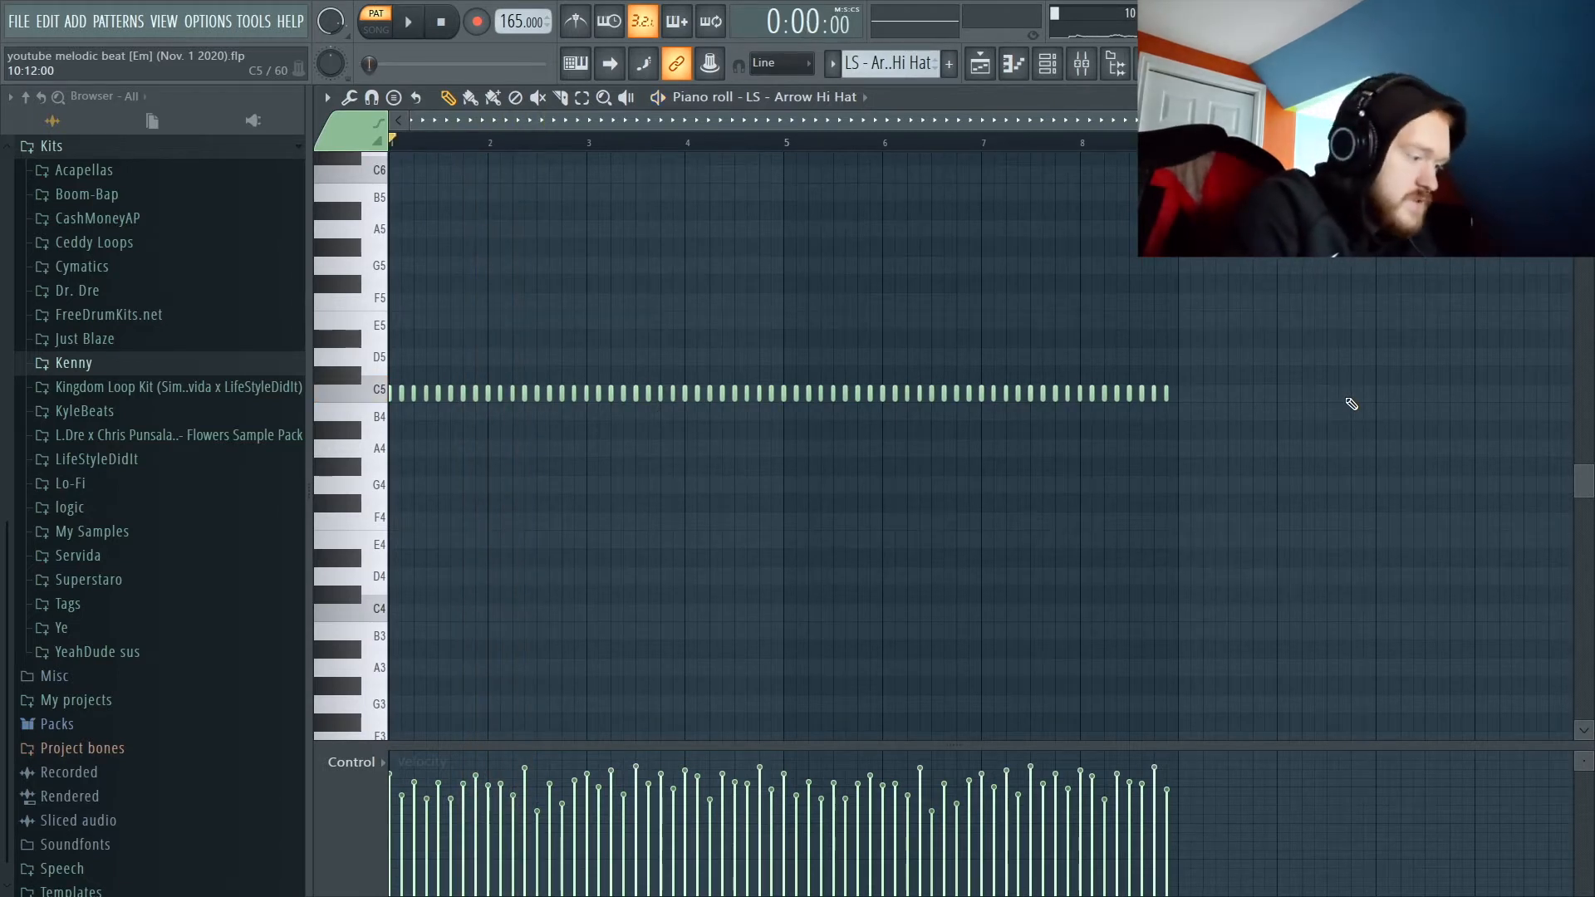
Try the piano roll randomizer on the hi-hat note velocities and dismiss it without accepting.
scroll(1352, 403, "down", 1)
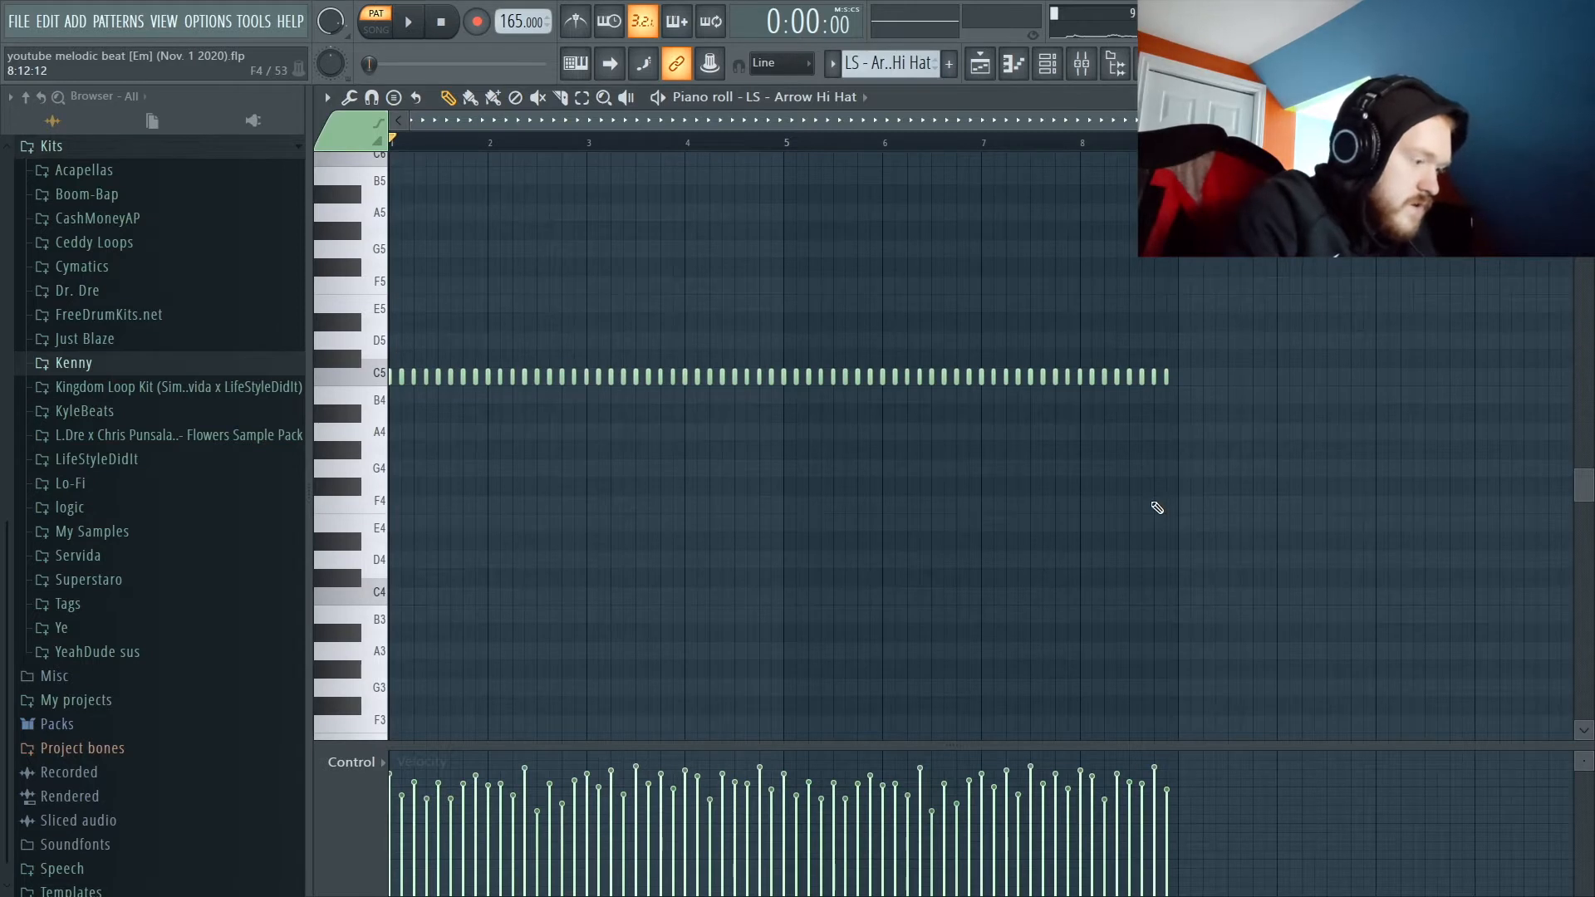
key("alt+r")
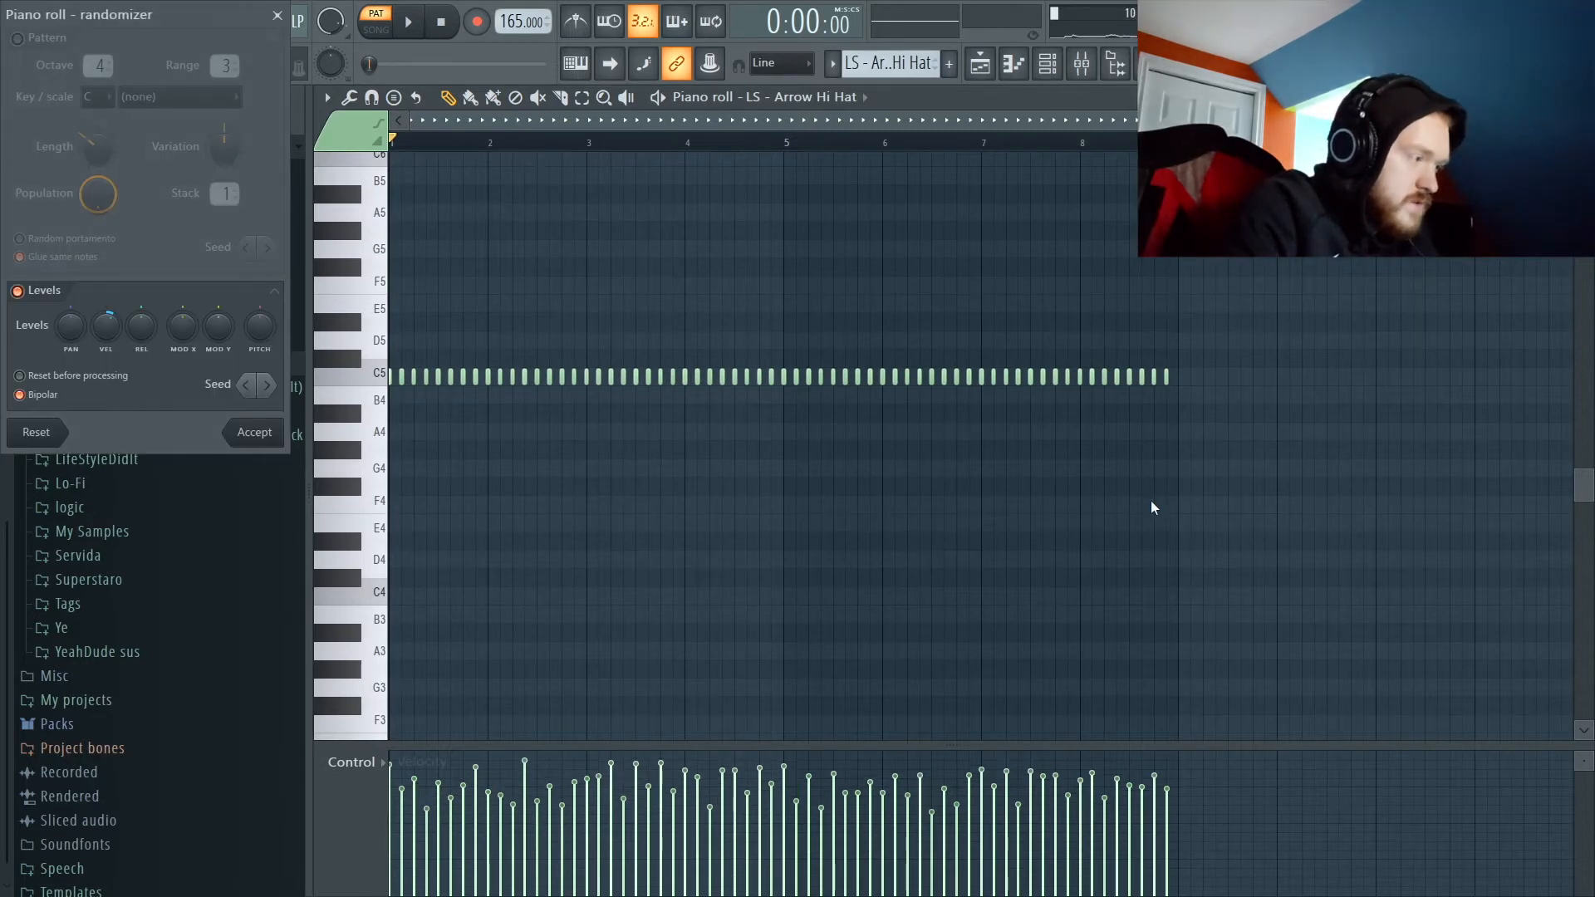
left_click(279, 15)
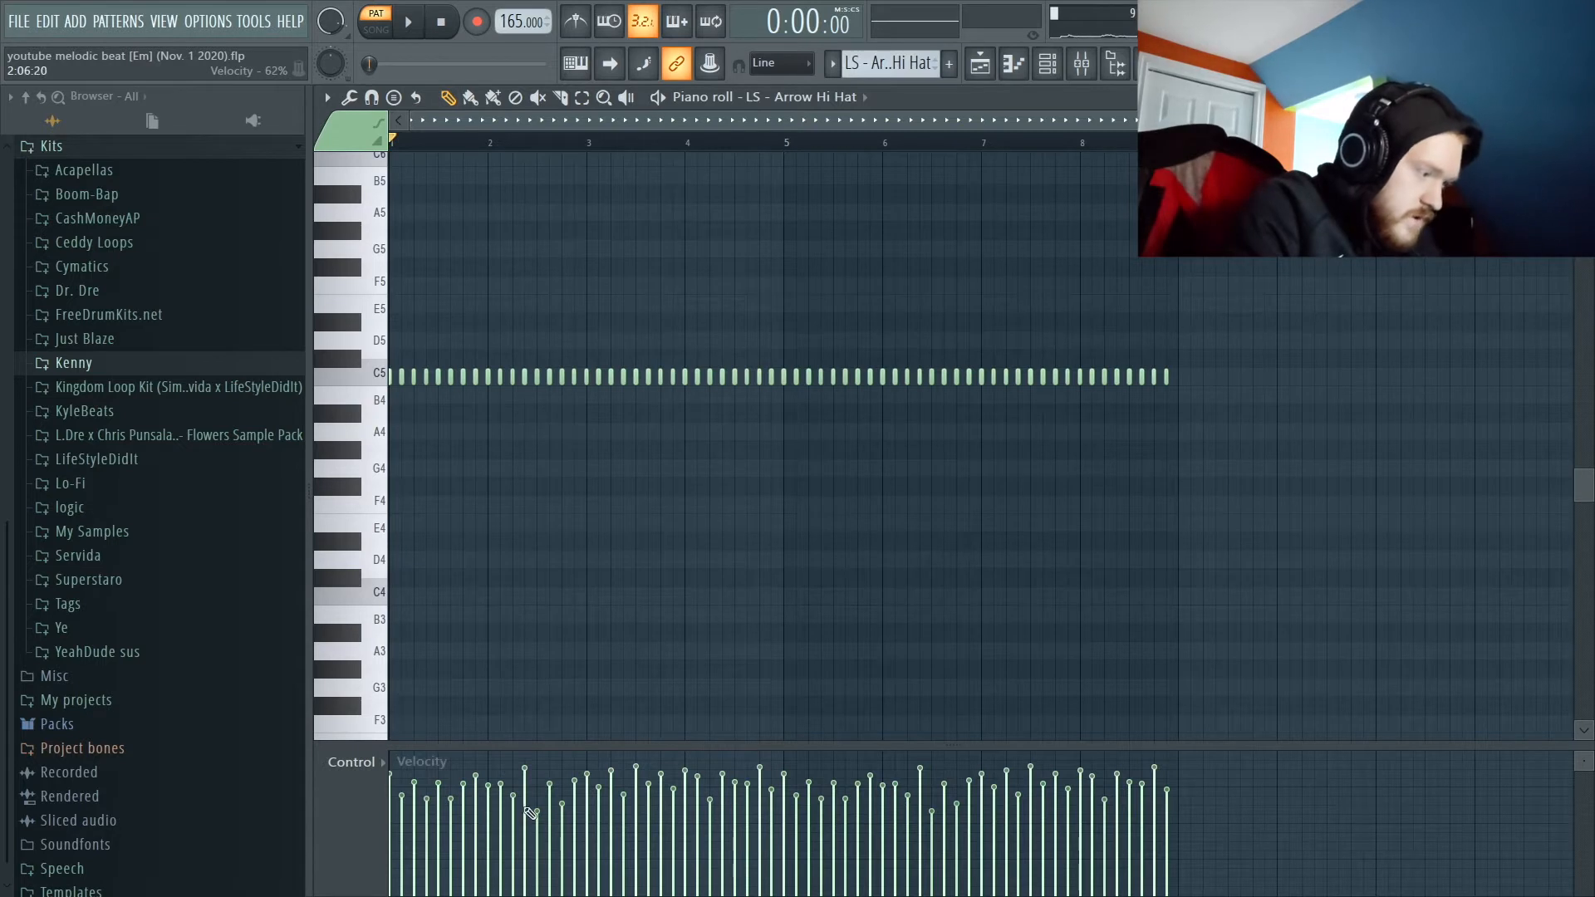
Try panning individual hi-hat notes in the piano roll's Pan control lane, and undo the pan edits.
left_click(367, 756)
left_click(377, 777)
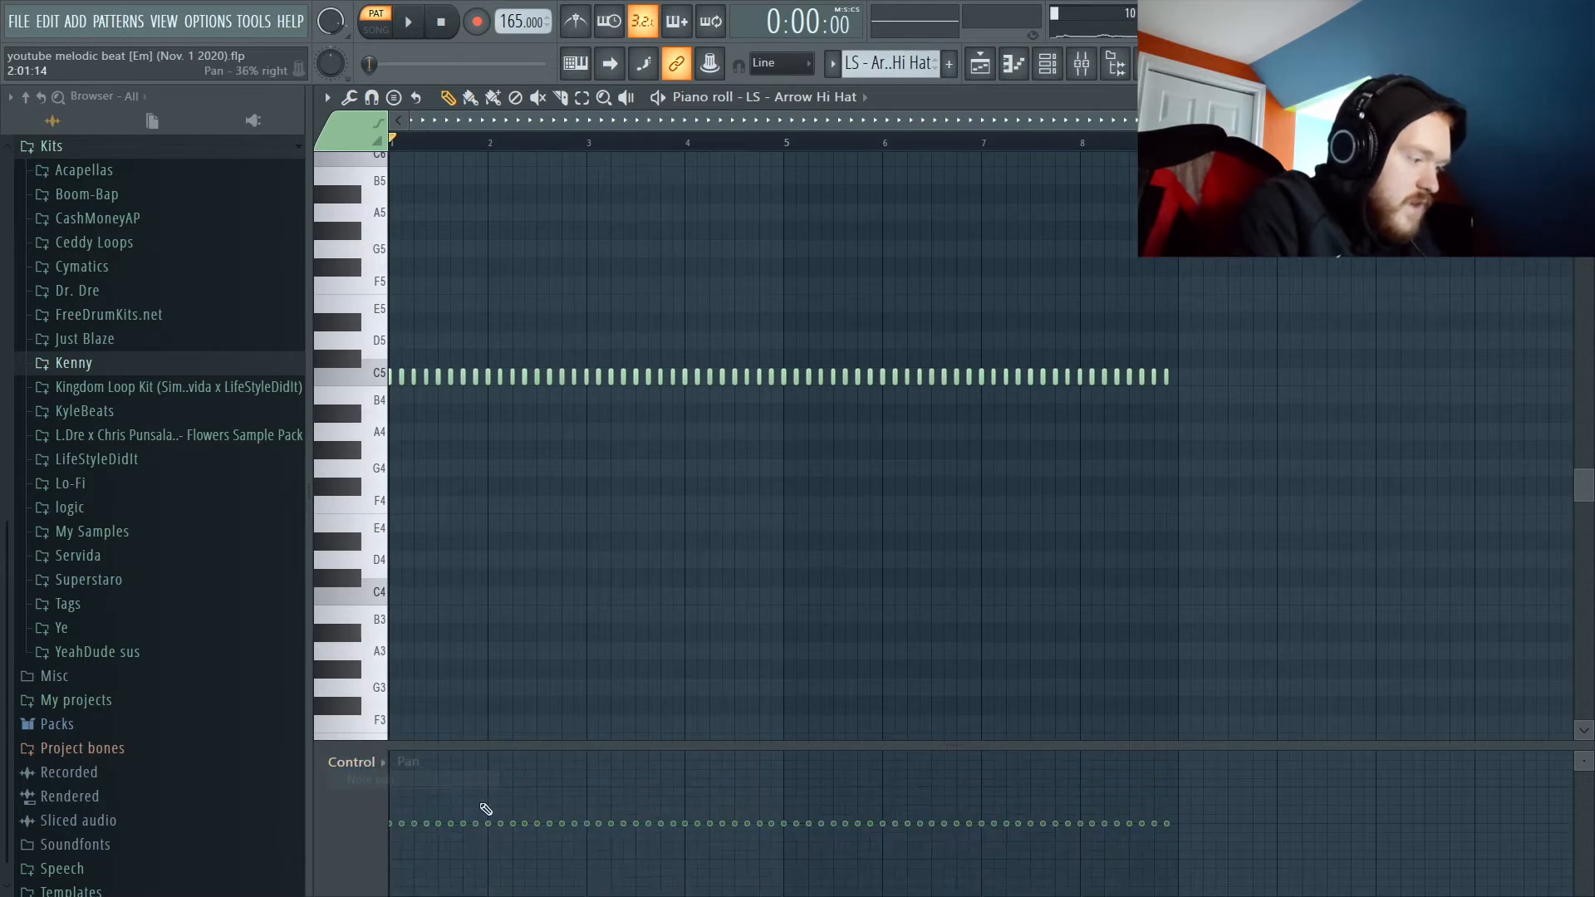
left_click_drag(397, 803, 400, 810)
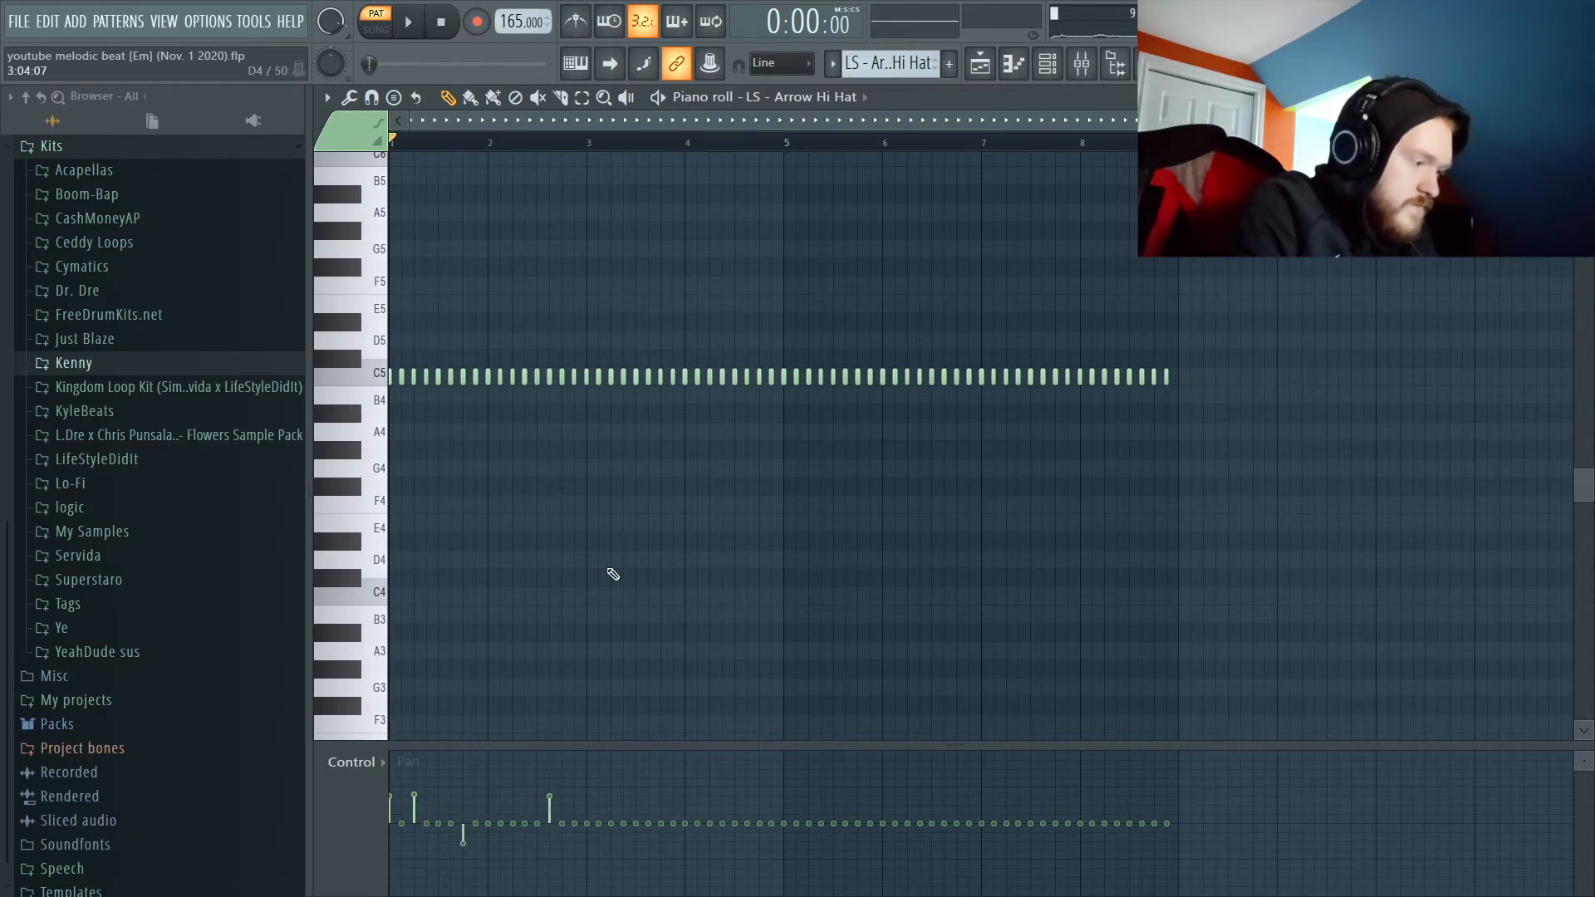
key("ctrl+z")
key("ctrl+z")
key("ctrl+z")
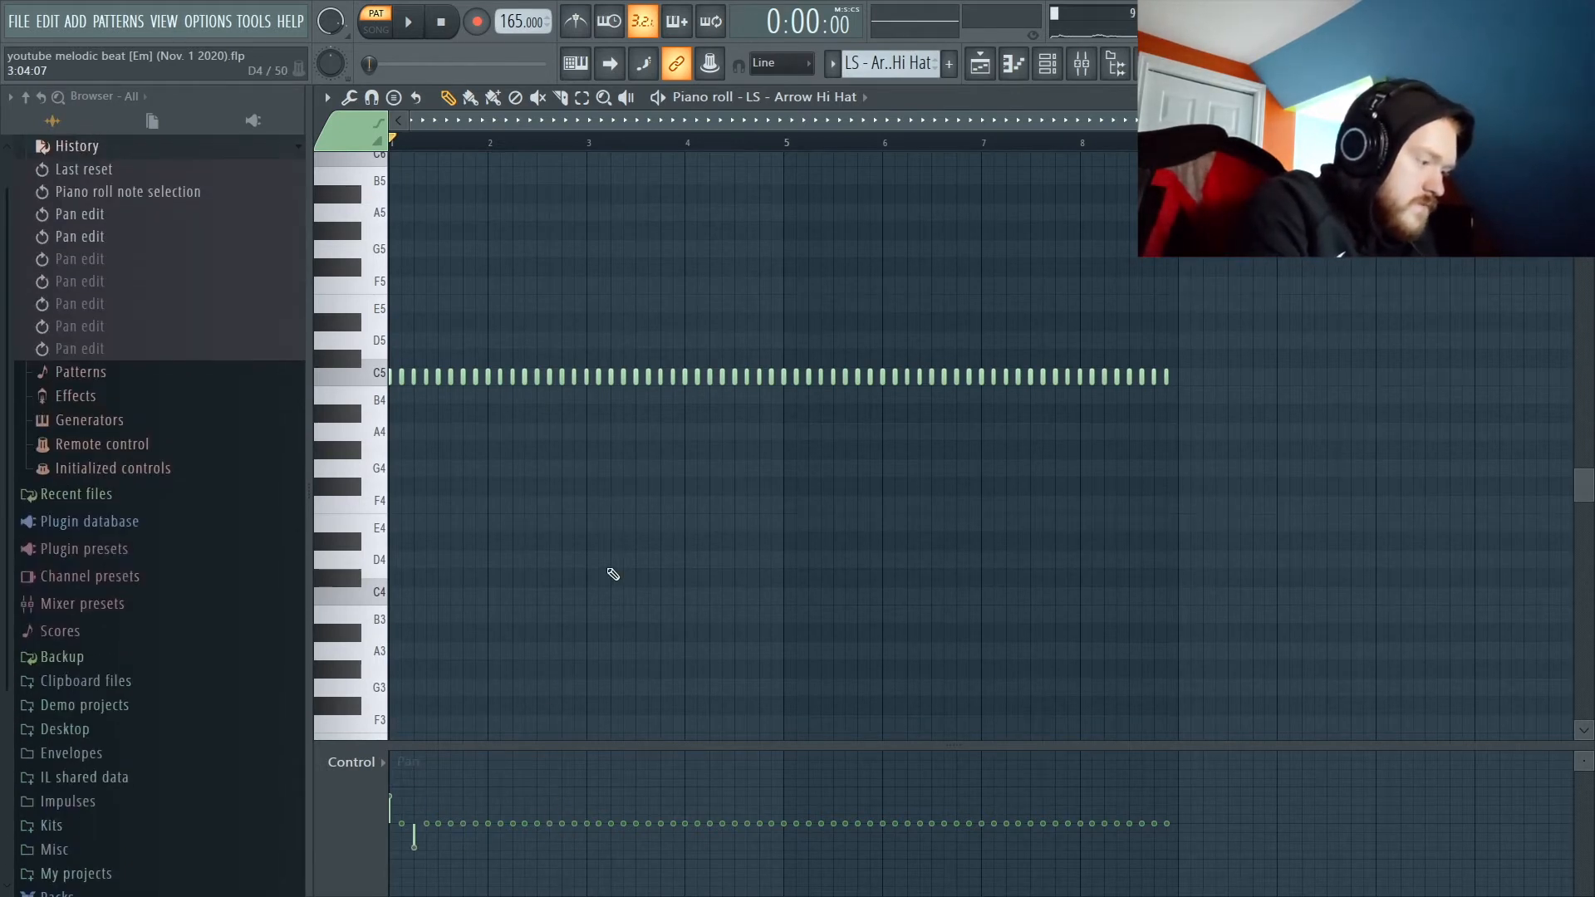
Audition the LS - Key Kick pattern in the piano roll and return to the playlist.
left_click(1010, 67)
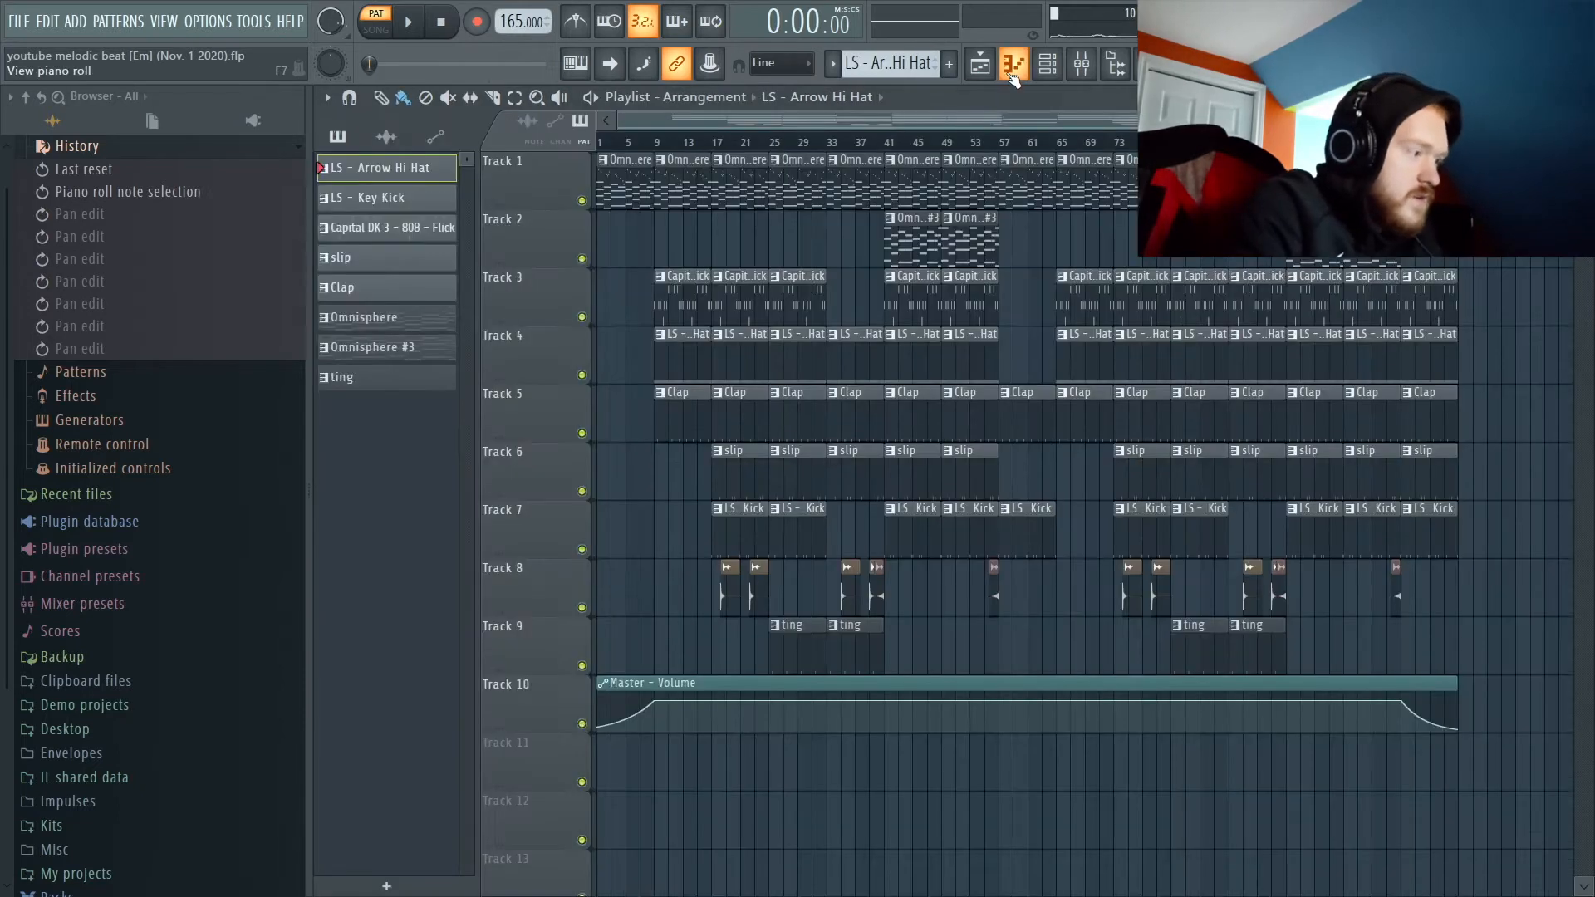
double_click(399, 205)
key("space")
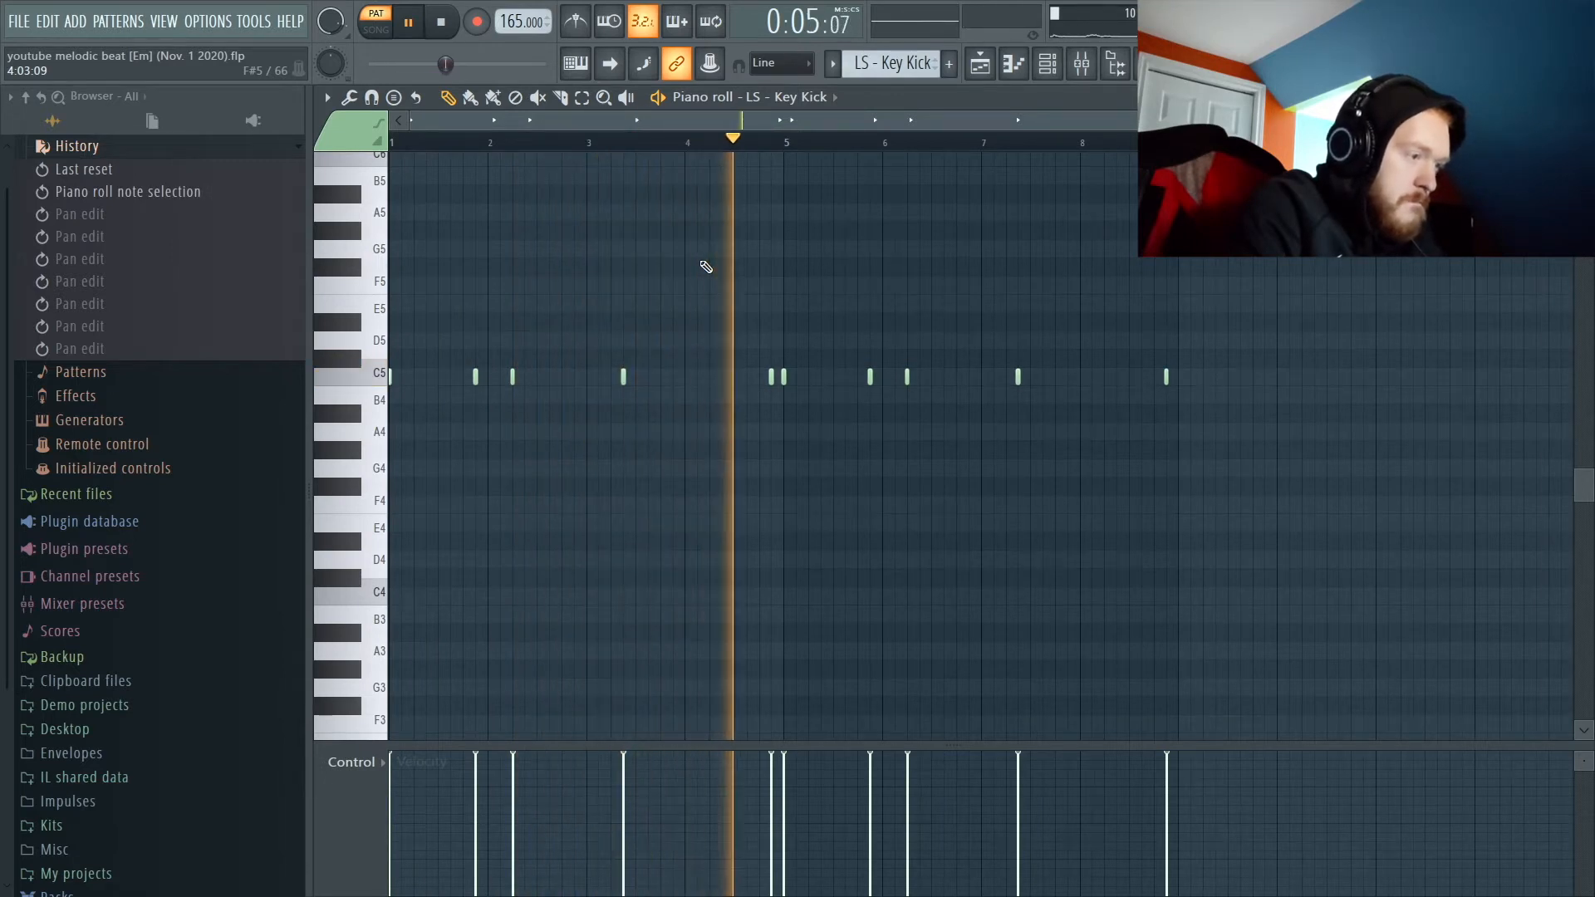
key("space")
left_click(1024, 64)
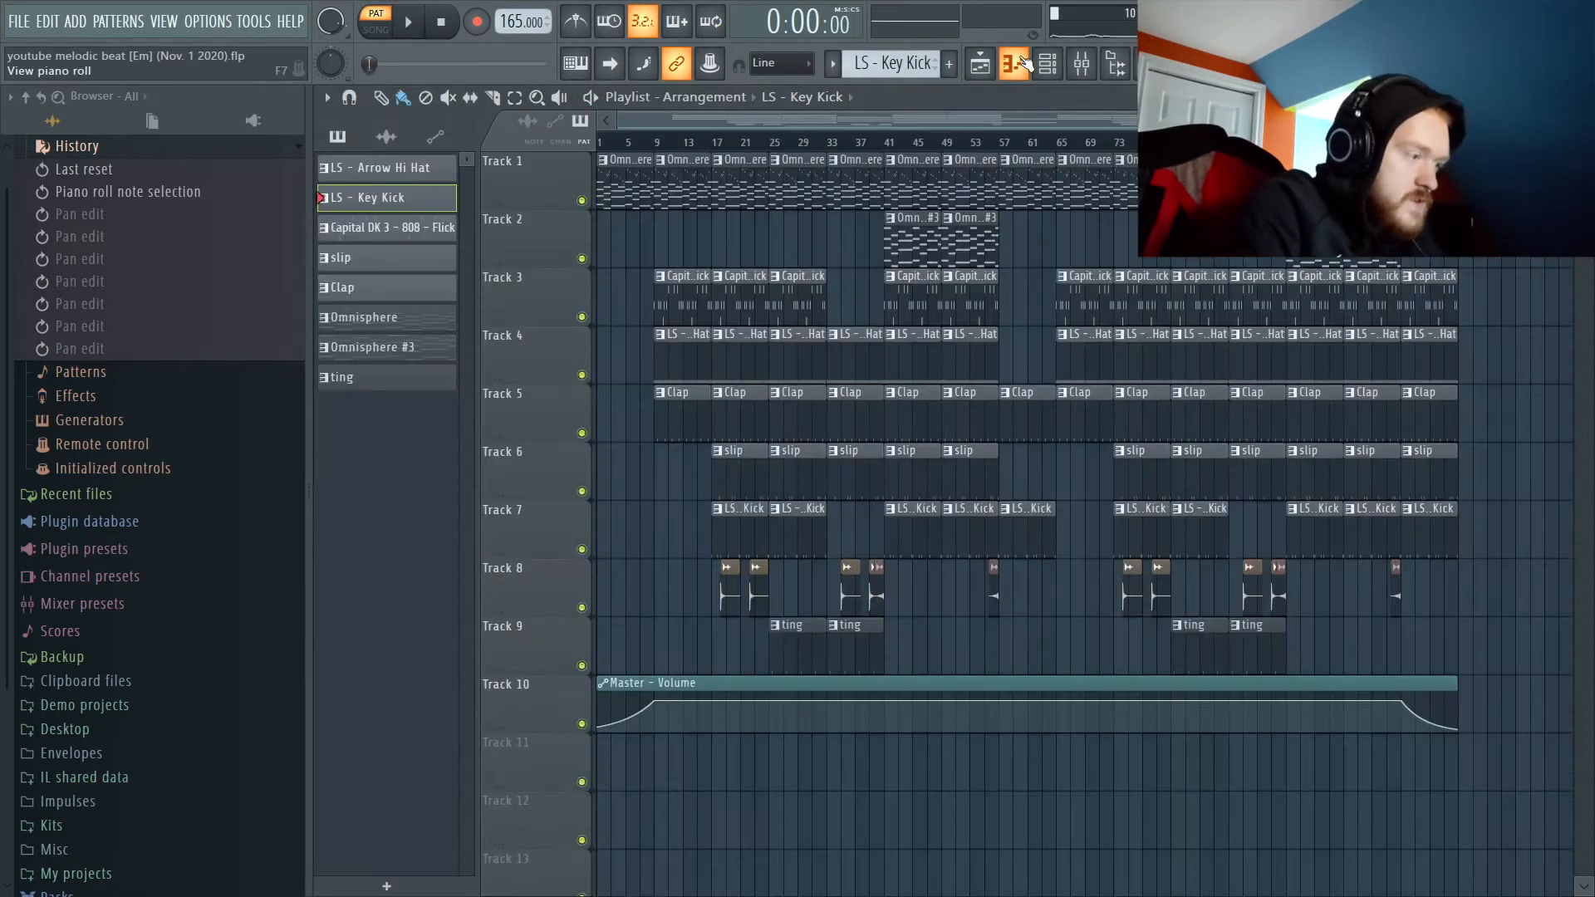
Audition the Capital DK 3 - 808 - Flick pattern in the piano roll and return to the playlist.
left_click(407, 231)
key("F7")
key("space")
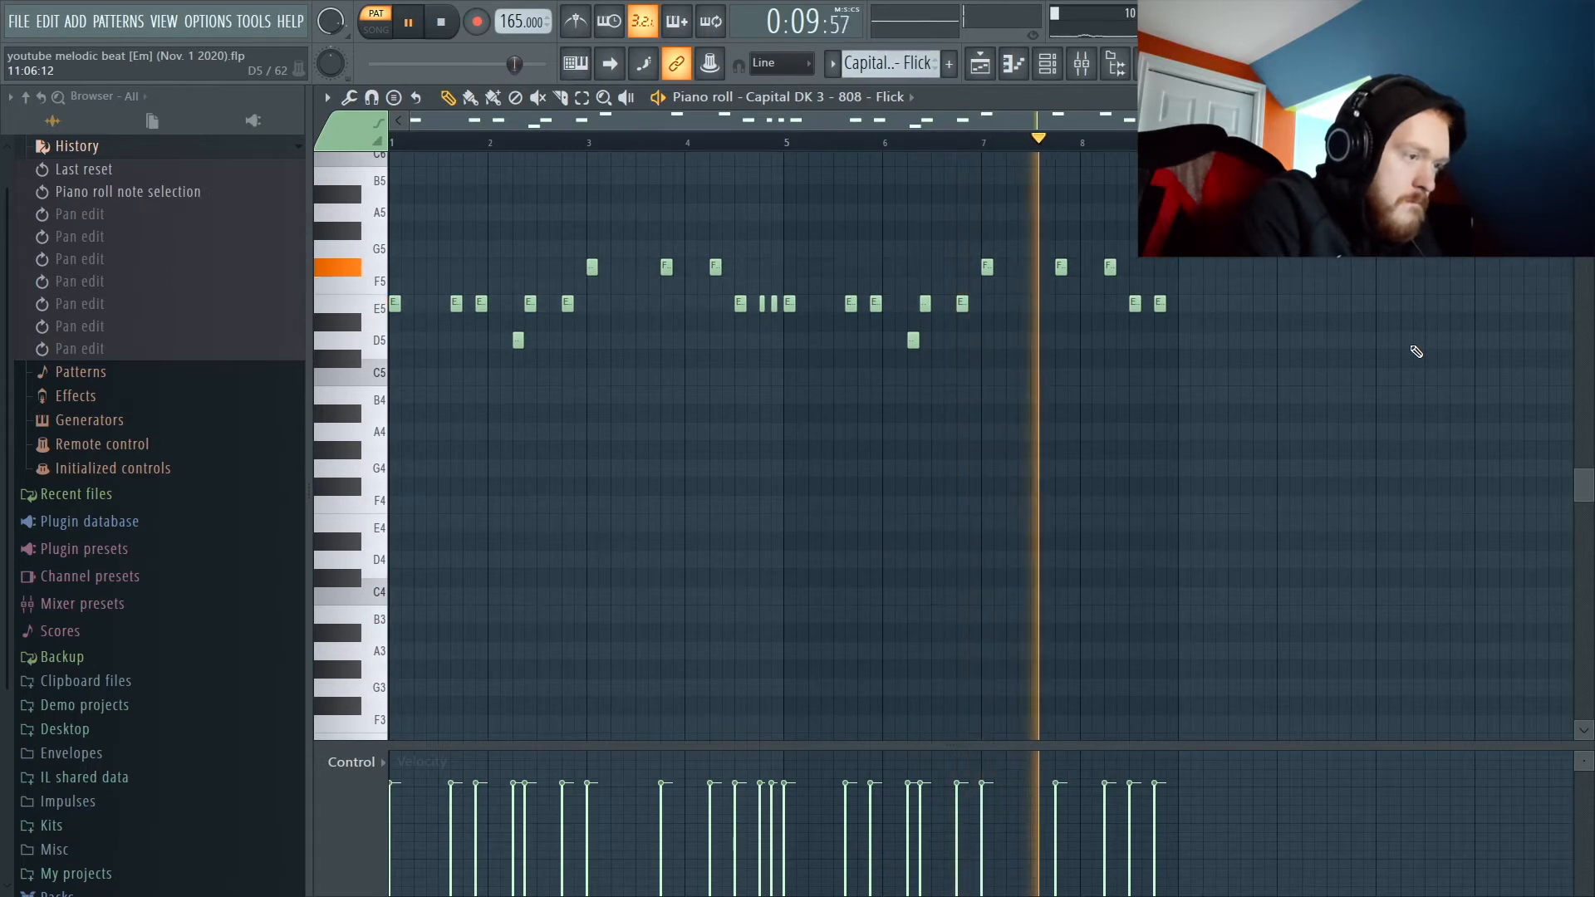
key("space")
left_click(1013, 64)
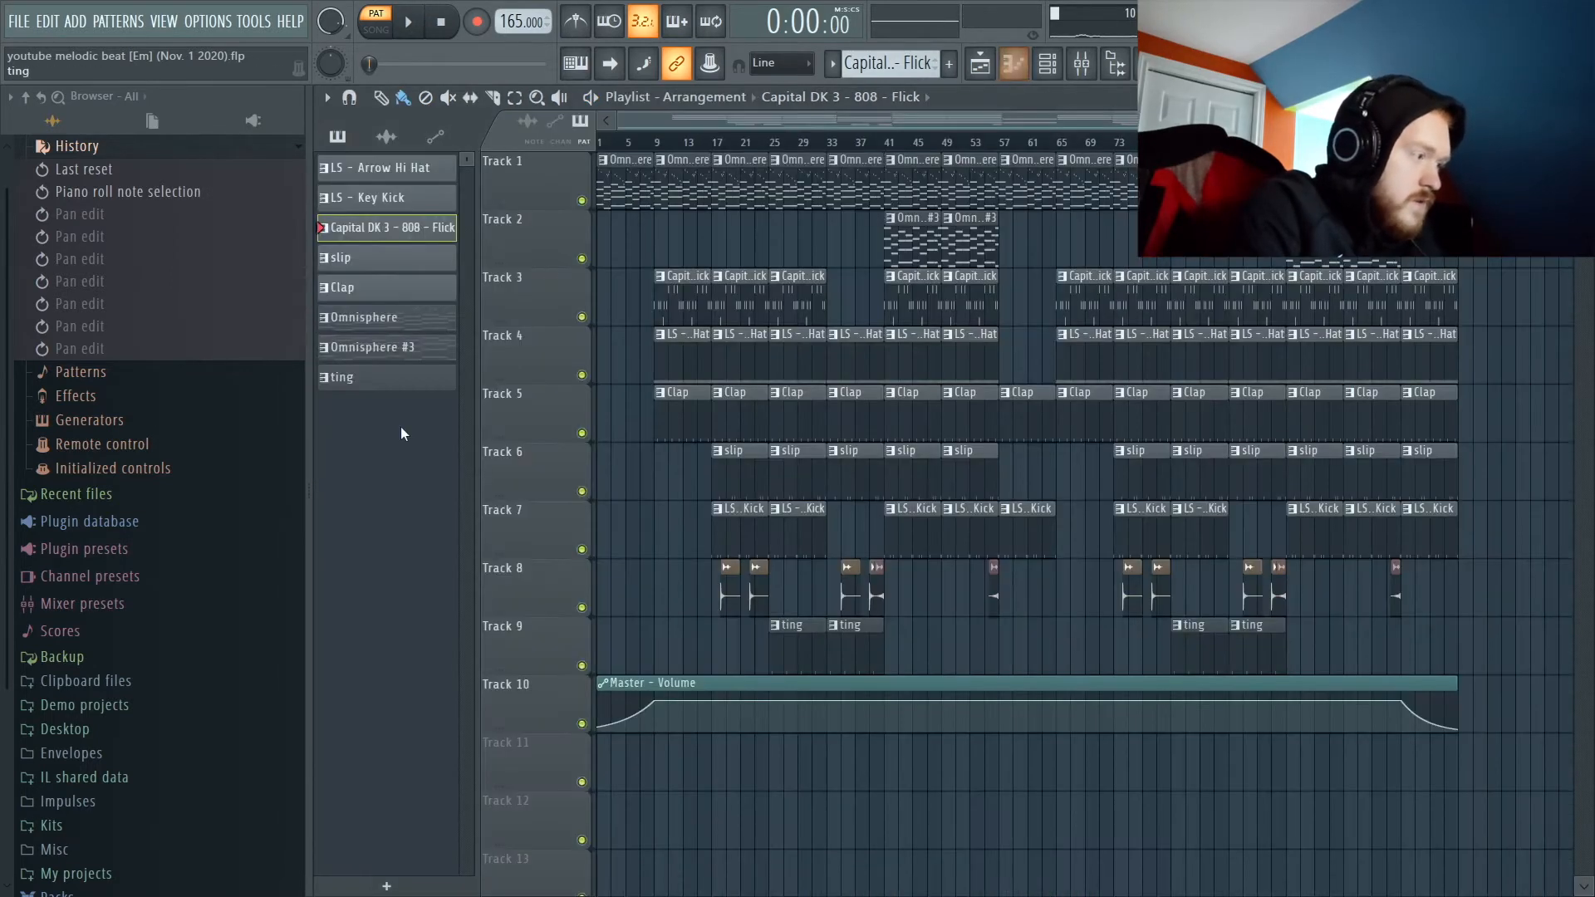
Audition the Clap pattern in the piano roll and return to the playlist.
left_click(380, 291)
key("space")
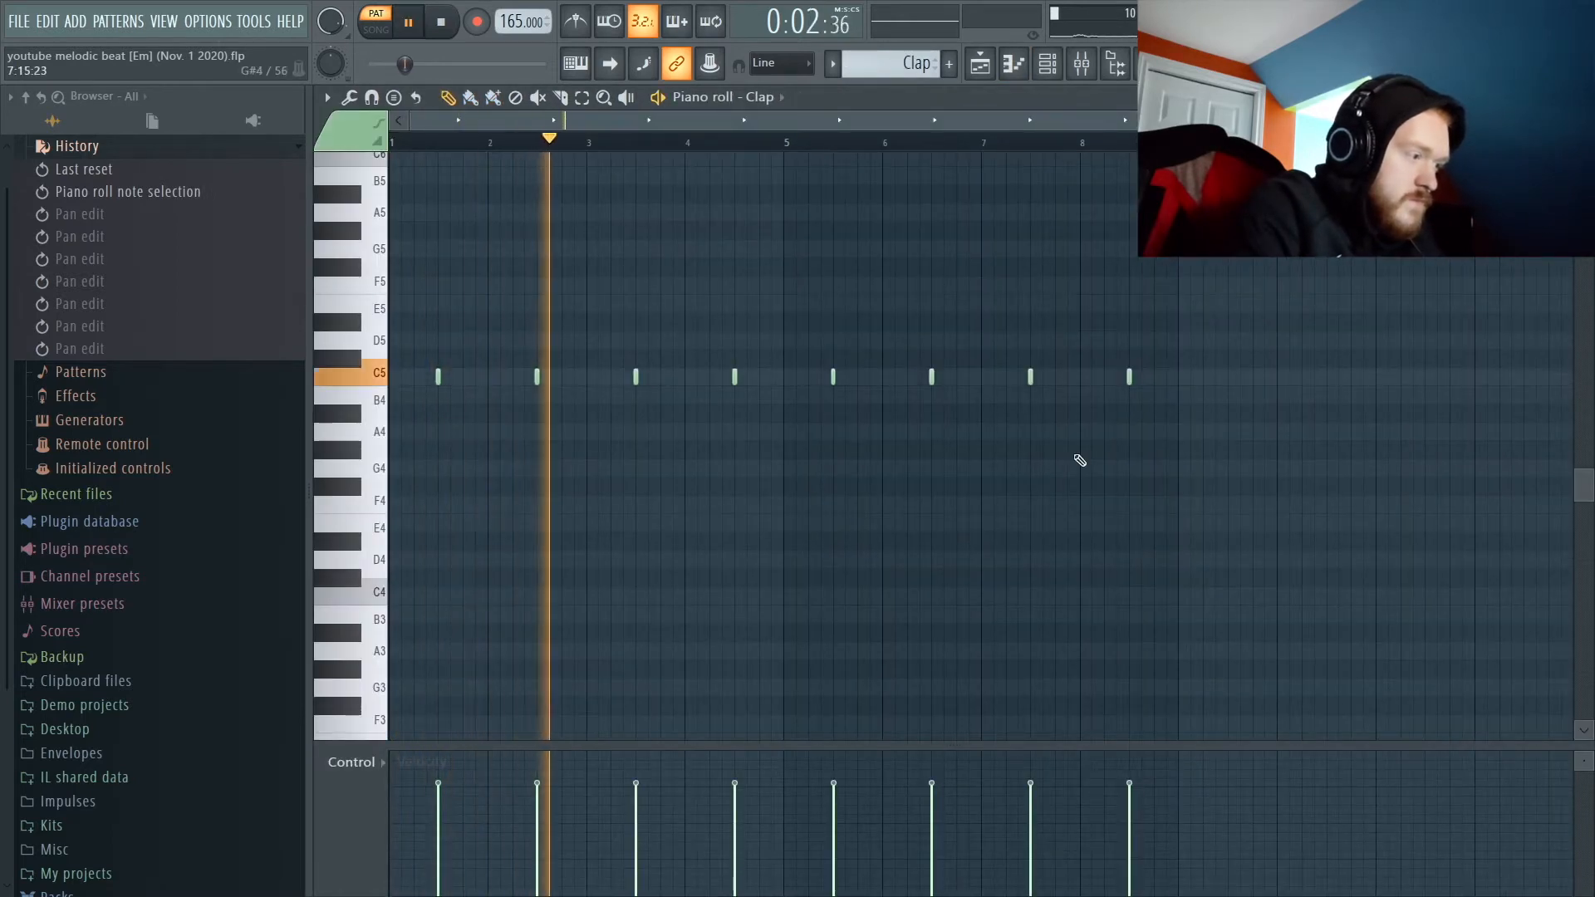
key("space")
left_click(1013, 64)
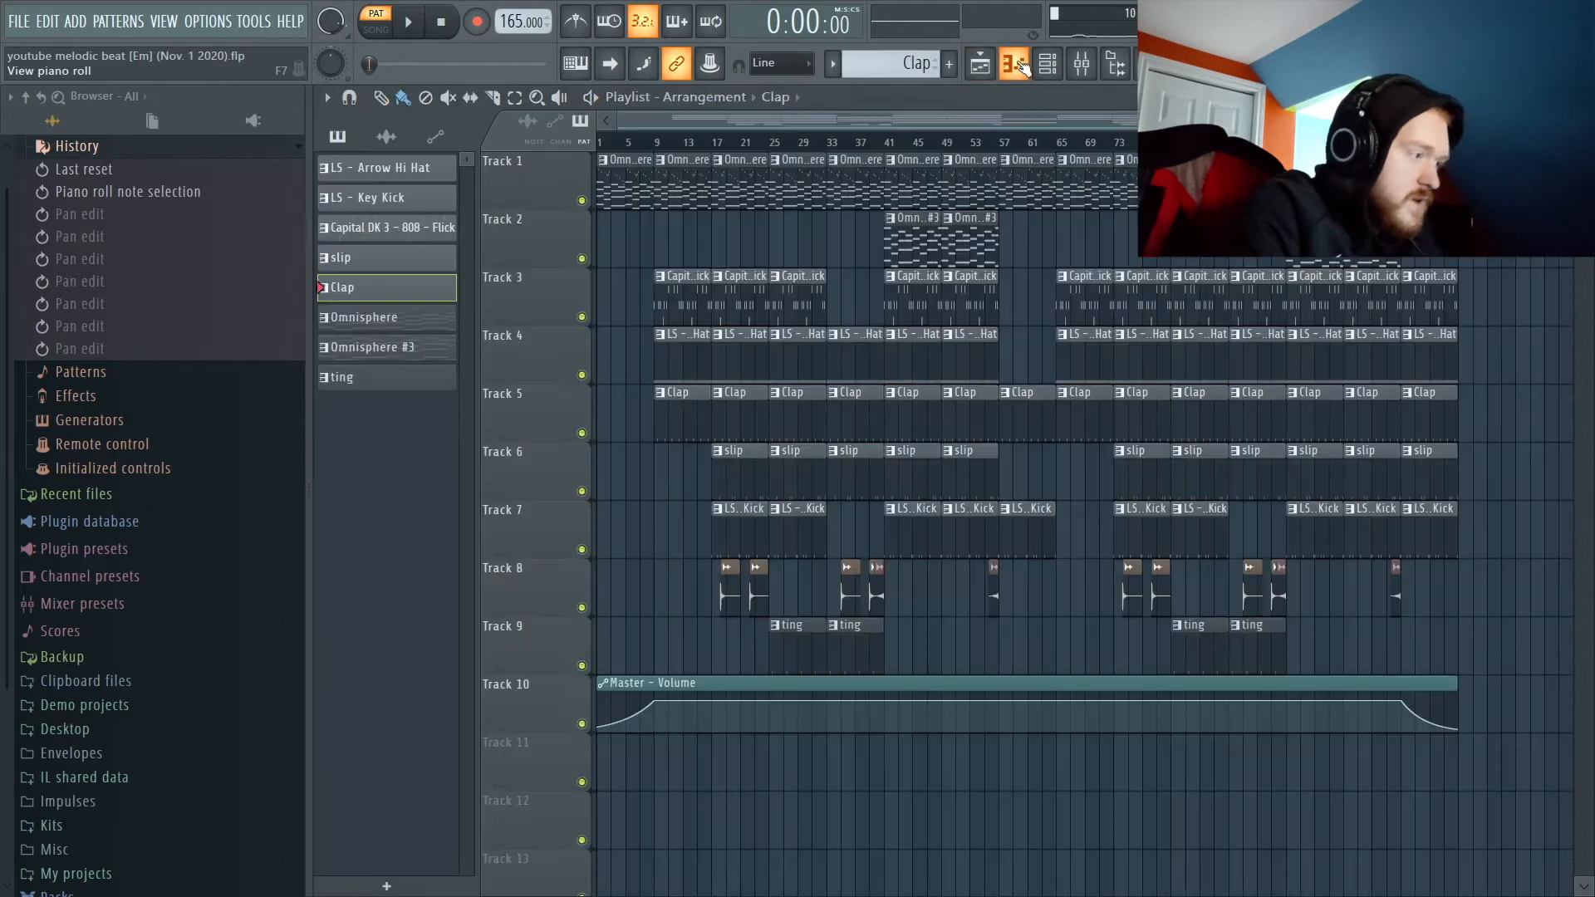
Audition the slip pattern in the piano roll.
left_click(355, 269)
key("space")
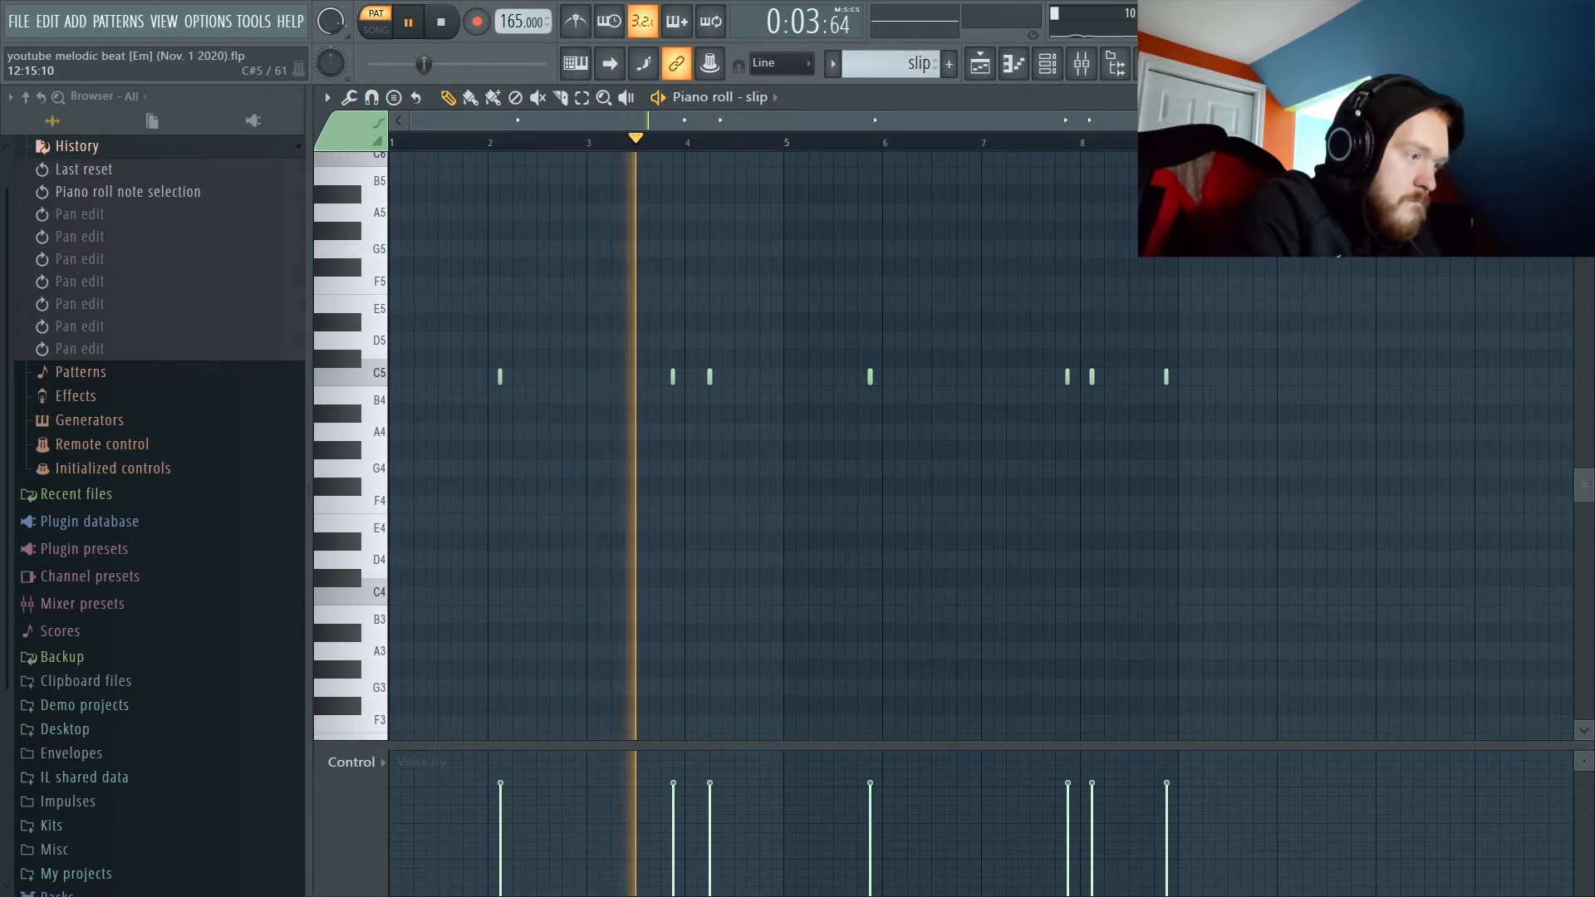
key("space")
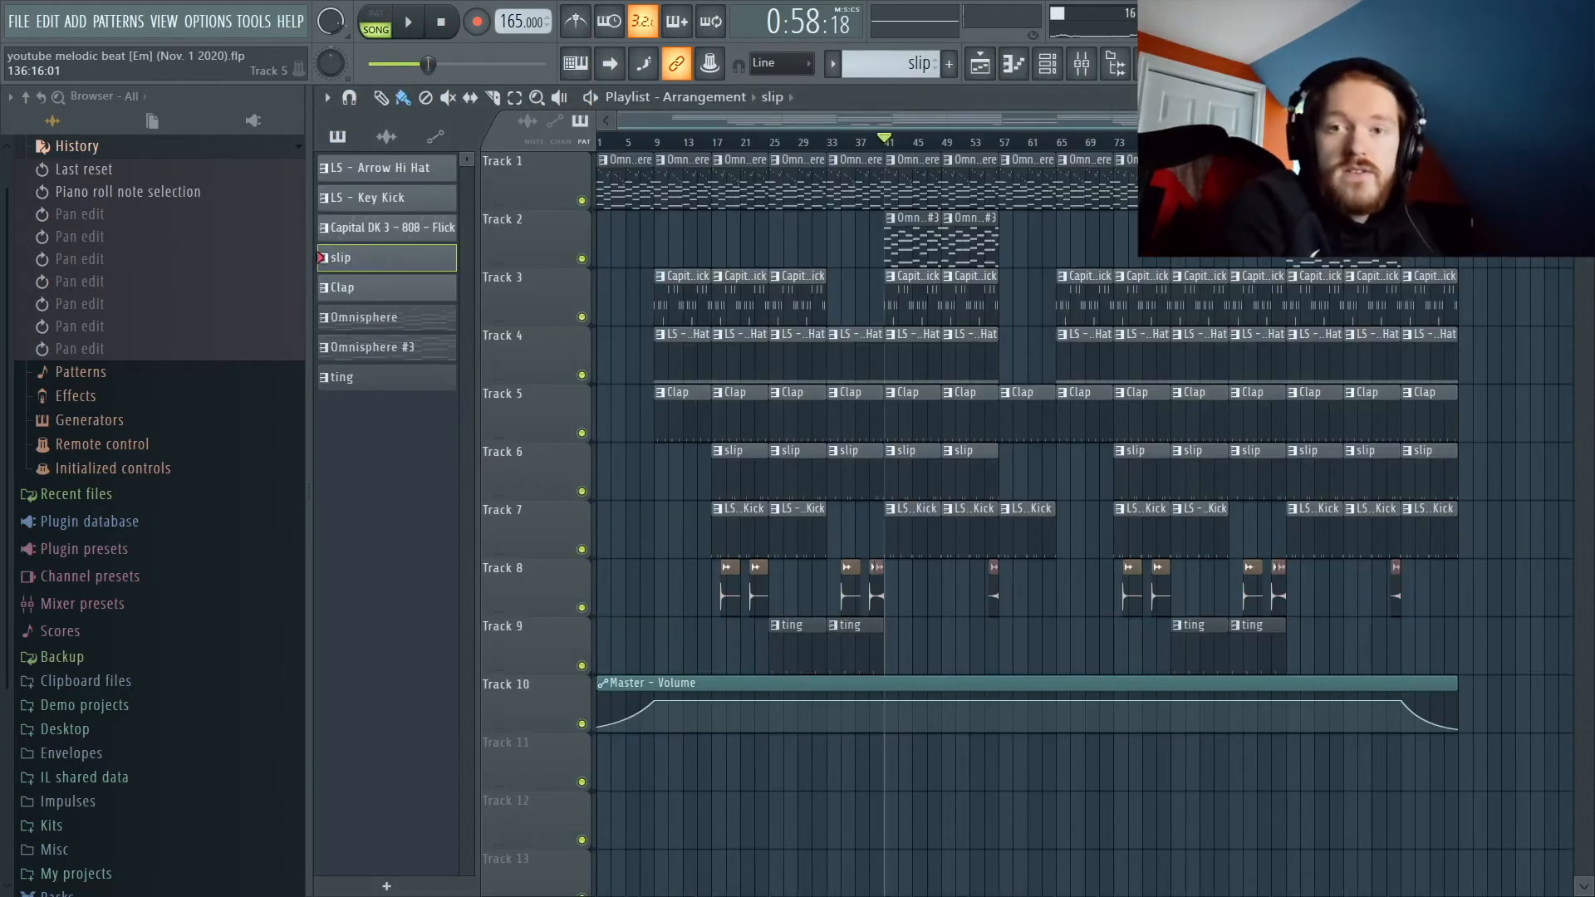
Play the arrangement, locate the Master - Volume clip's fade-out, and listen to its fade-in from the song's start.
key("space")
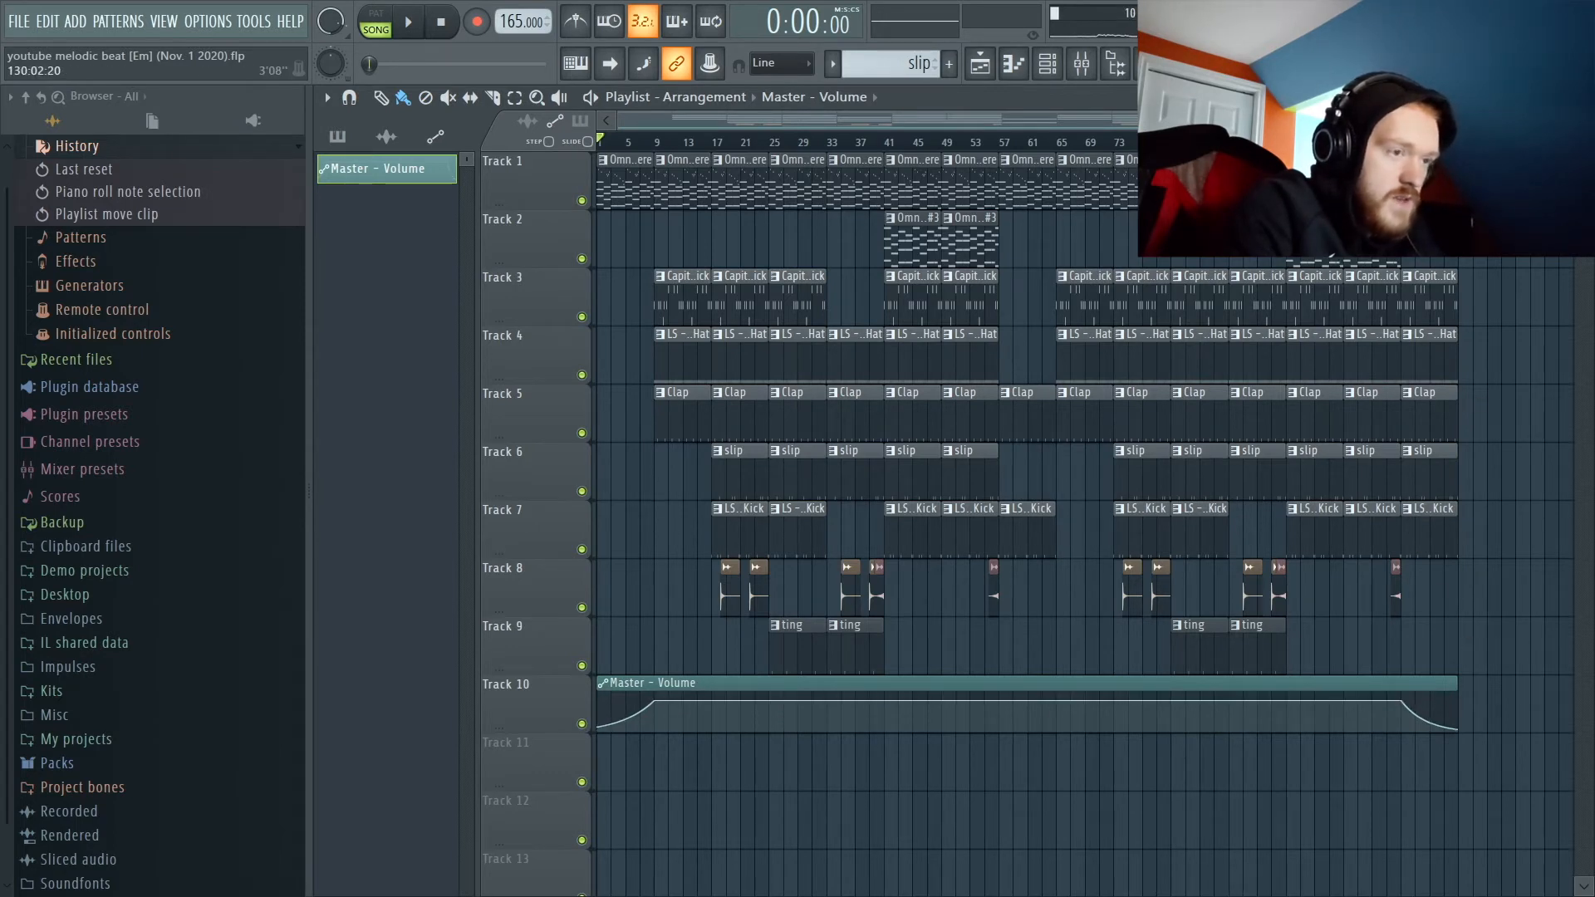
left_click(1401, 142)
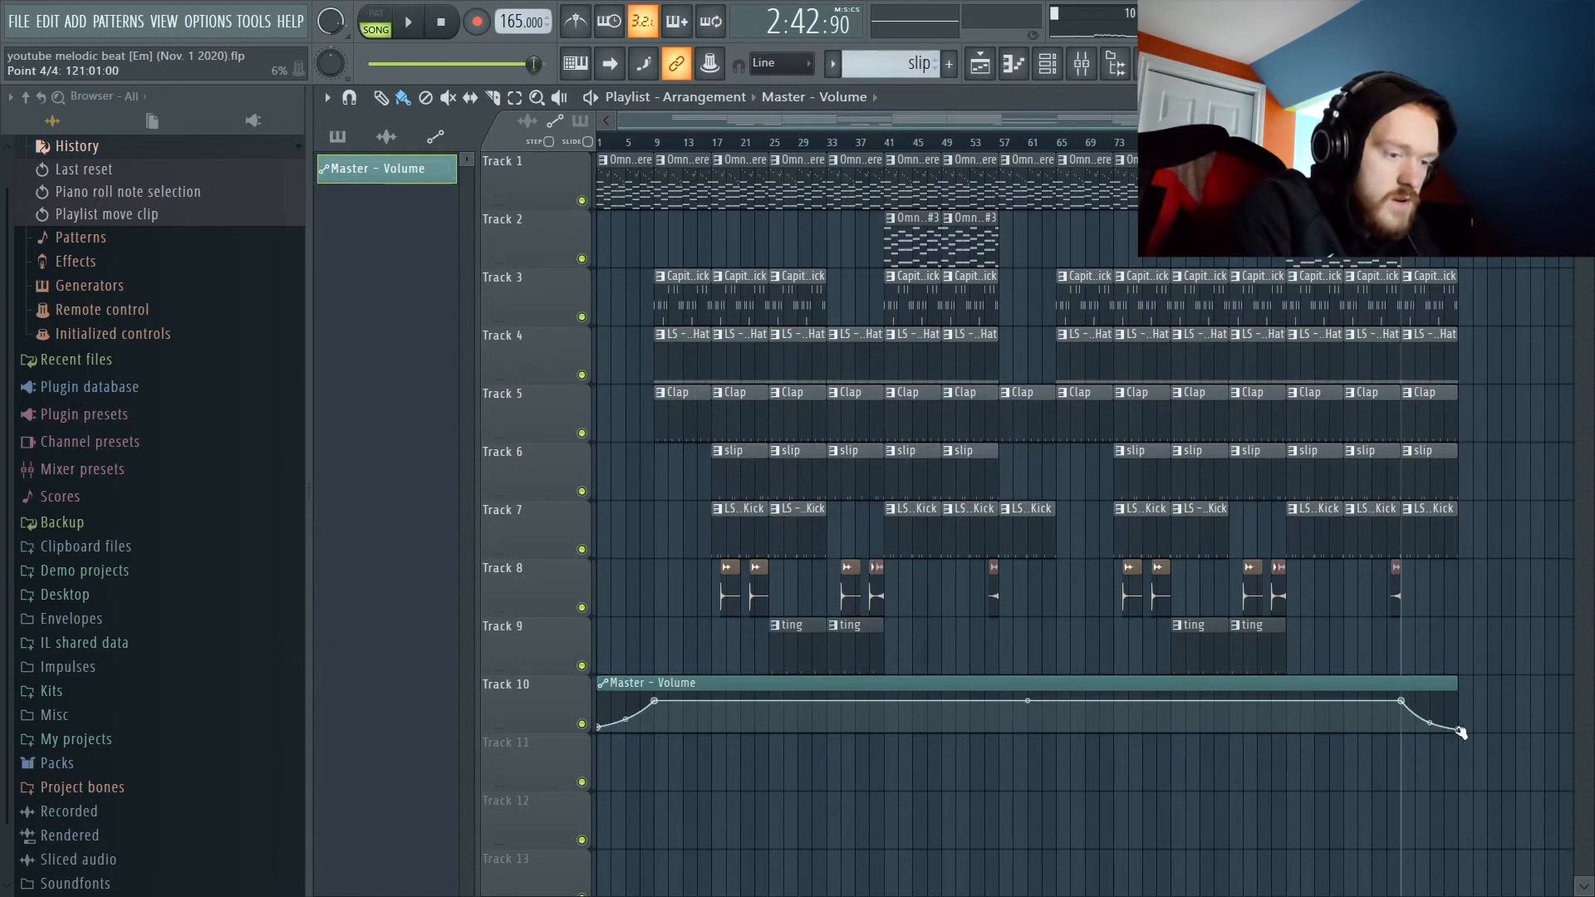
left_click(599, 143)
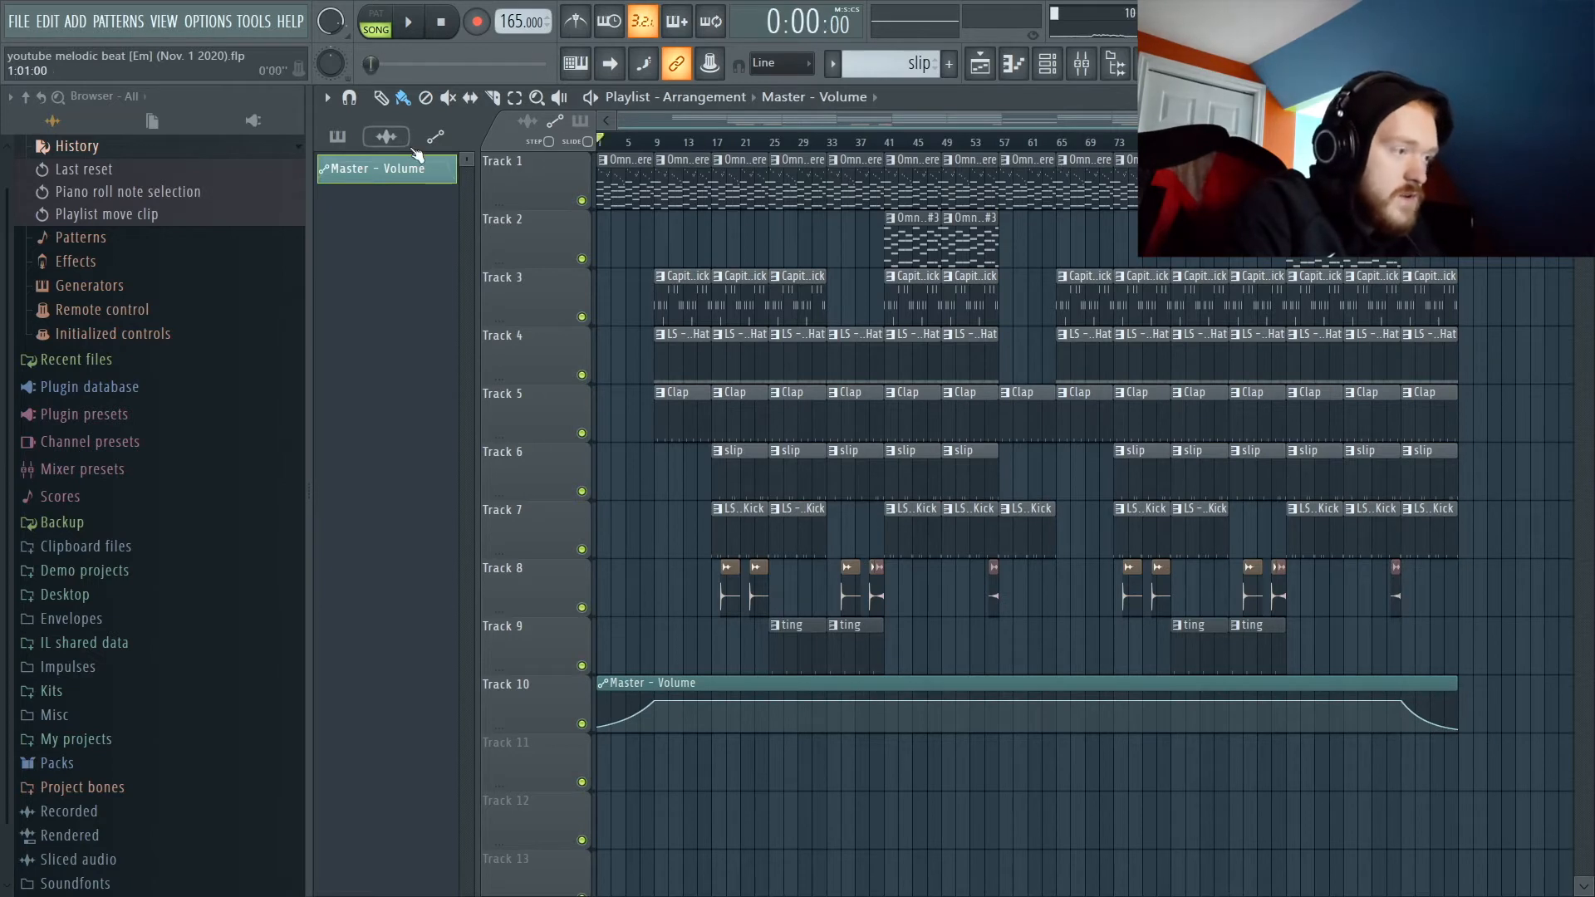
key("space")
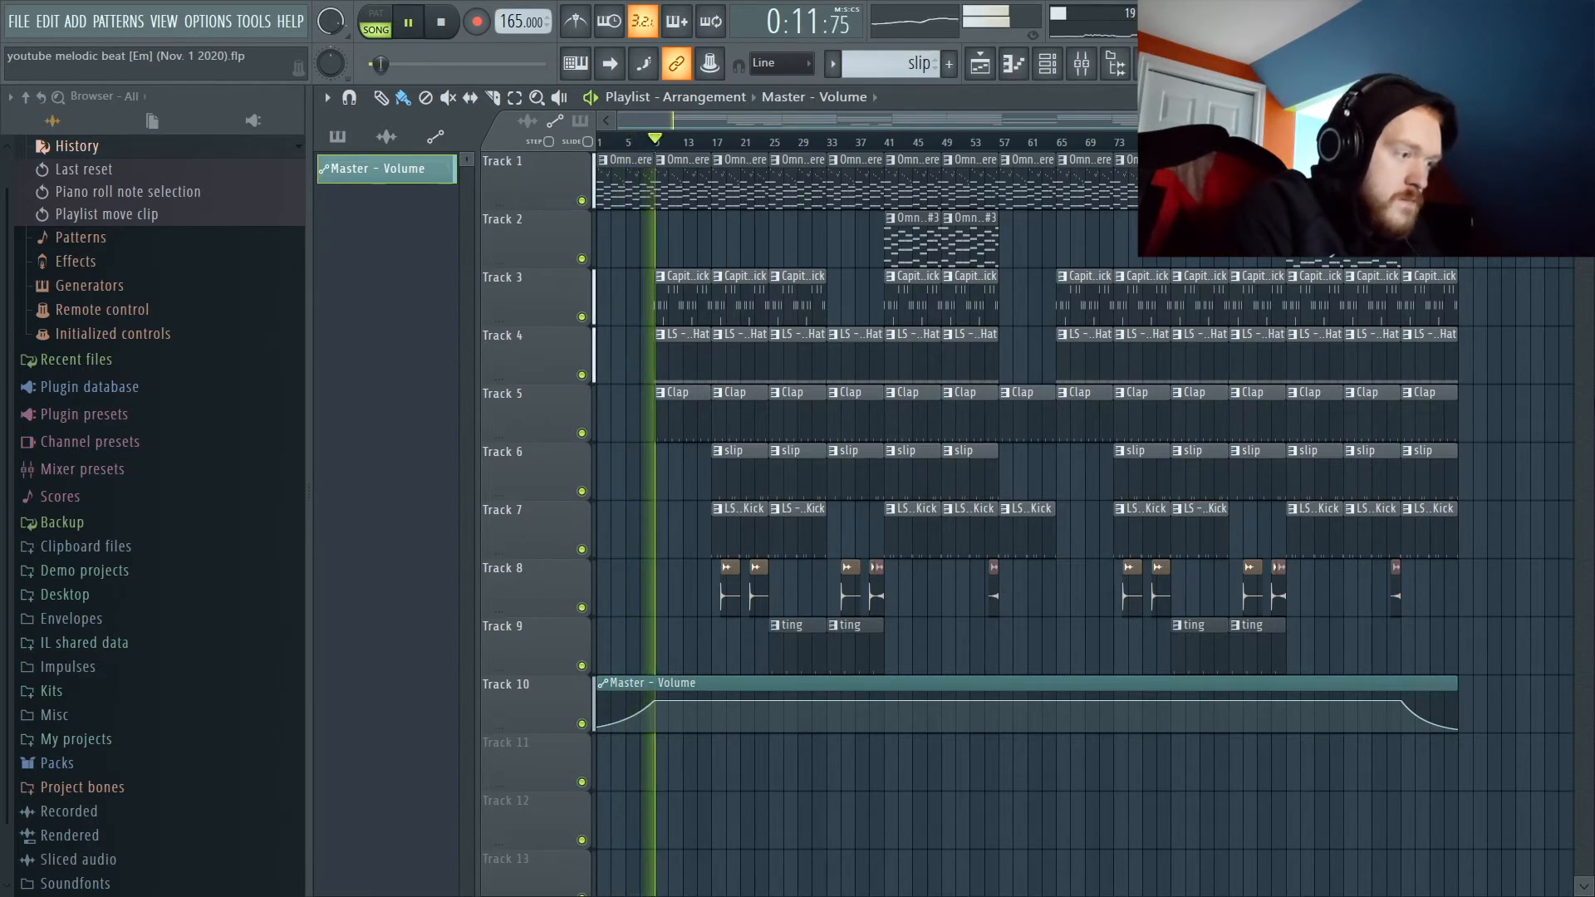
key("space")
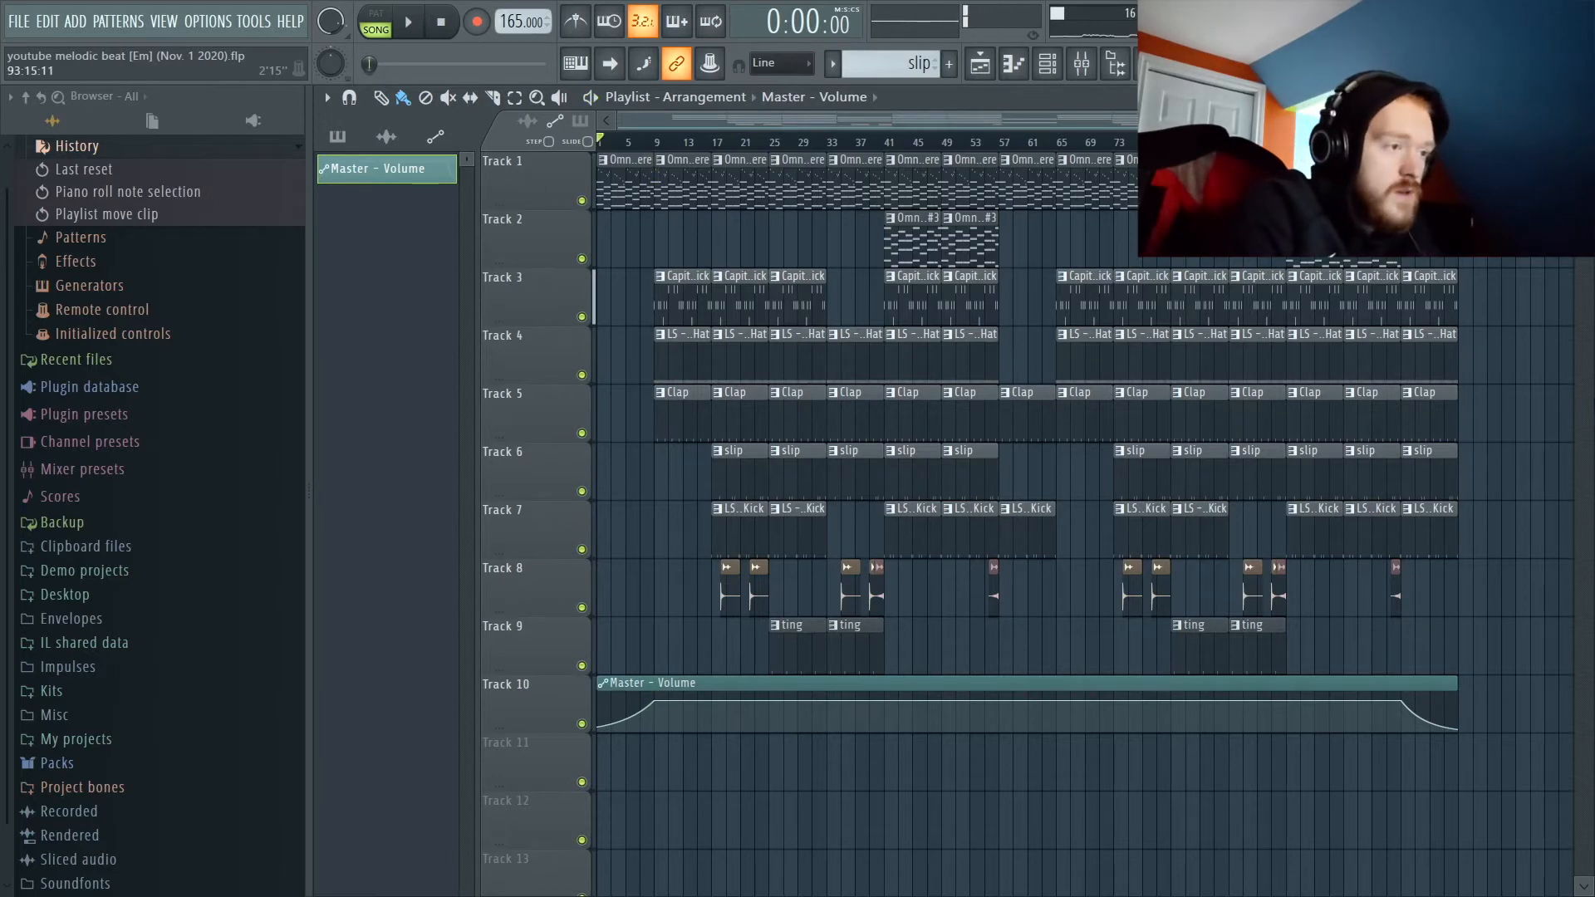
Open the mixer and inspect the automation clip option for the Master track's volume fader.
left_click(1082, 63)
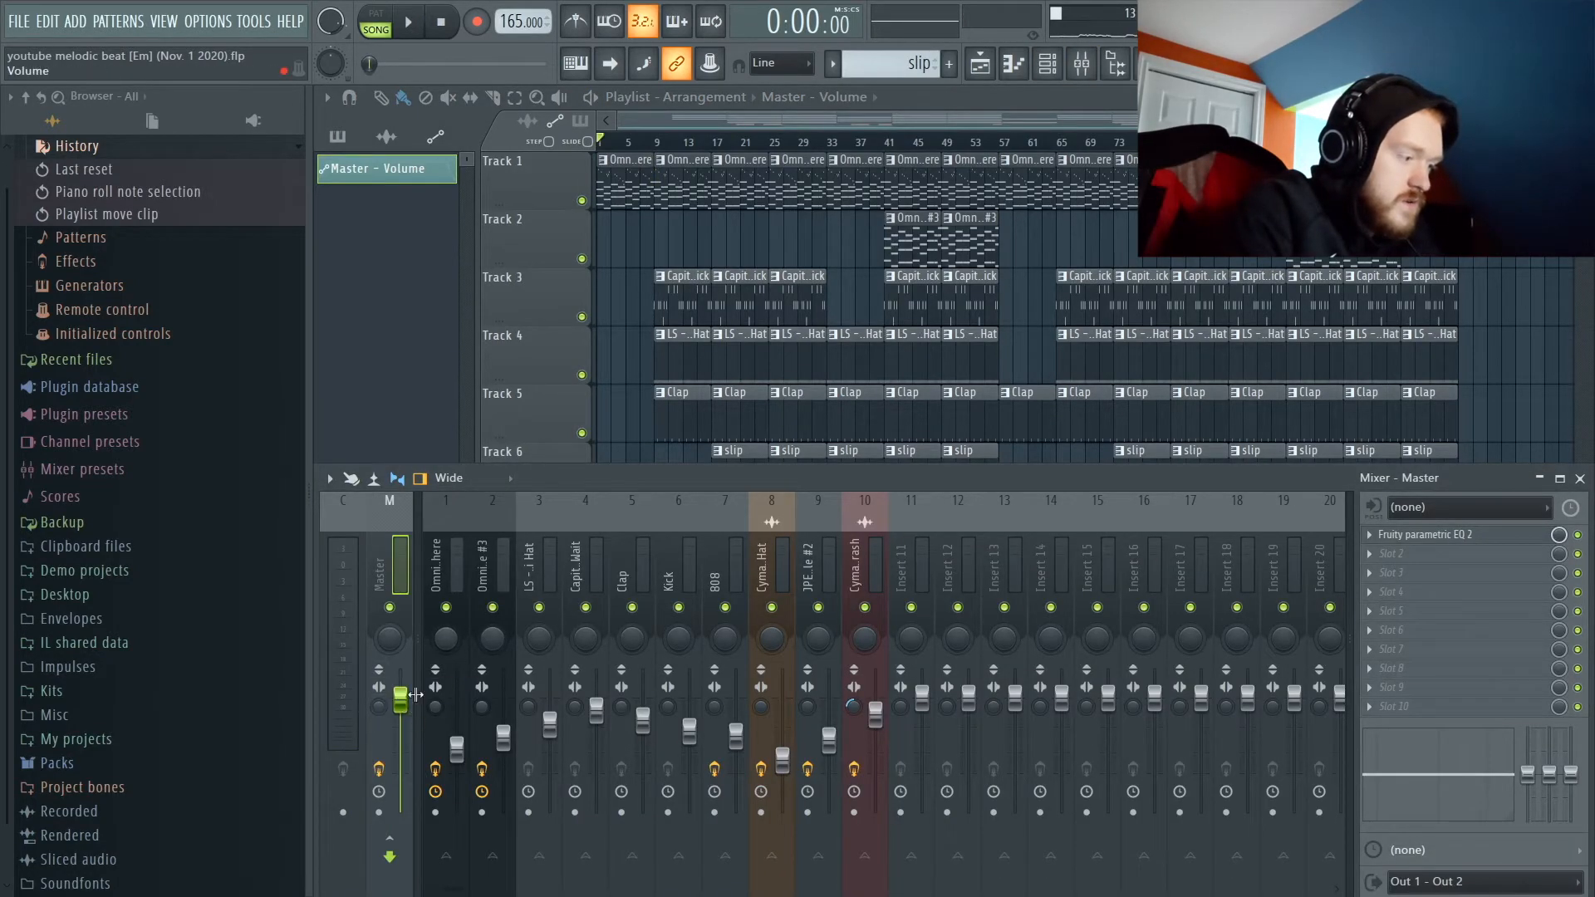
right_click(401, 704)
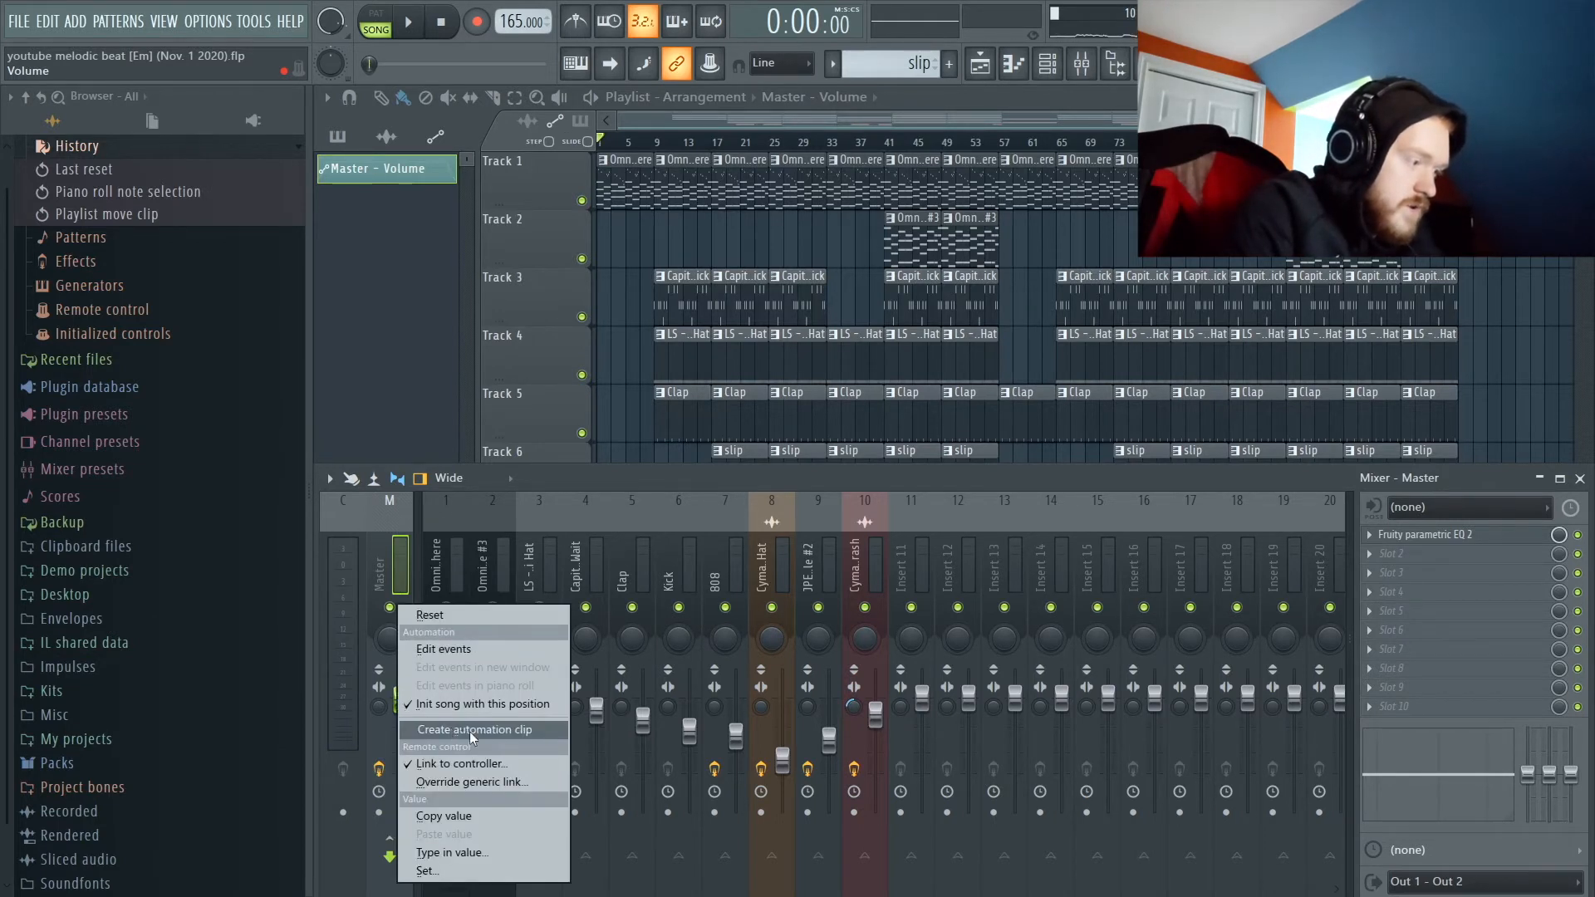
left_click(633, 479)
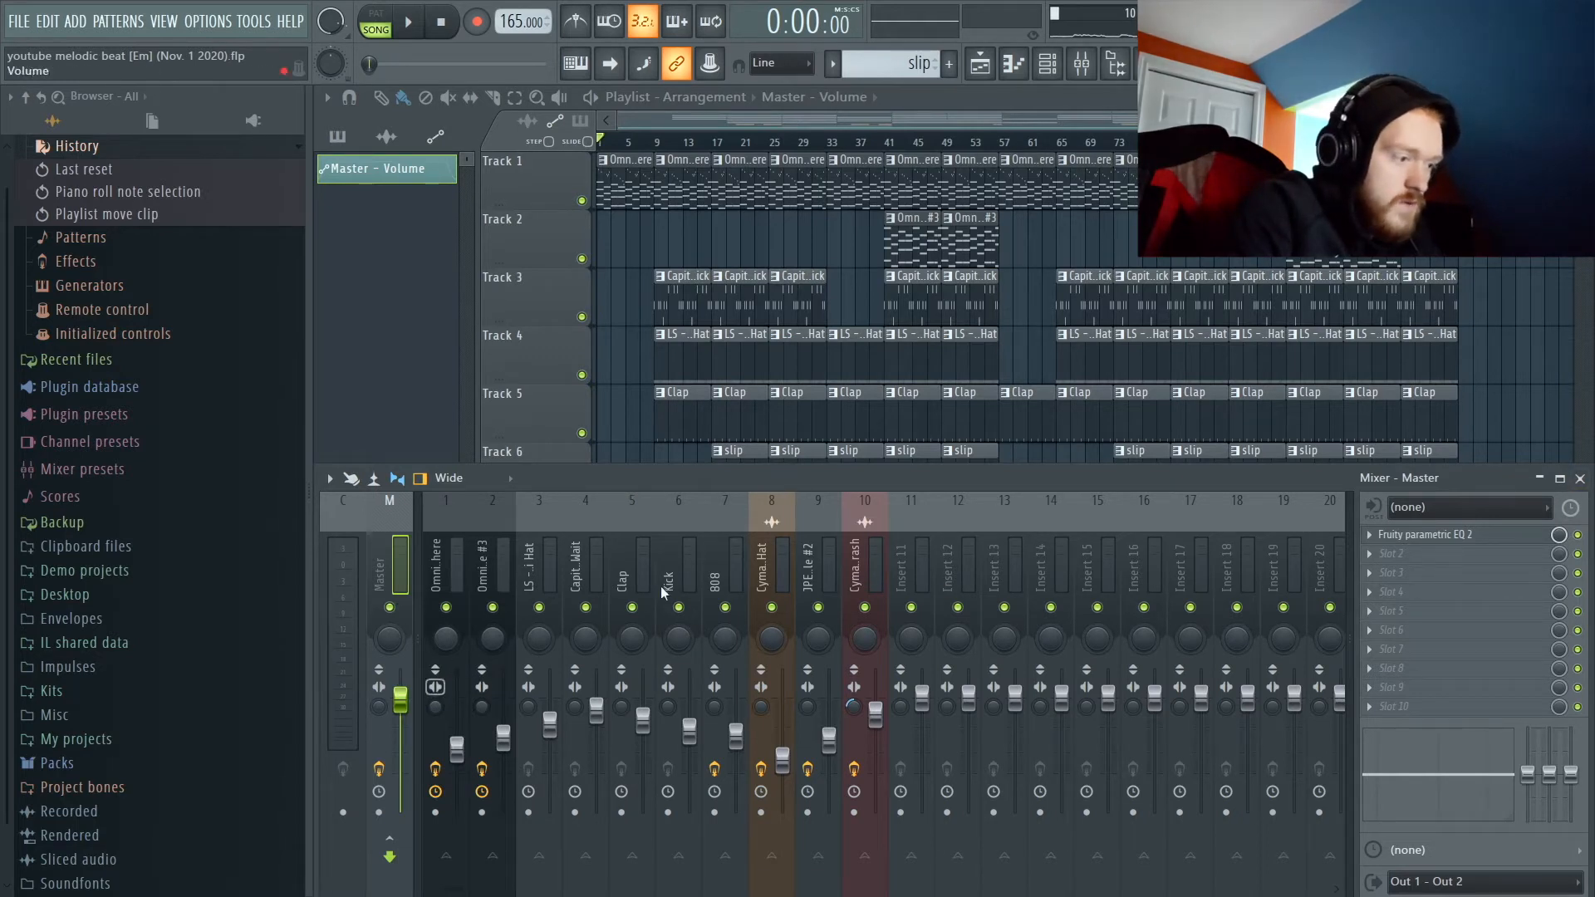
Examine the Fruity parametric EQ 2 curve on the 808 mixer track and close the plugin.
left_click(714, 551)
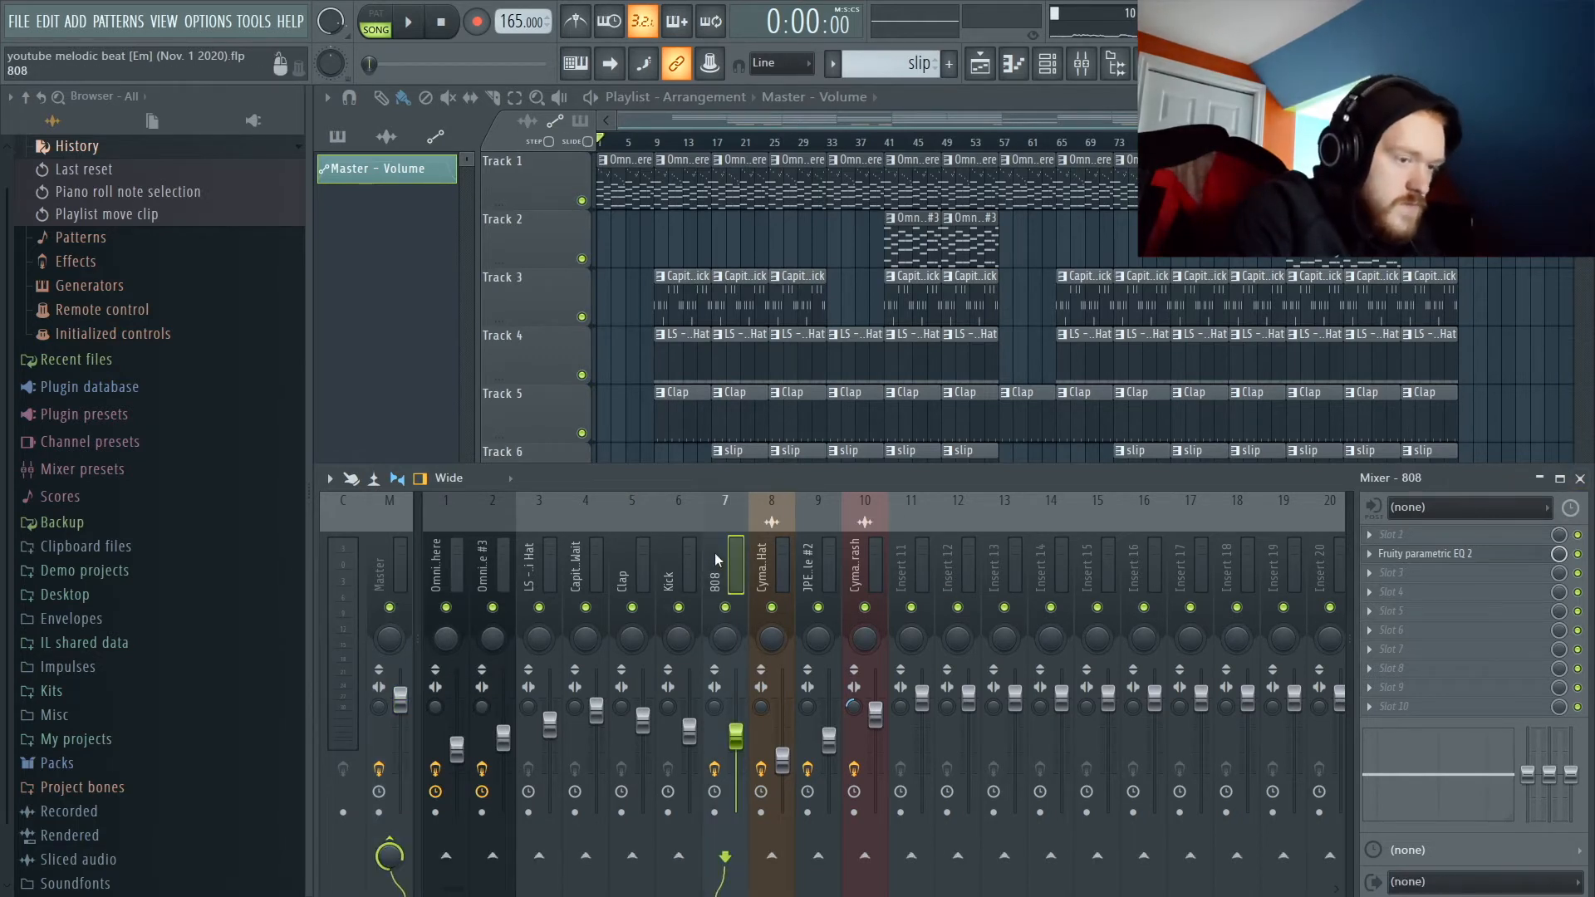
left_click(1447, 554)
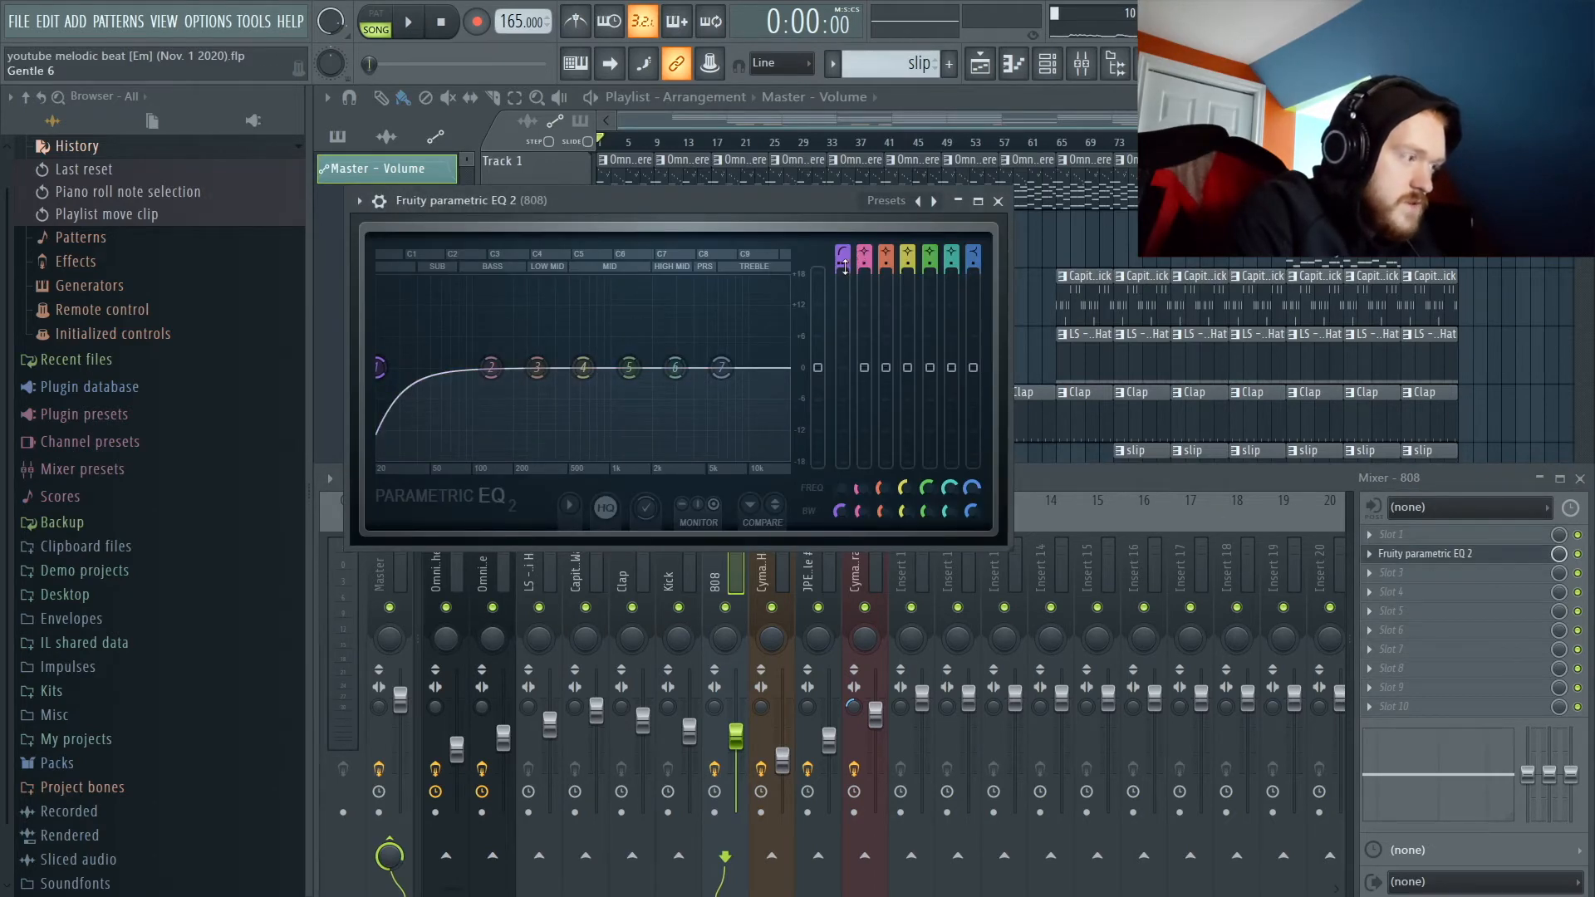
left_click(999, 202)
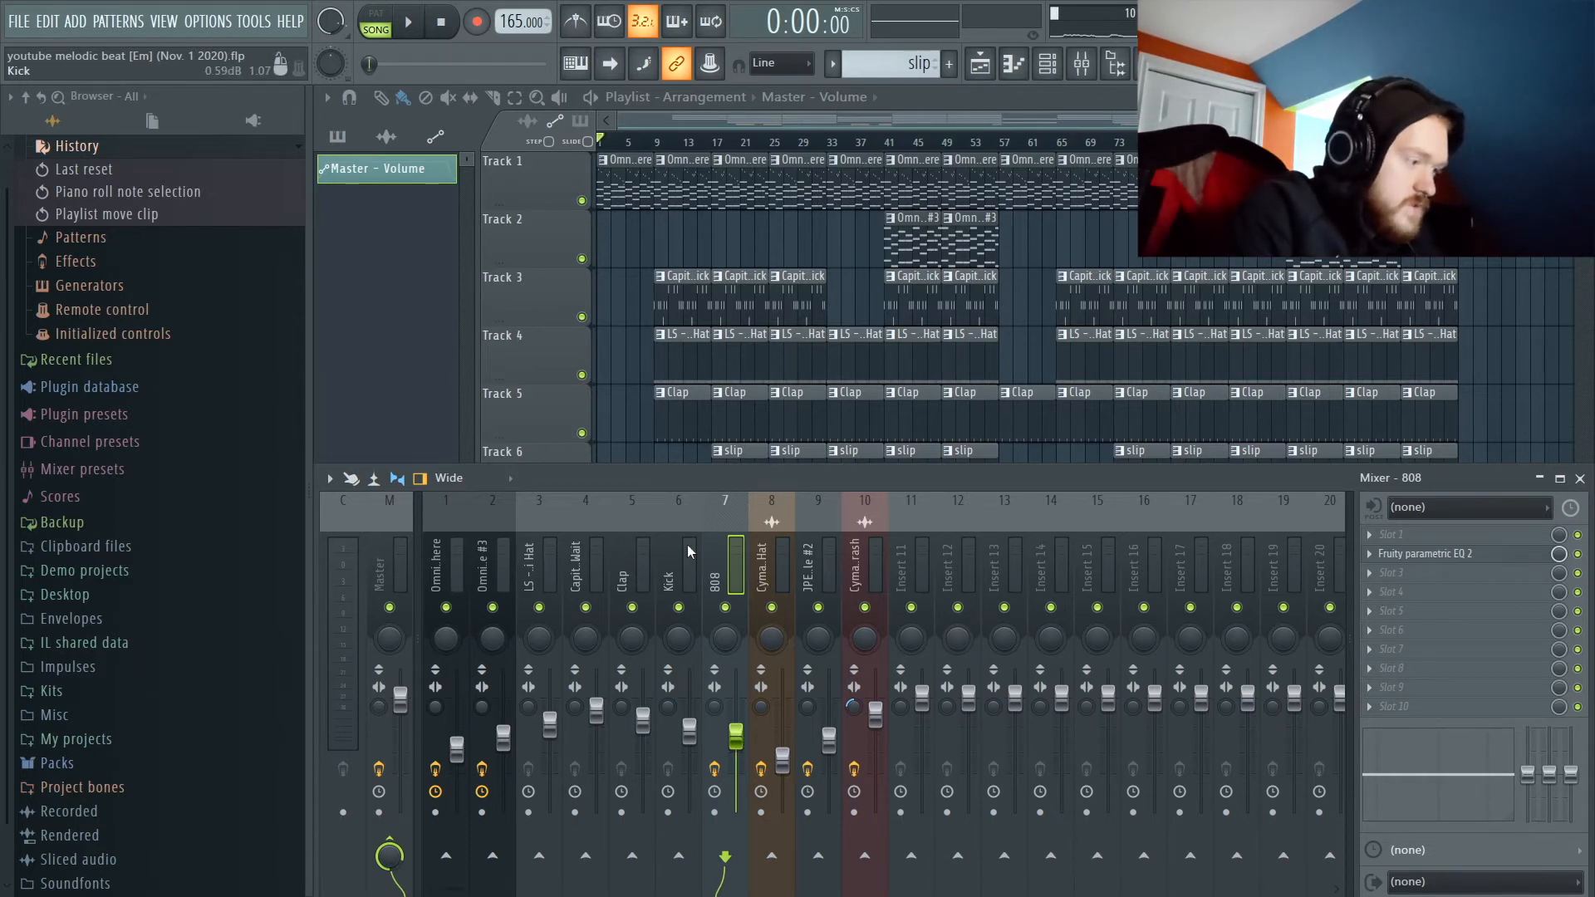
Inspect the effect slots of the Capital DK - Wait and Kick mixer tracks.
left_click(561, 552)
left_click(587, 558)
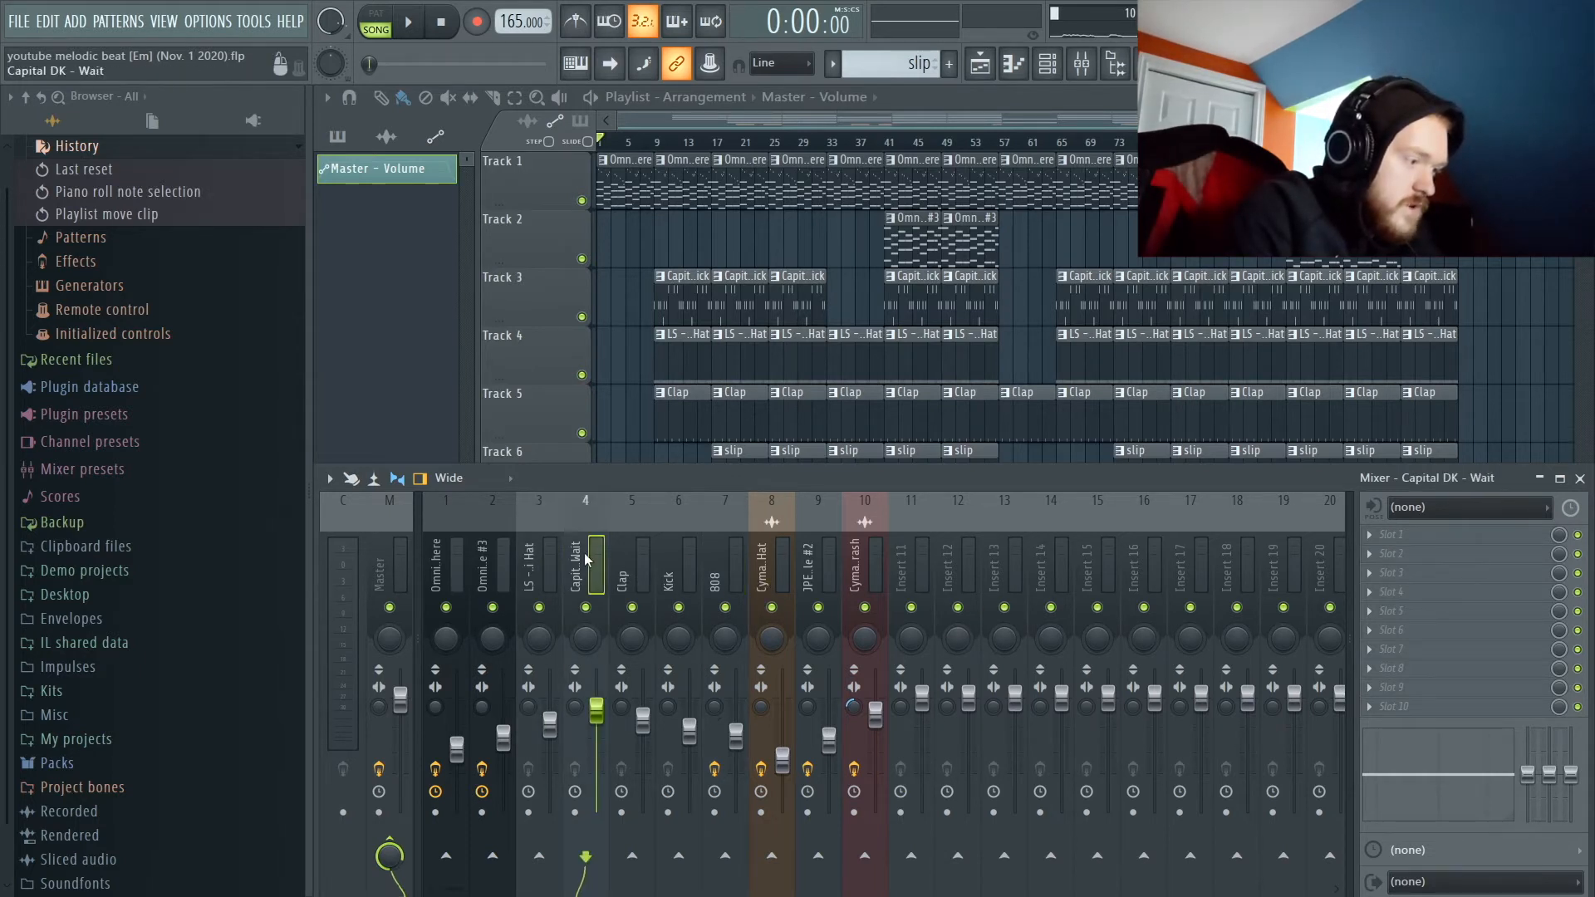
left_click(679, 555)
Open the LS - Key Kick channel settings from the channel rack and close the rack.
left_click(1048, 72)
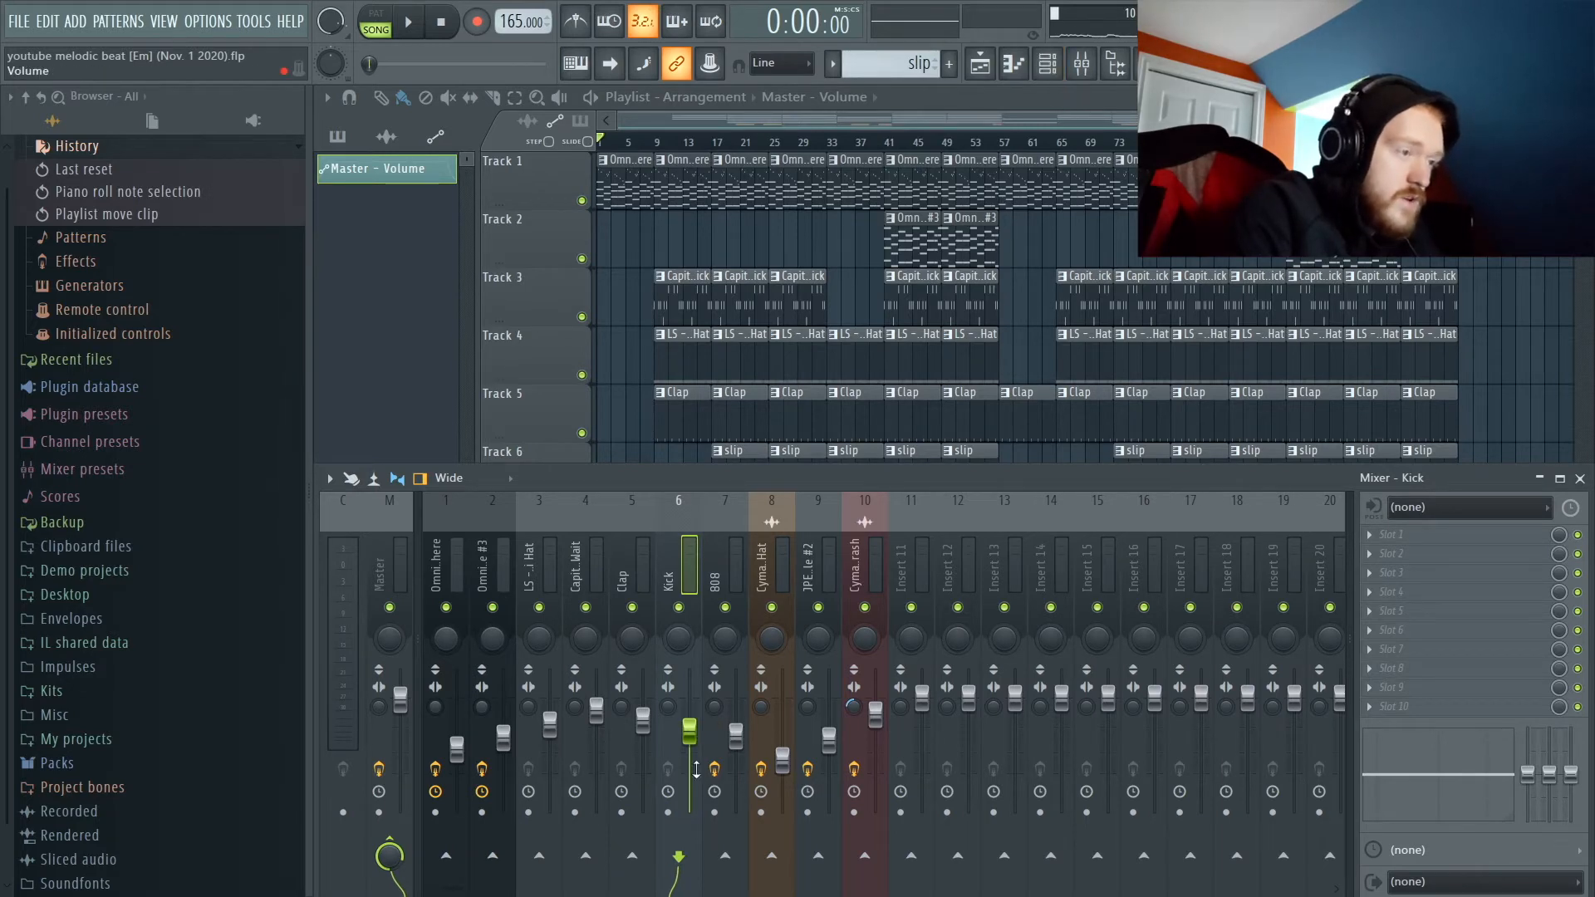
left_click(1049, 64)
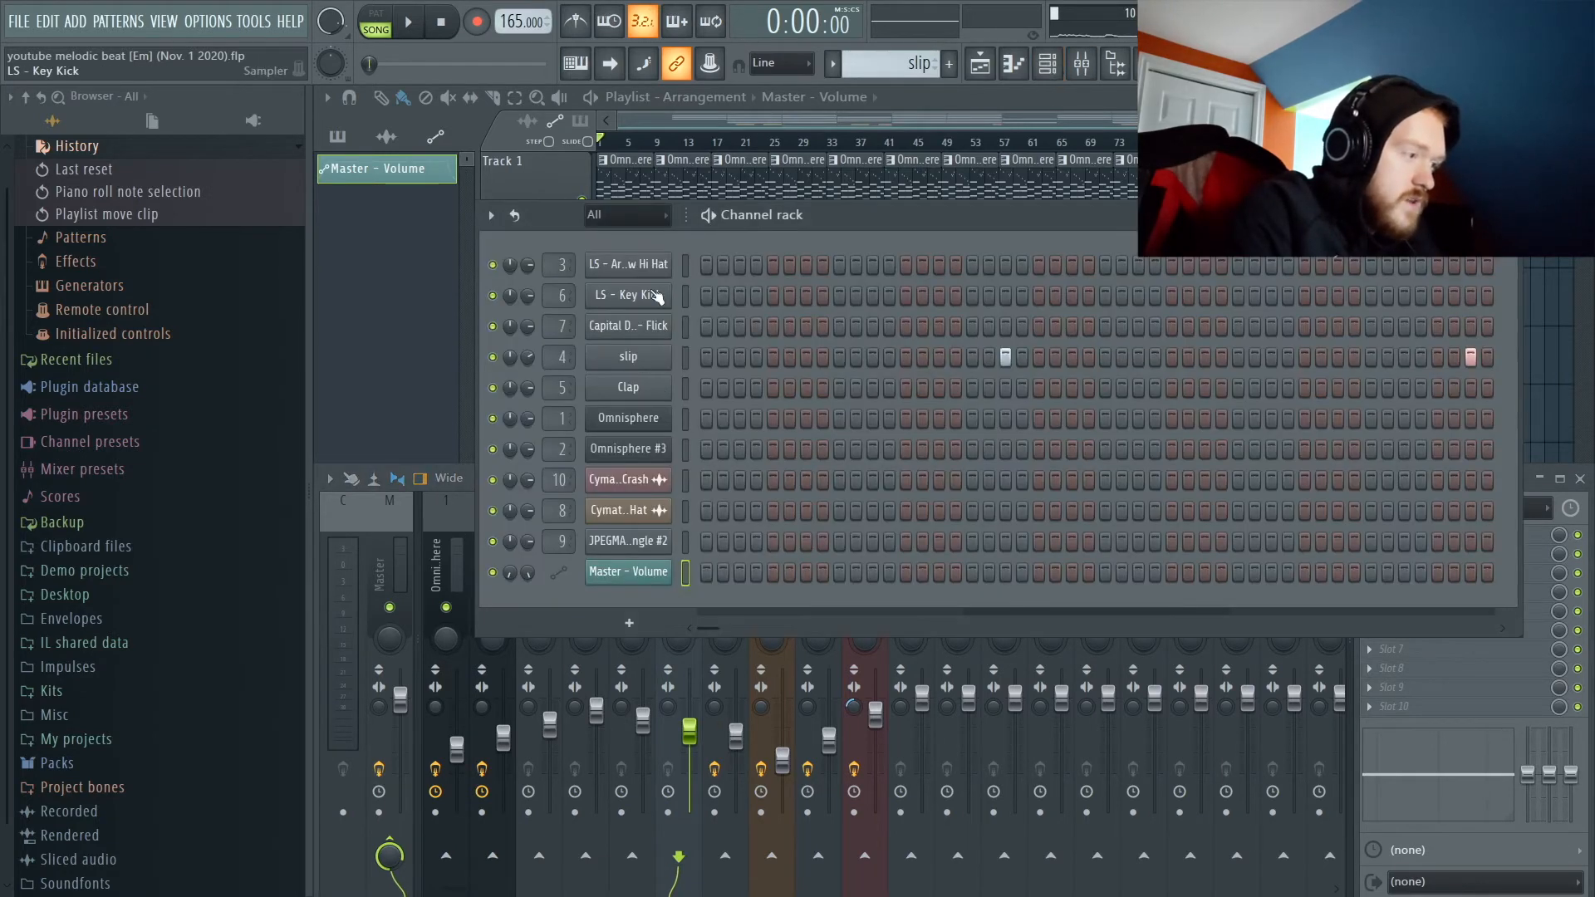
left_click(631, 296)
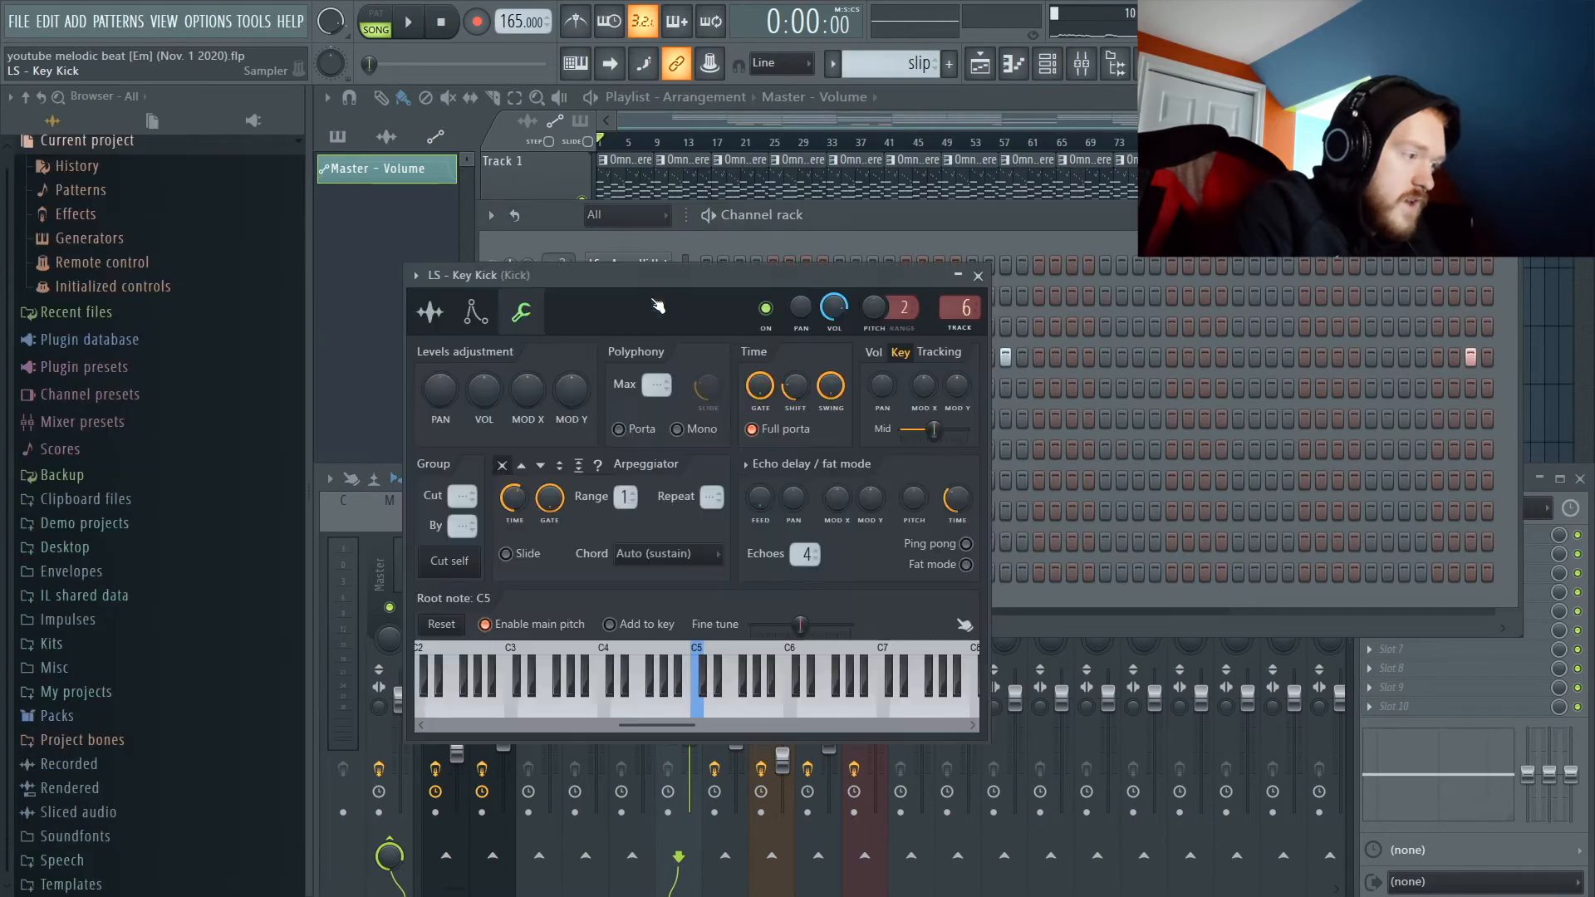
left_click(996, 287)
left_click(1509, 215)
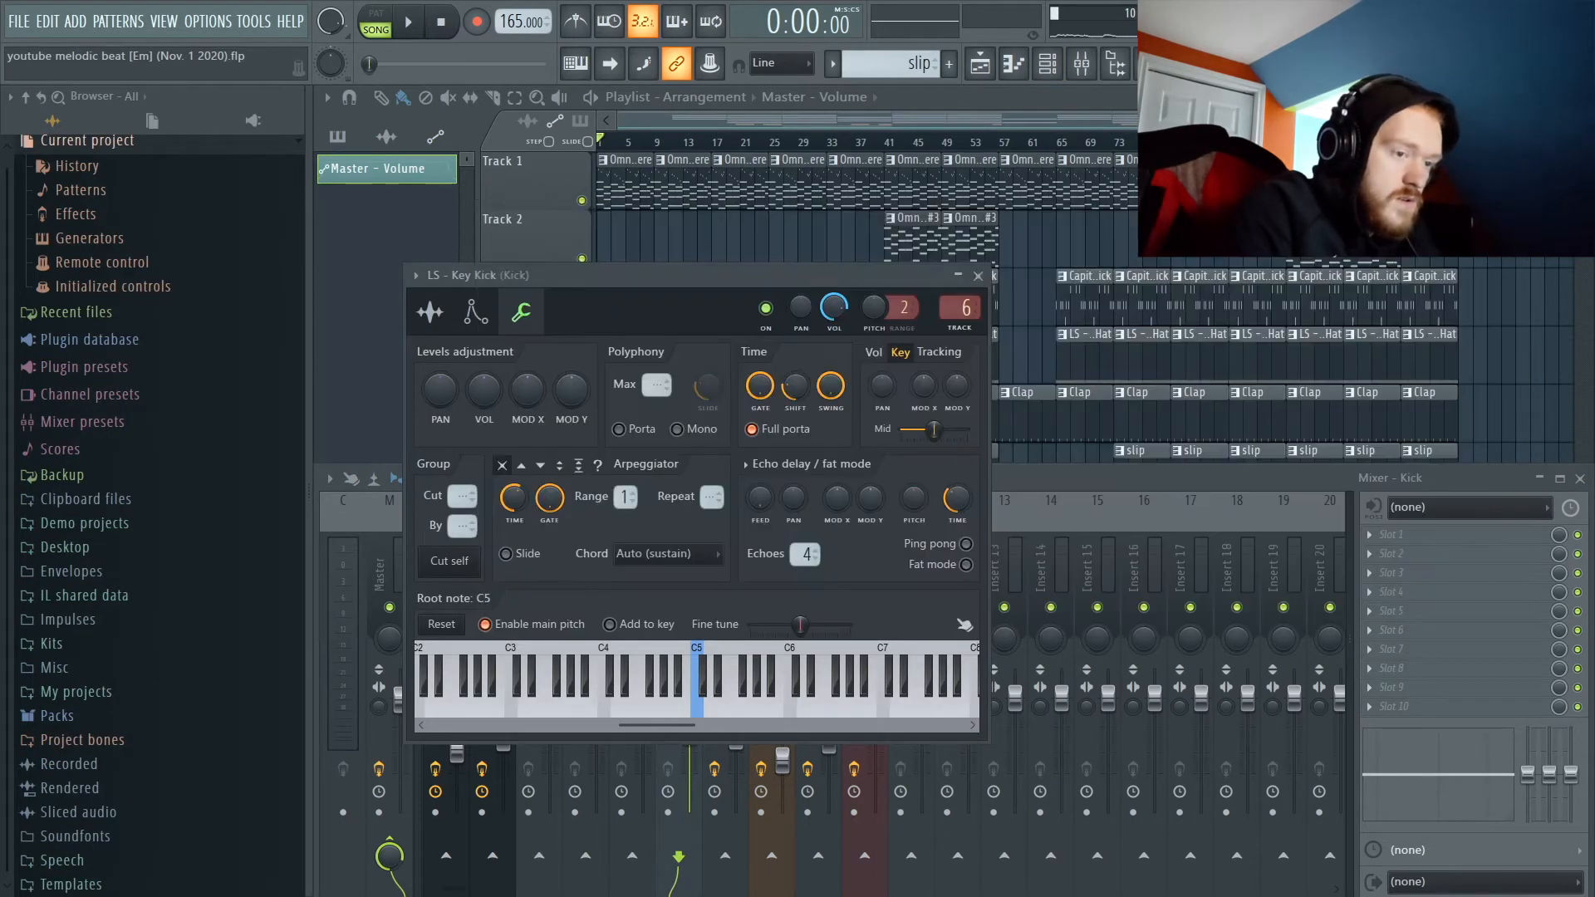
Close the mixer and kick channel settings, and examine the LS - Key Kick pattern's notes in the piano roll.
left_click(1576, 478)
left_click(979, 275)
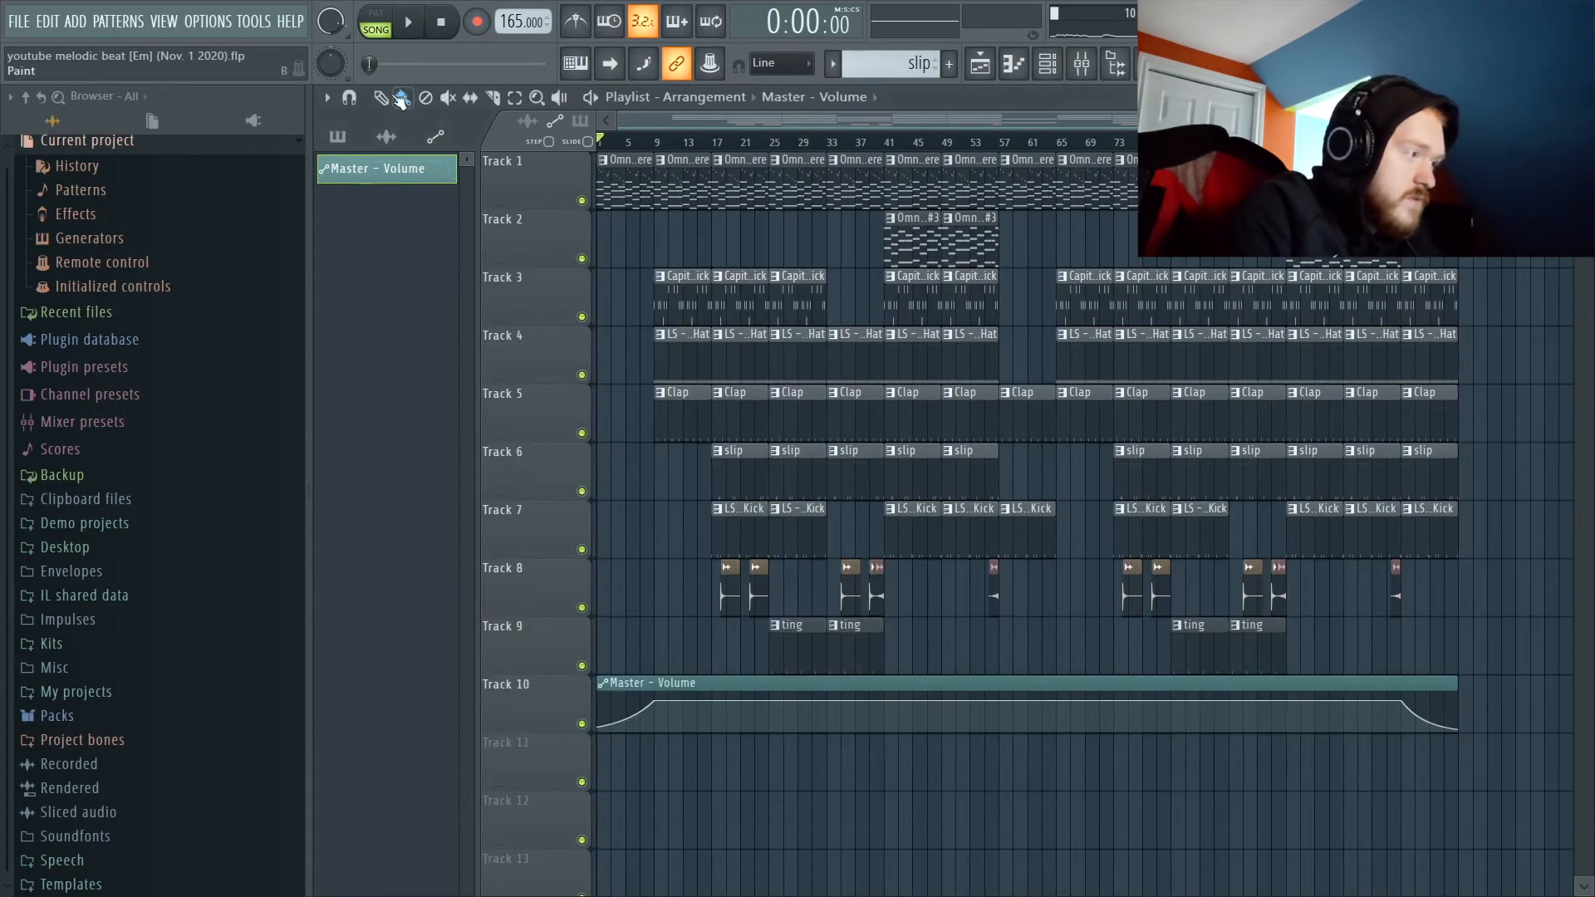
left_click(341, 140)
right_click(360, 201)
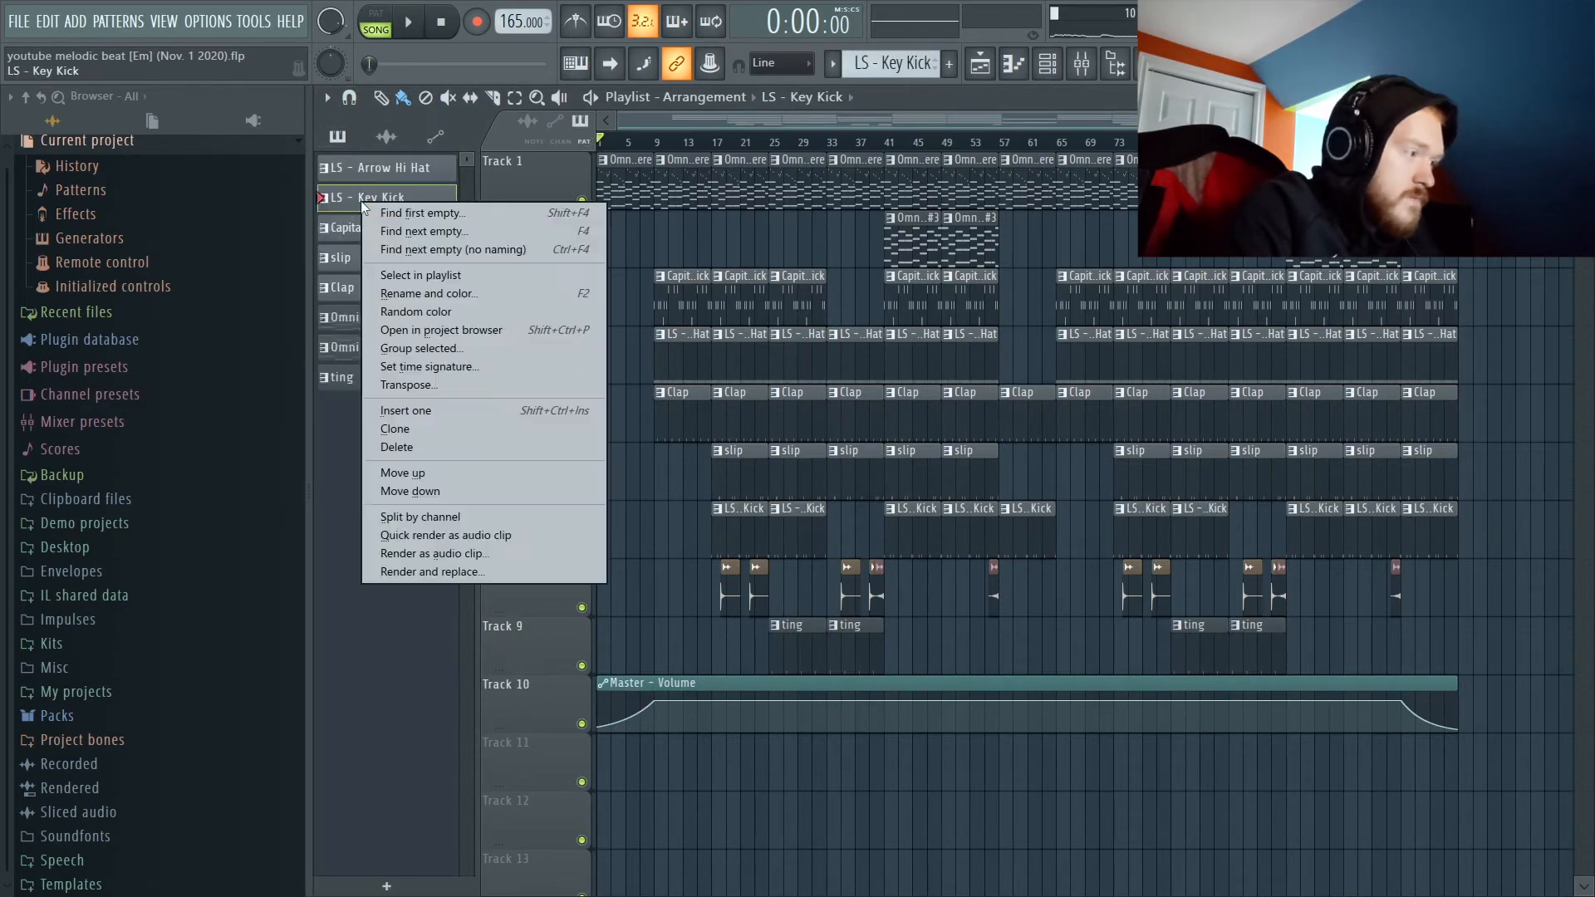
left_click(341, 206)
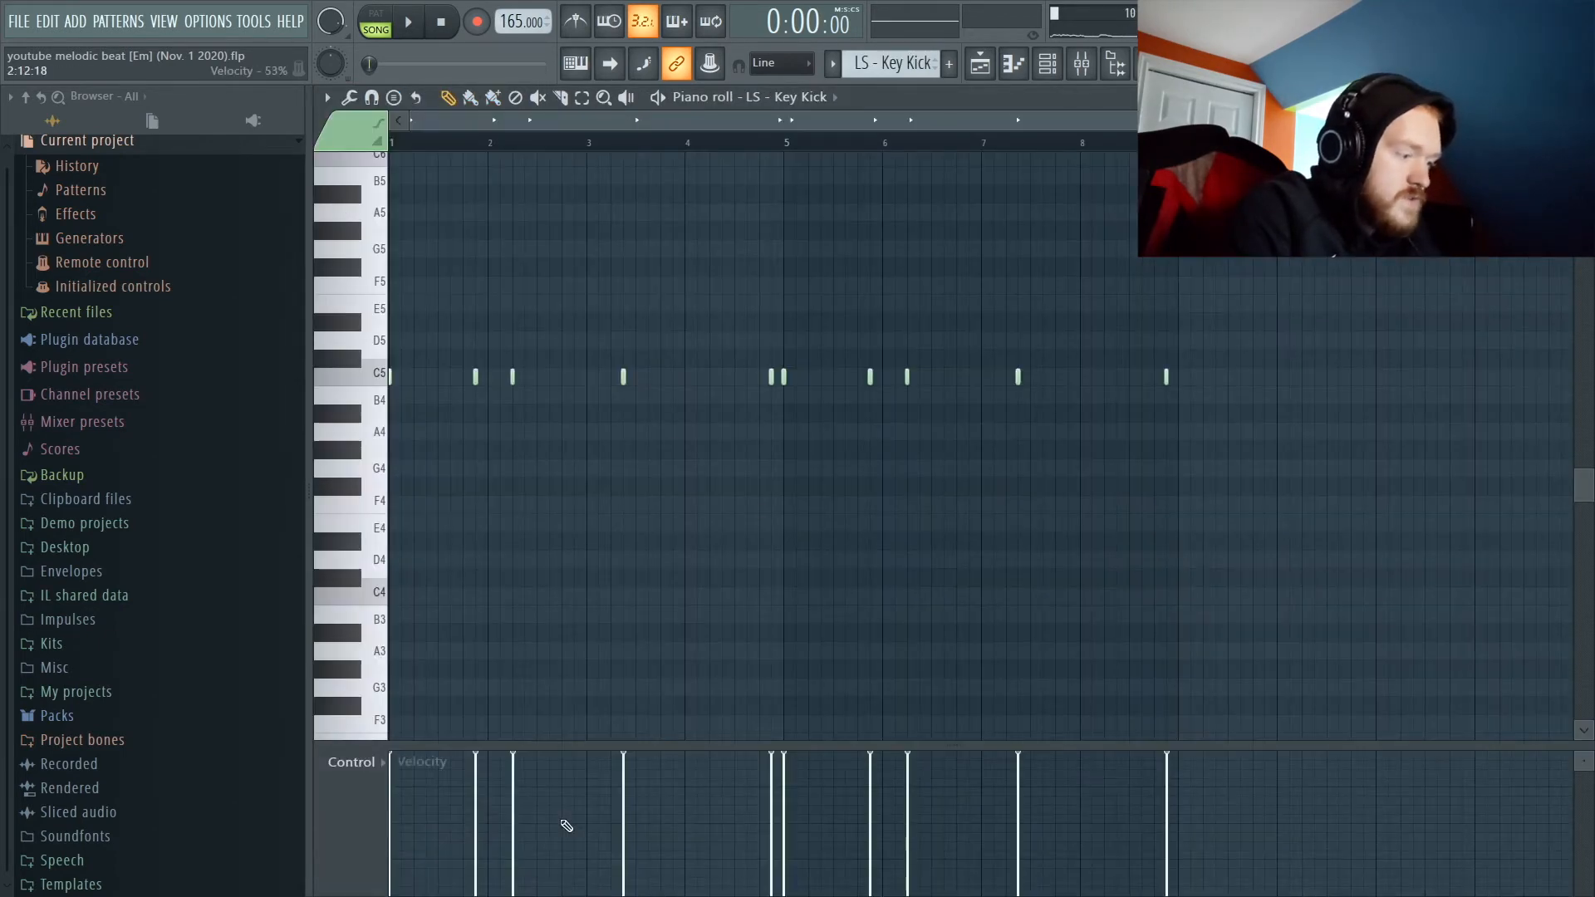
left_click(1014, 64)
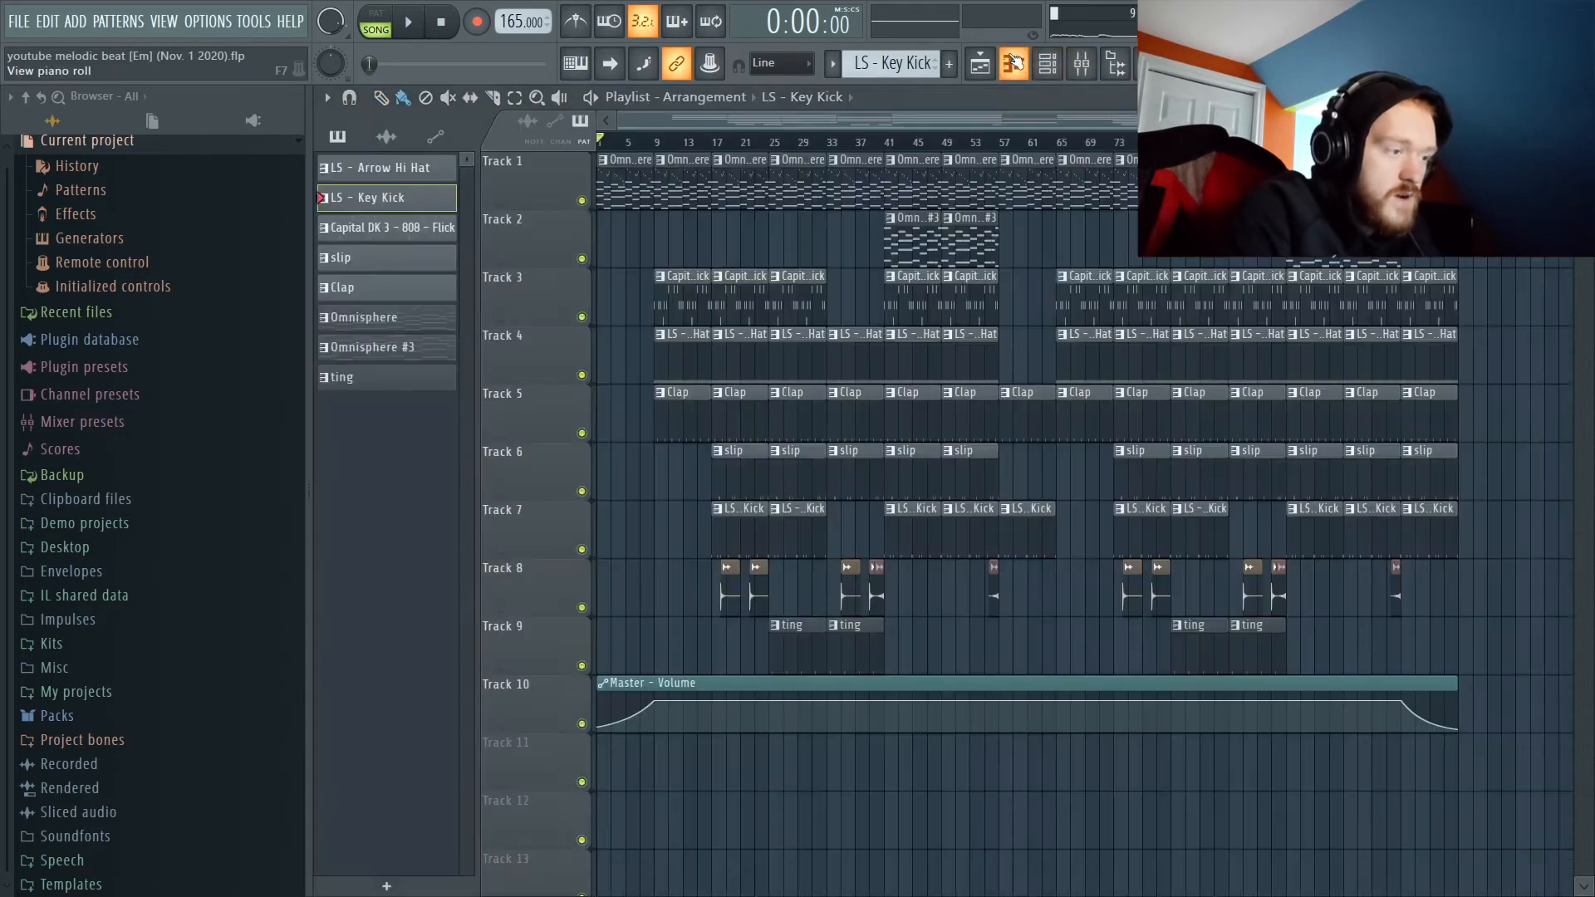
Solo the 808 on Track 3 together with the kick on Track 7 and listen to them from bar 17.
left_click(716, 146)
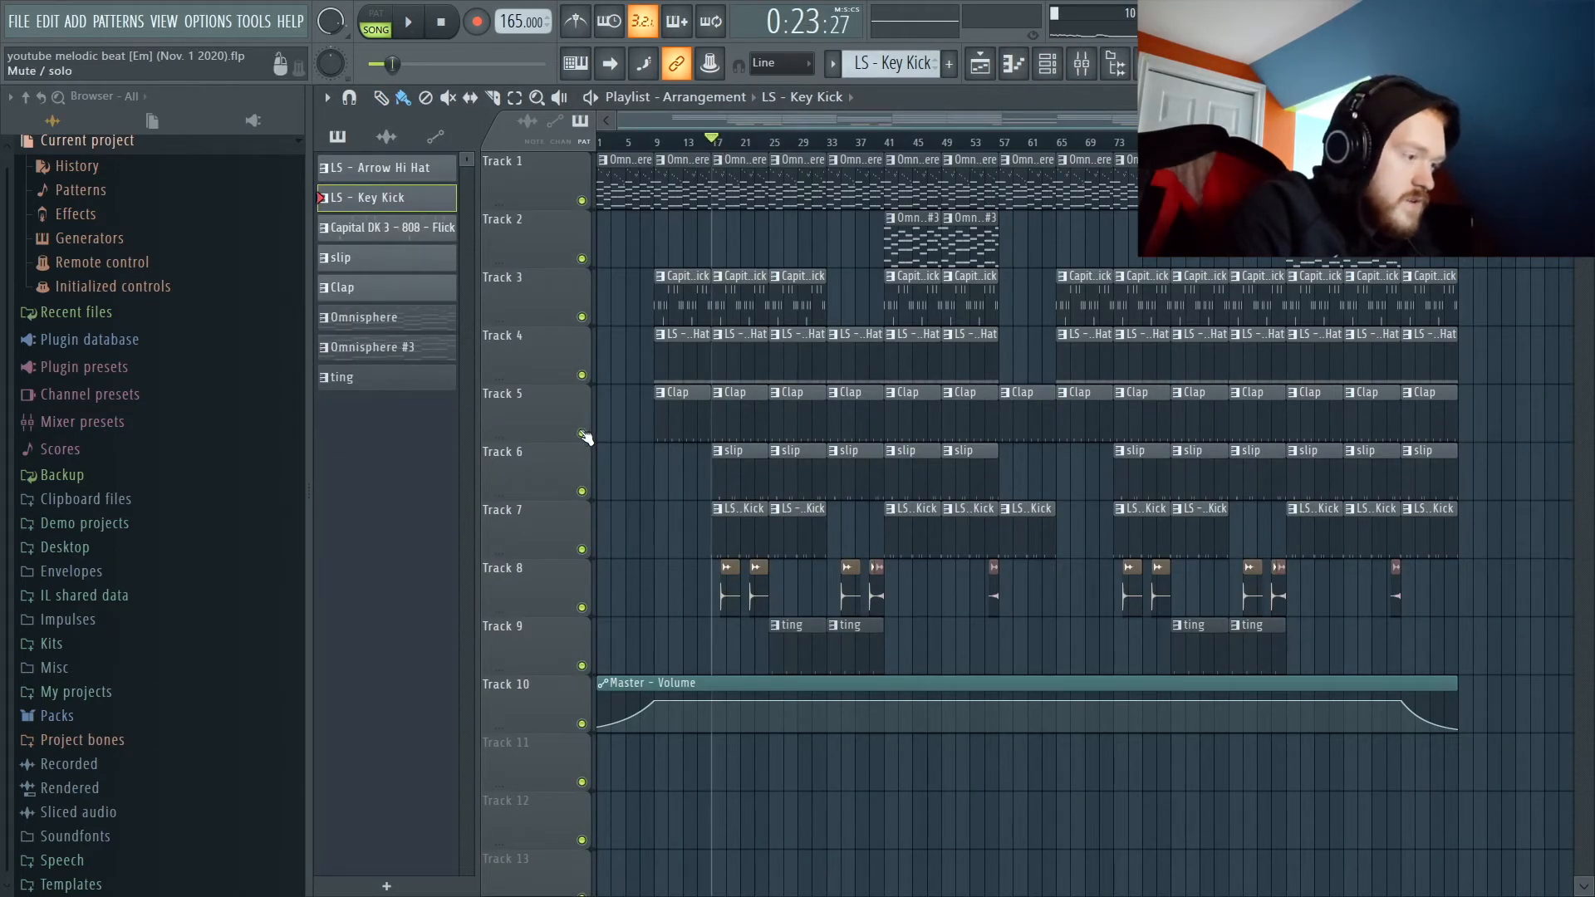
right_click(583, 549)
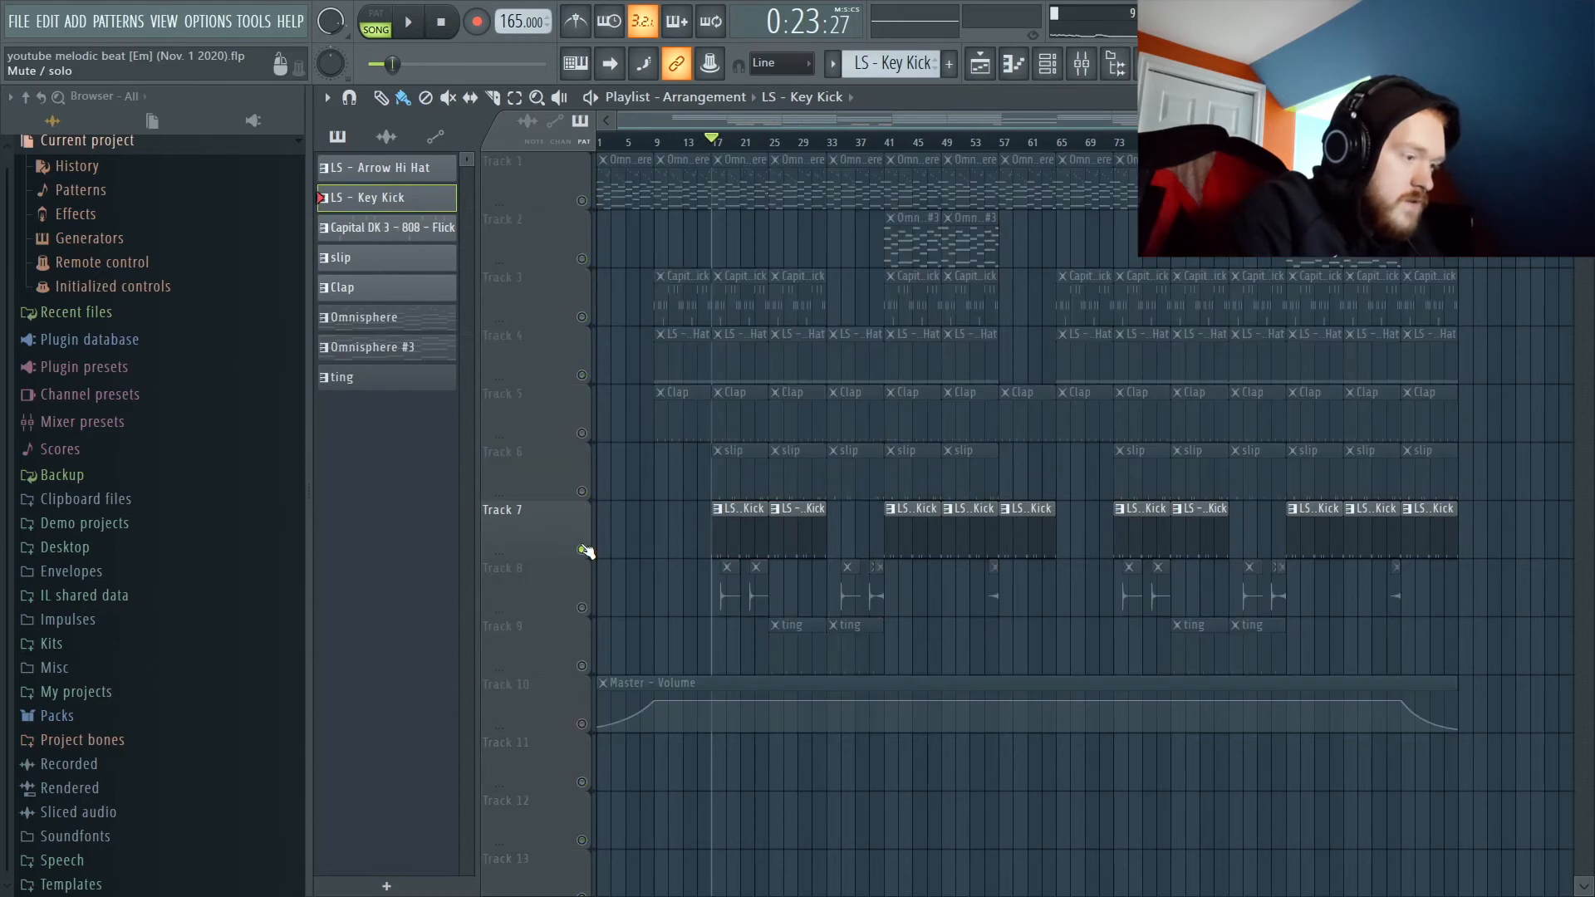
left_click(581, 317)
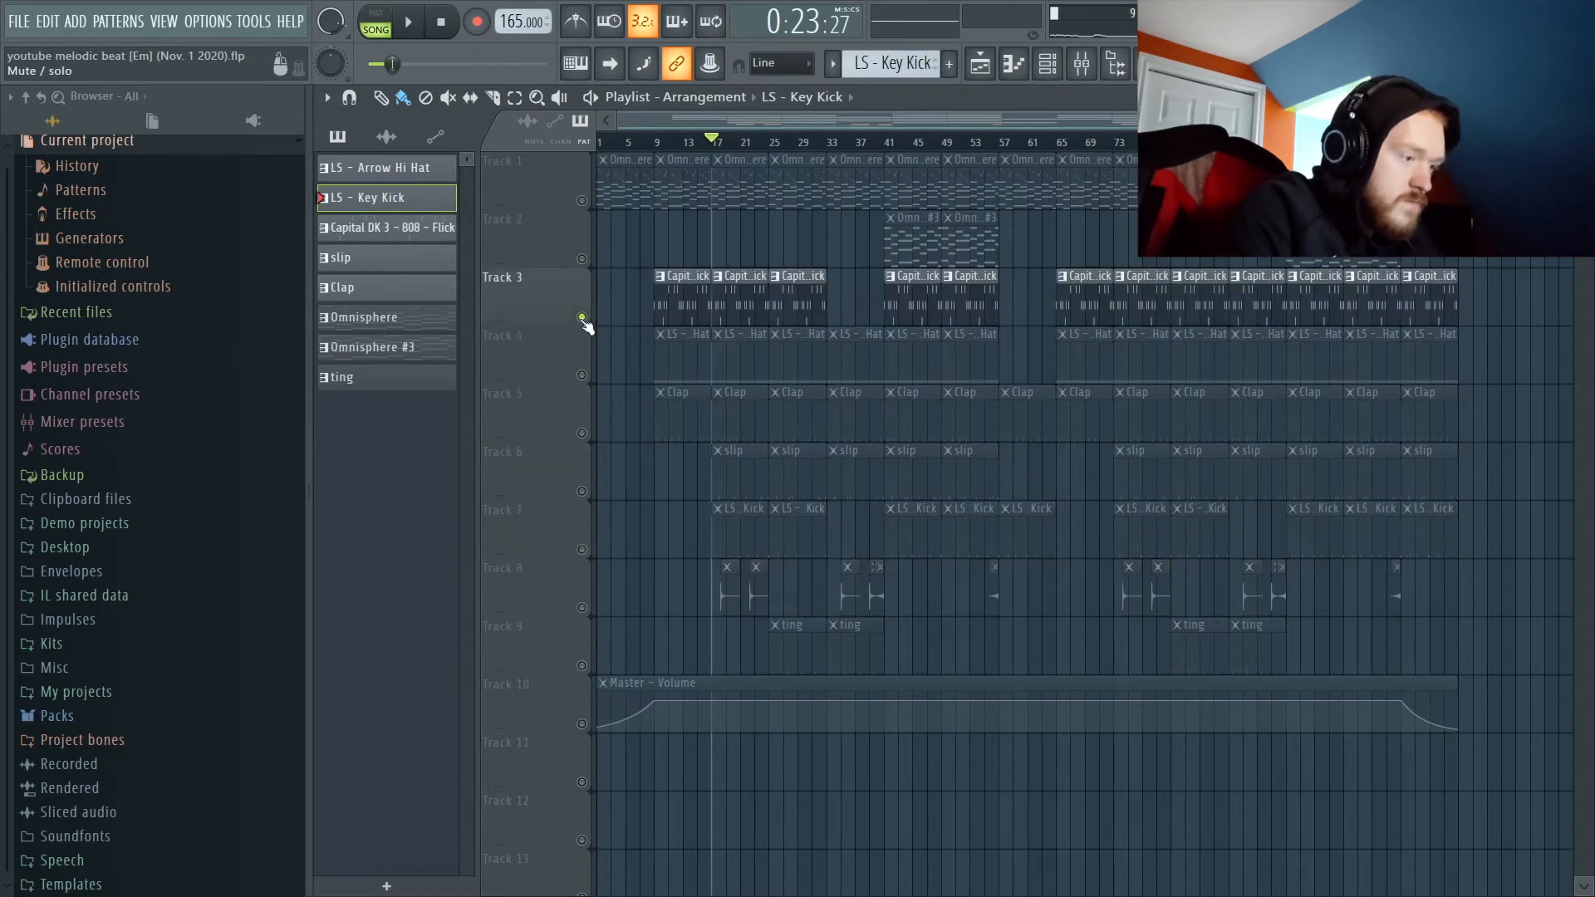
key("space")
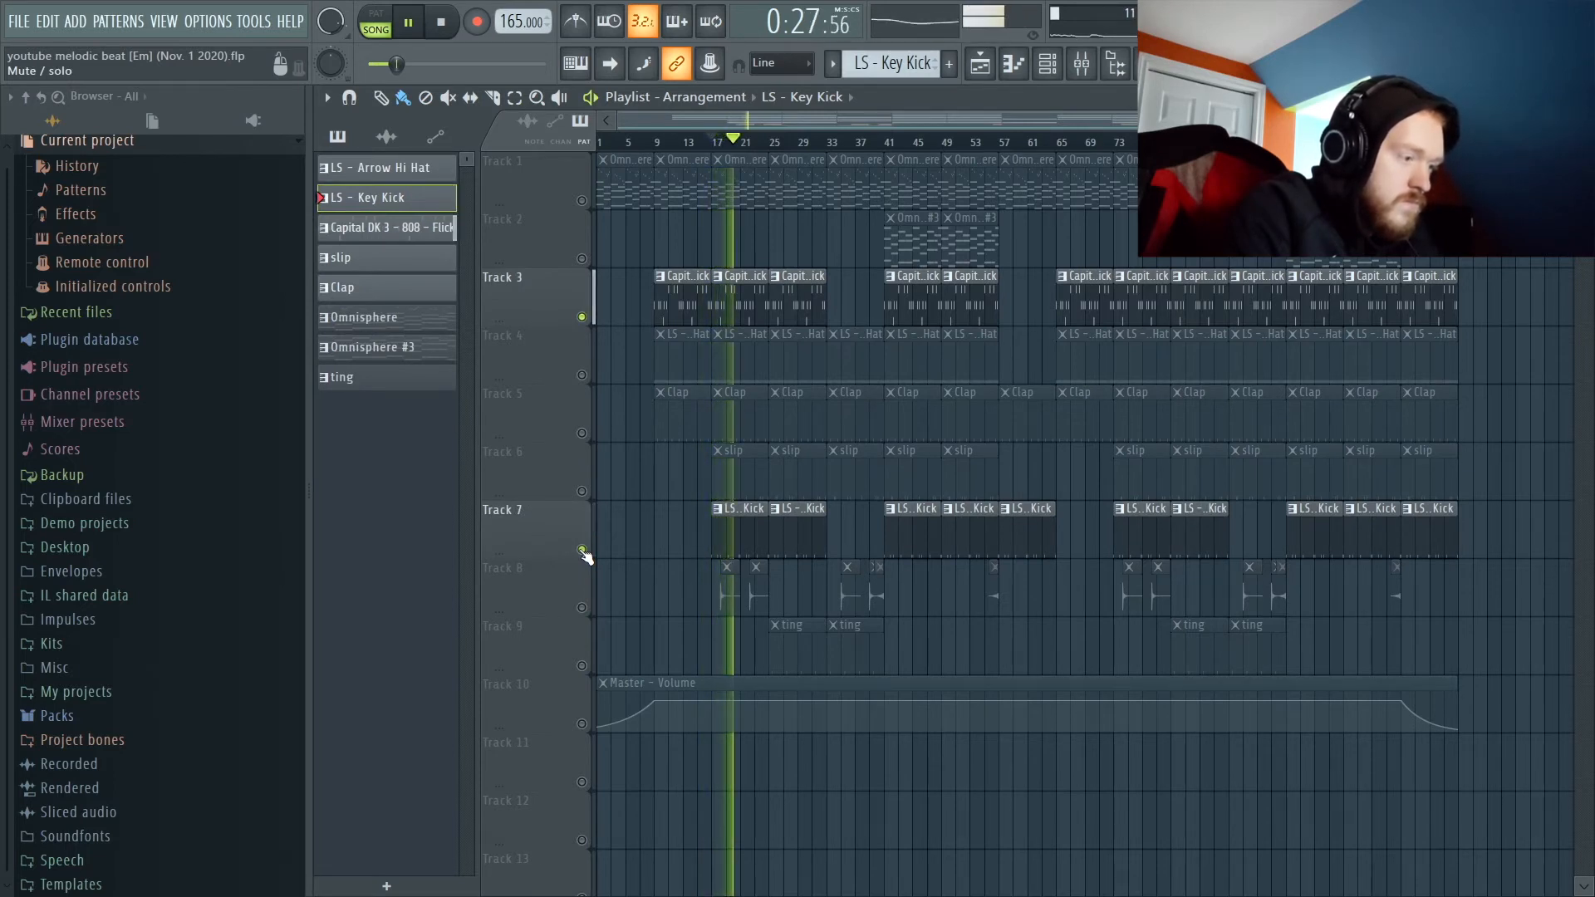
key("space")
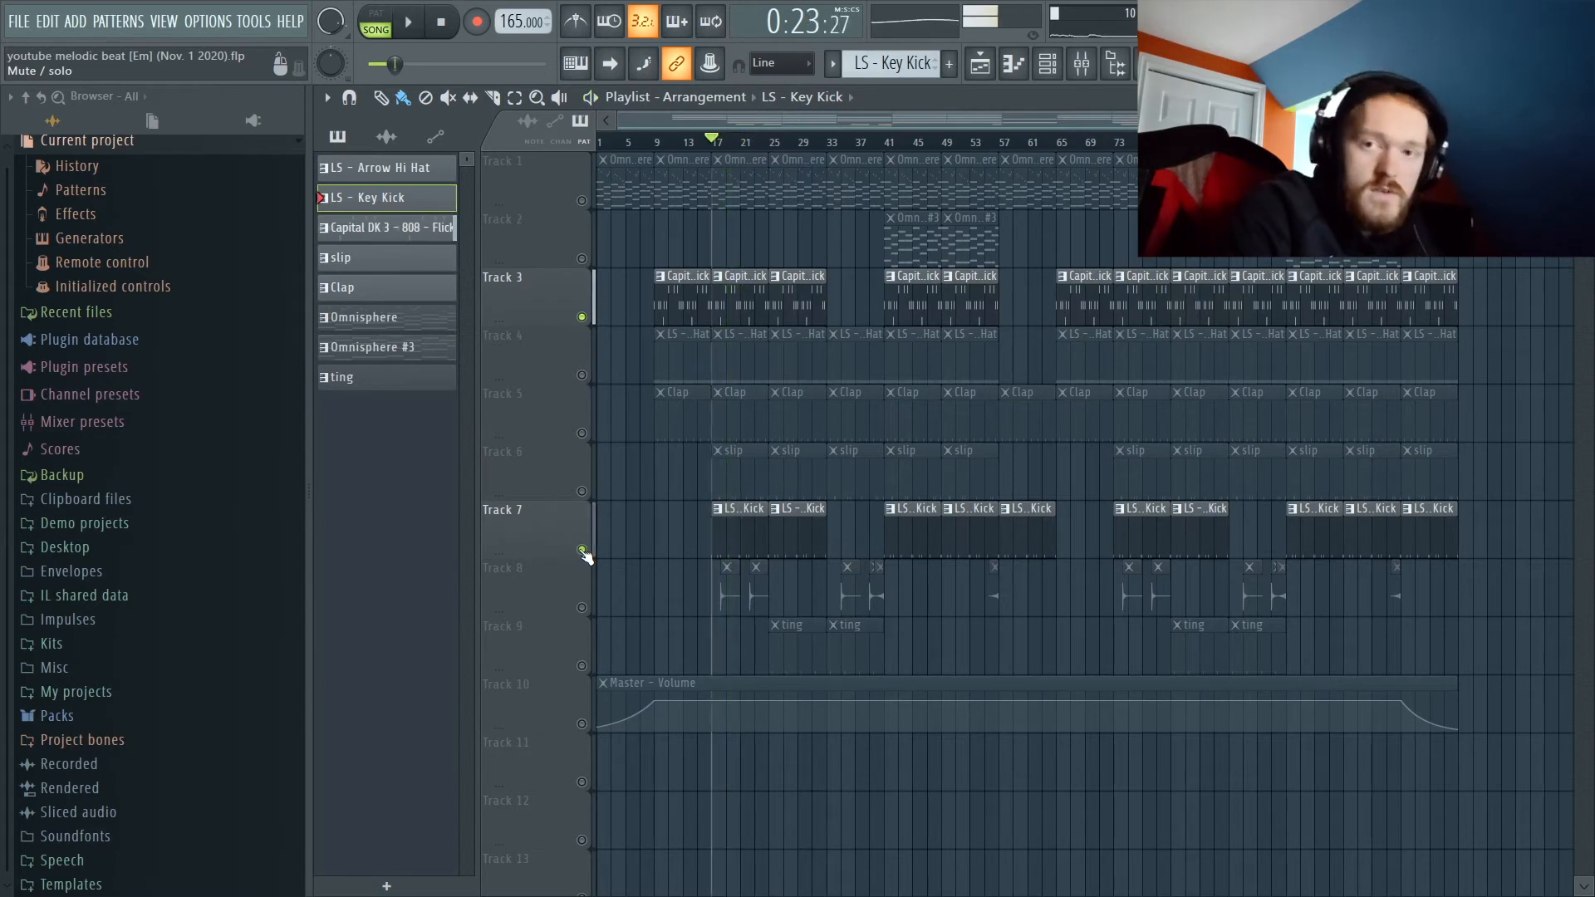
Solo the kick on Track 7, enable Tracks 6, 5, 4 and 3 with it, and play the combined drums and 808.
left_click(582, 550)
right_click(582, 551)
left_click(580, 489)
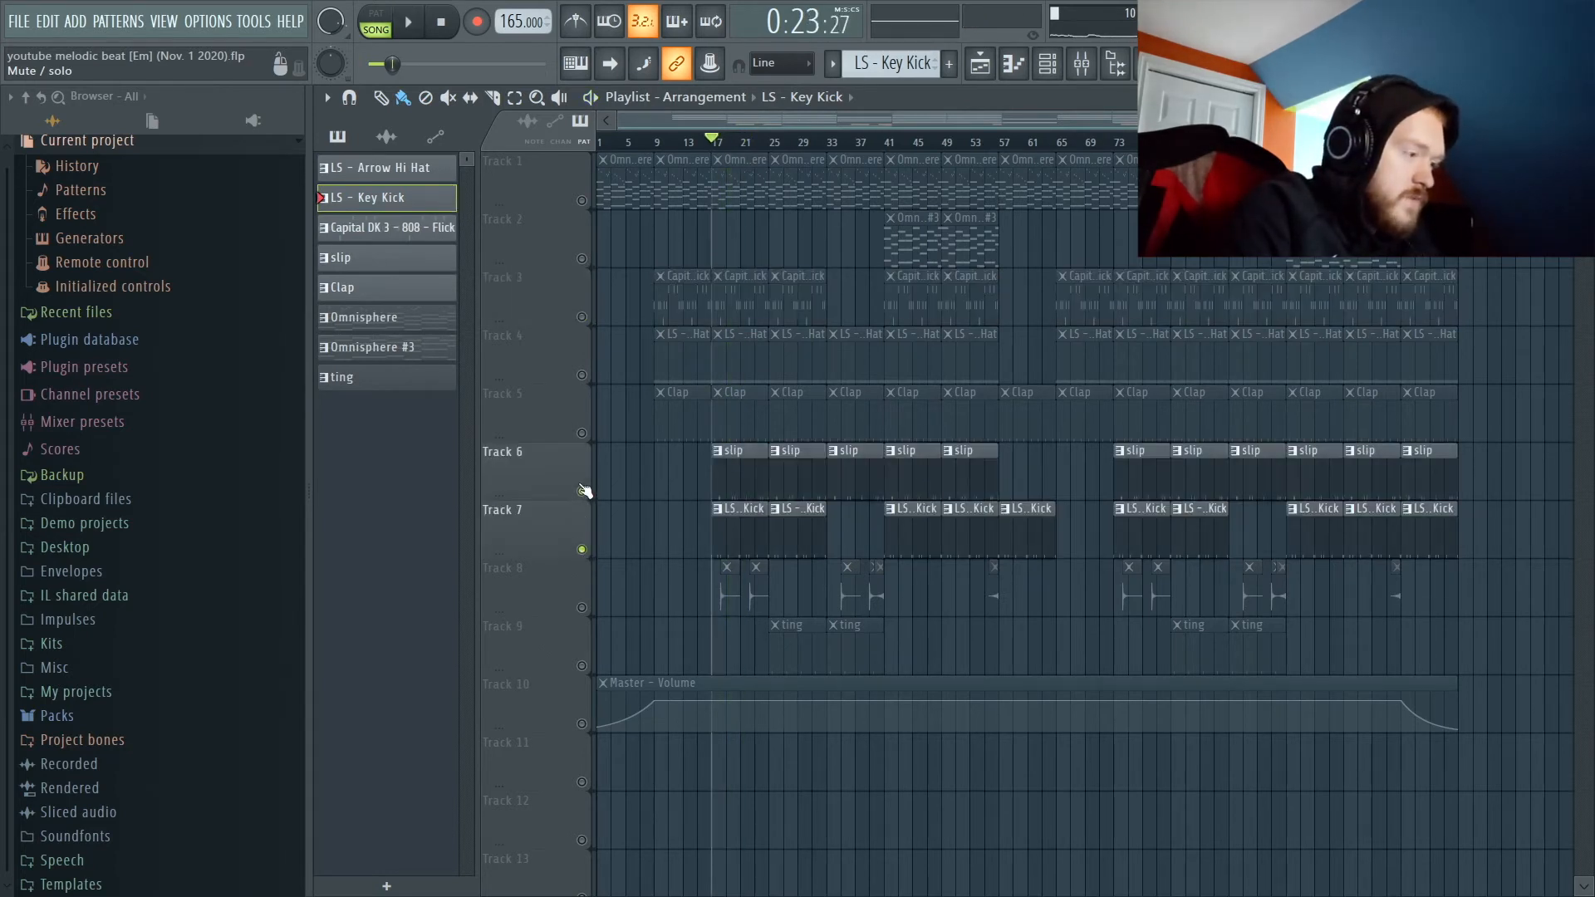
left_click(582, 433)
left_click(581, 374)
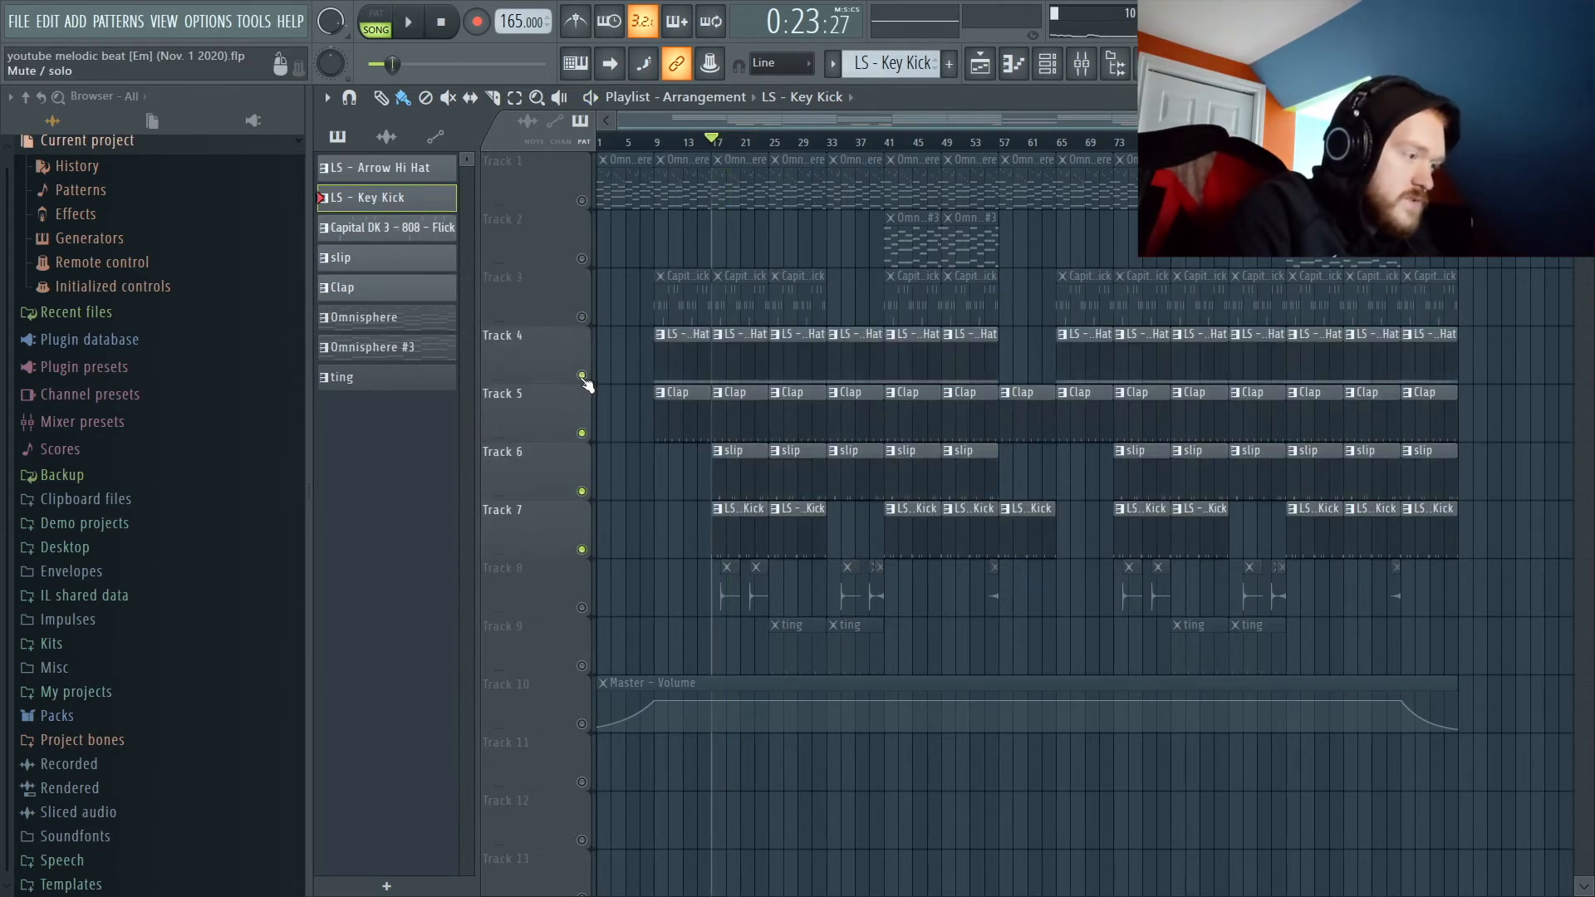
left_click(582, 316)
key("space")
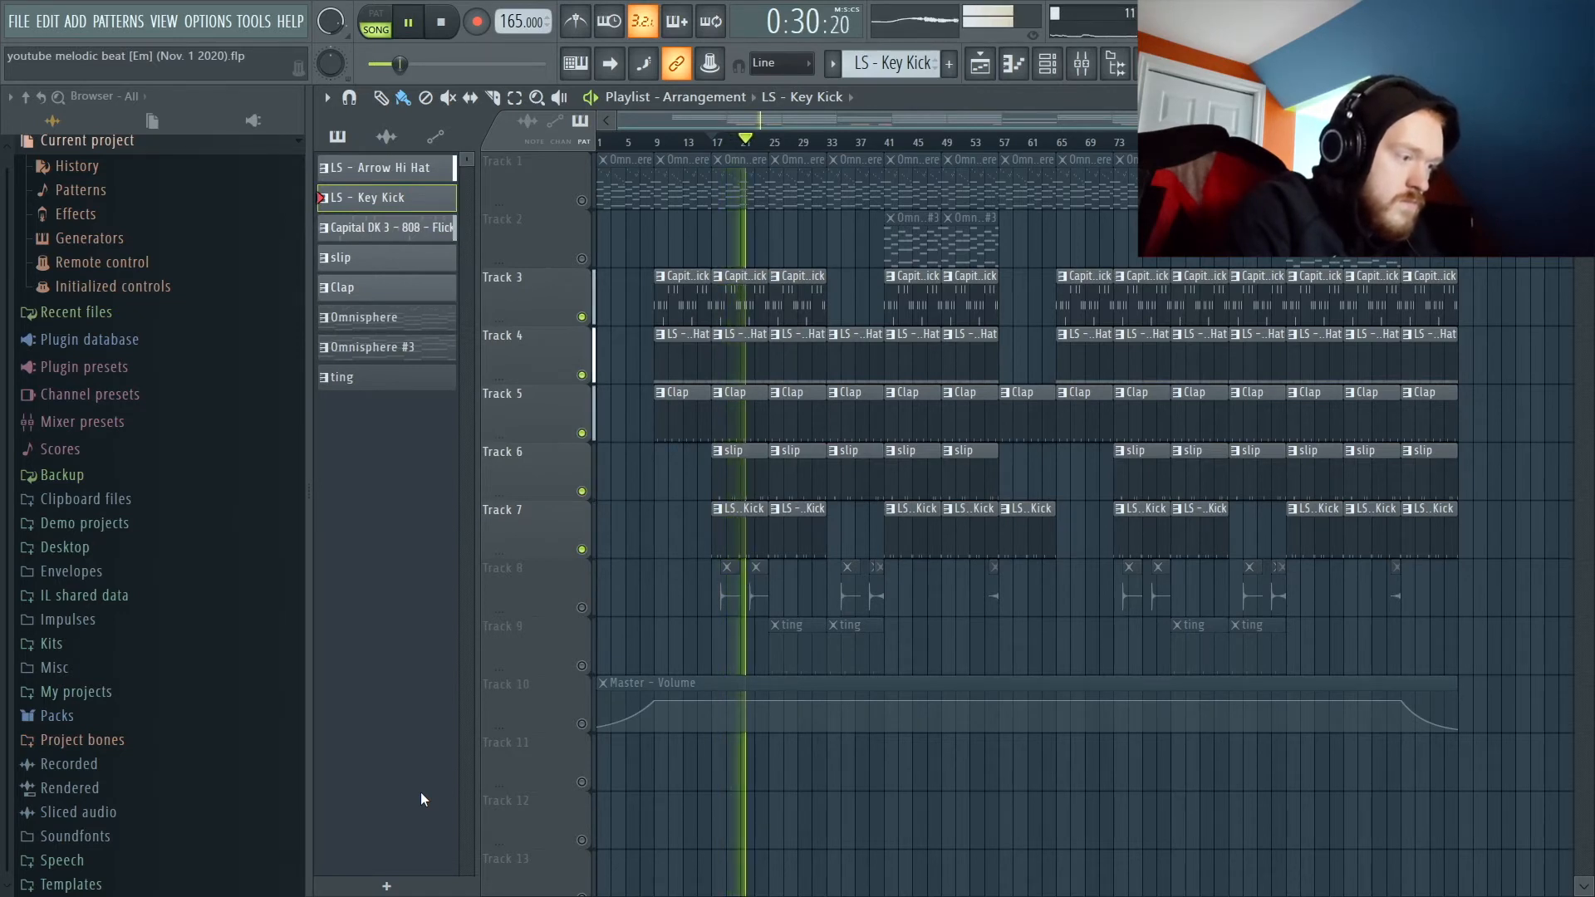
key("space")
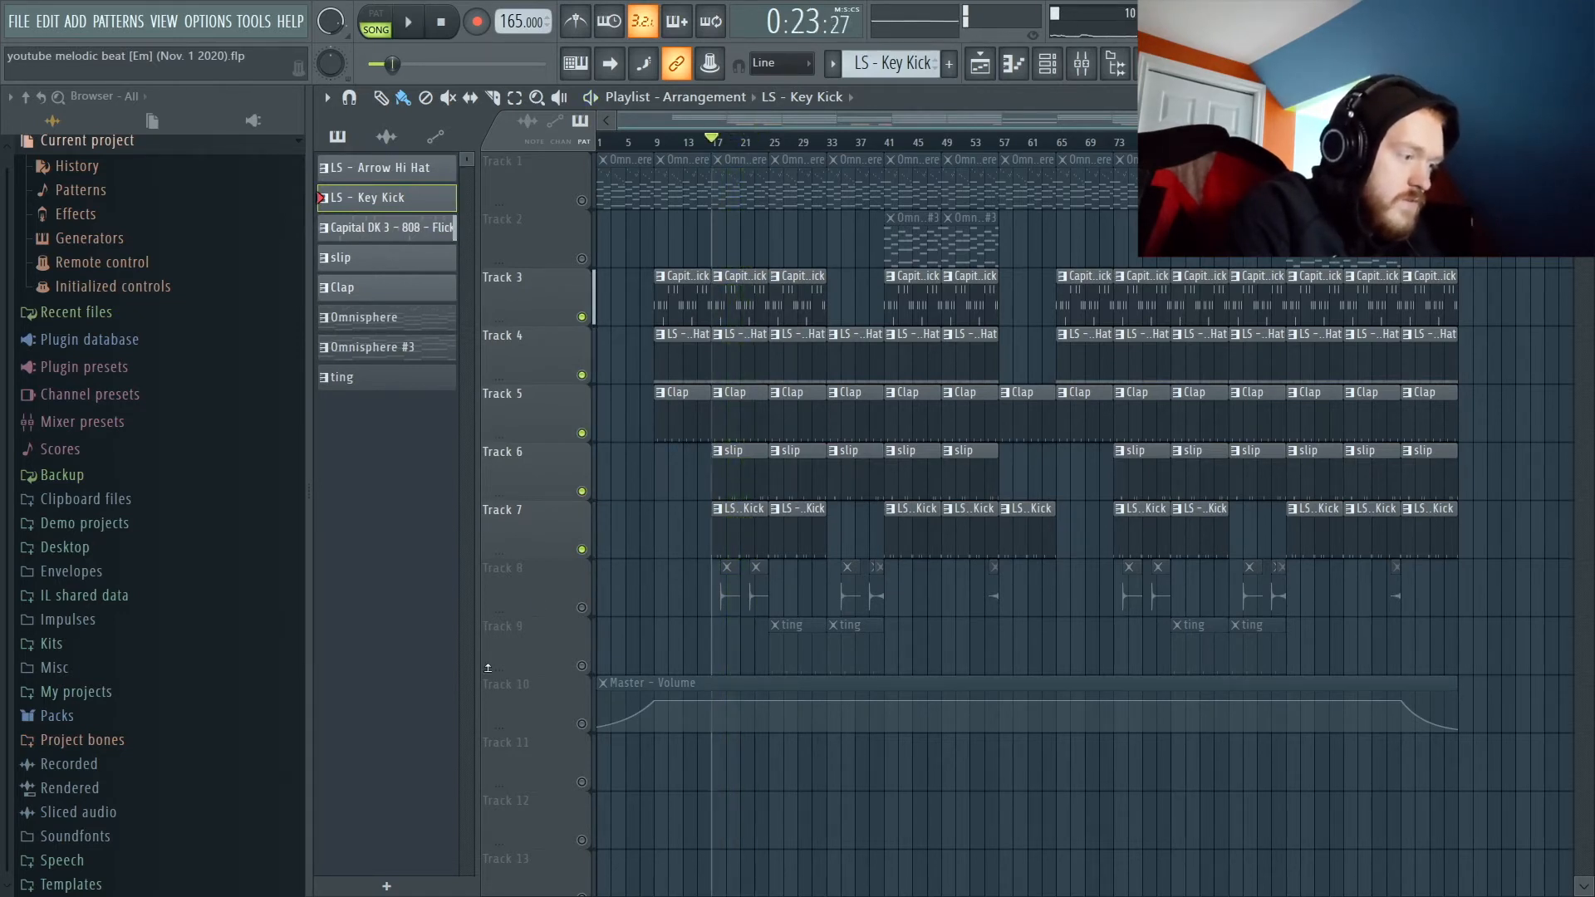
Mute Tracks 7 and 6, and use Track 5's solo state to restore every playlist track to unmuted.
left_click(582, 552)
left_click(583, 491)
left_click(583, 434)
left_click(583, 435)
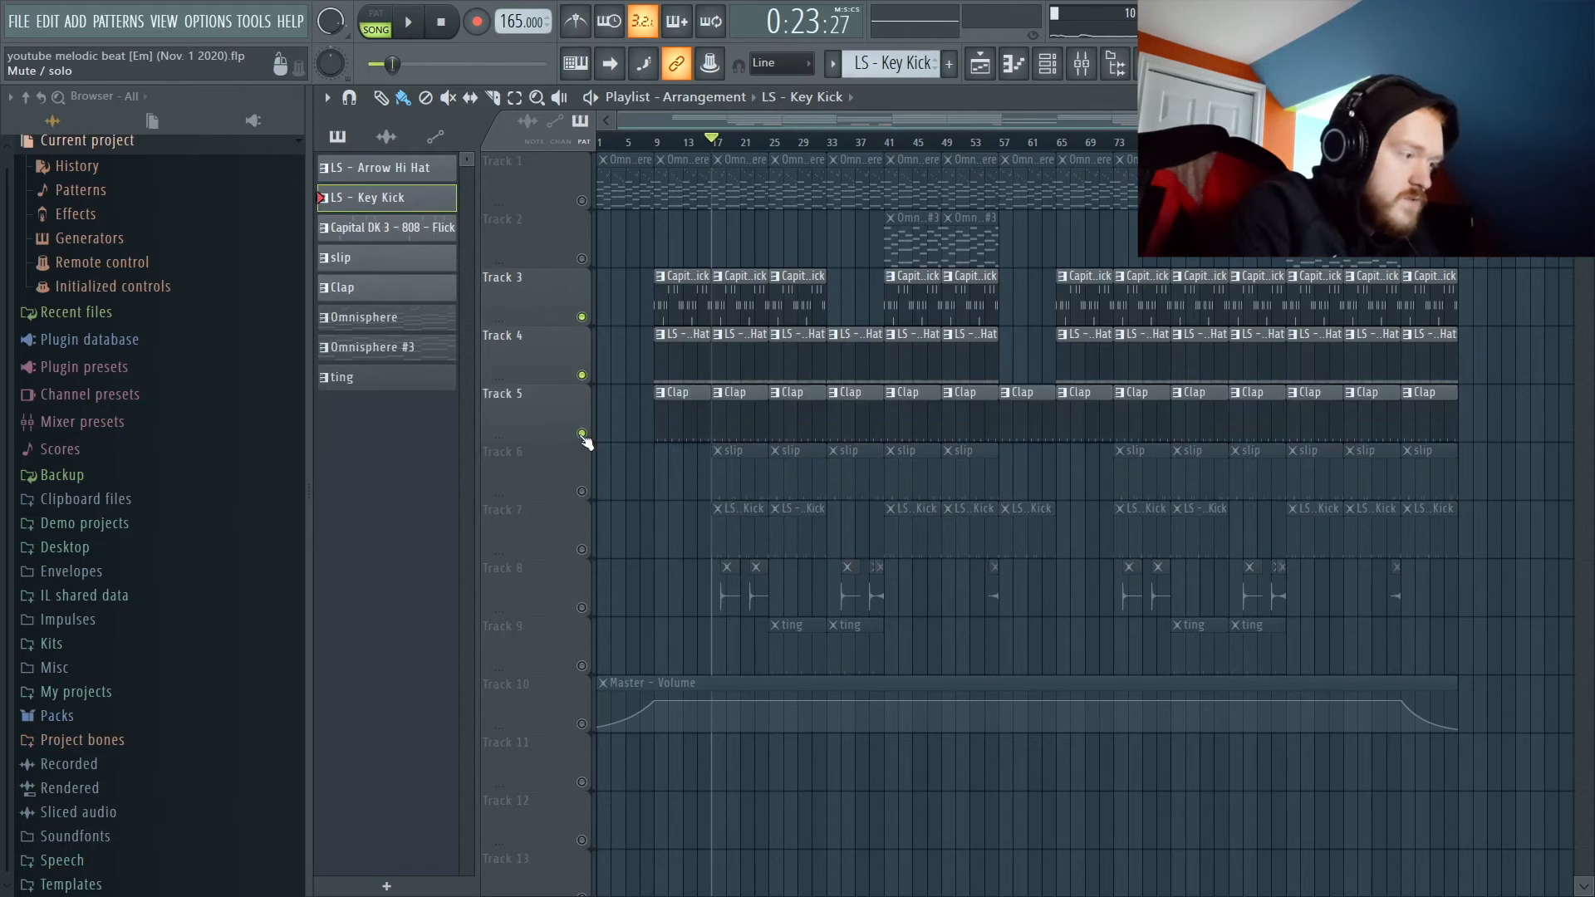
right_click(583, 434)
right_click(583, 434)
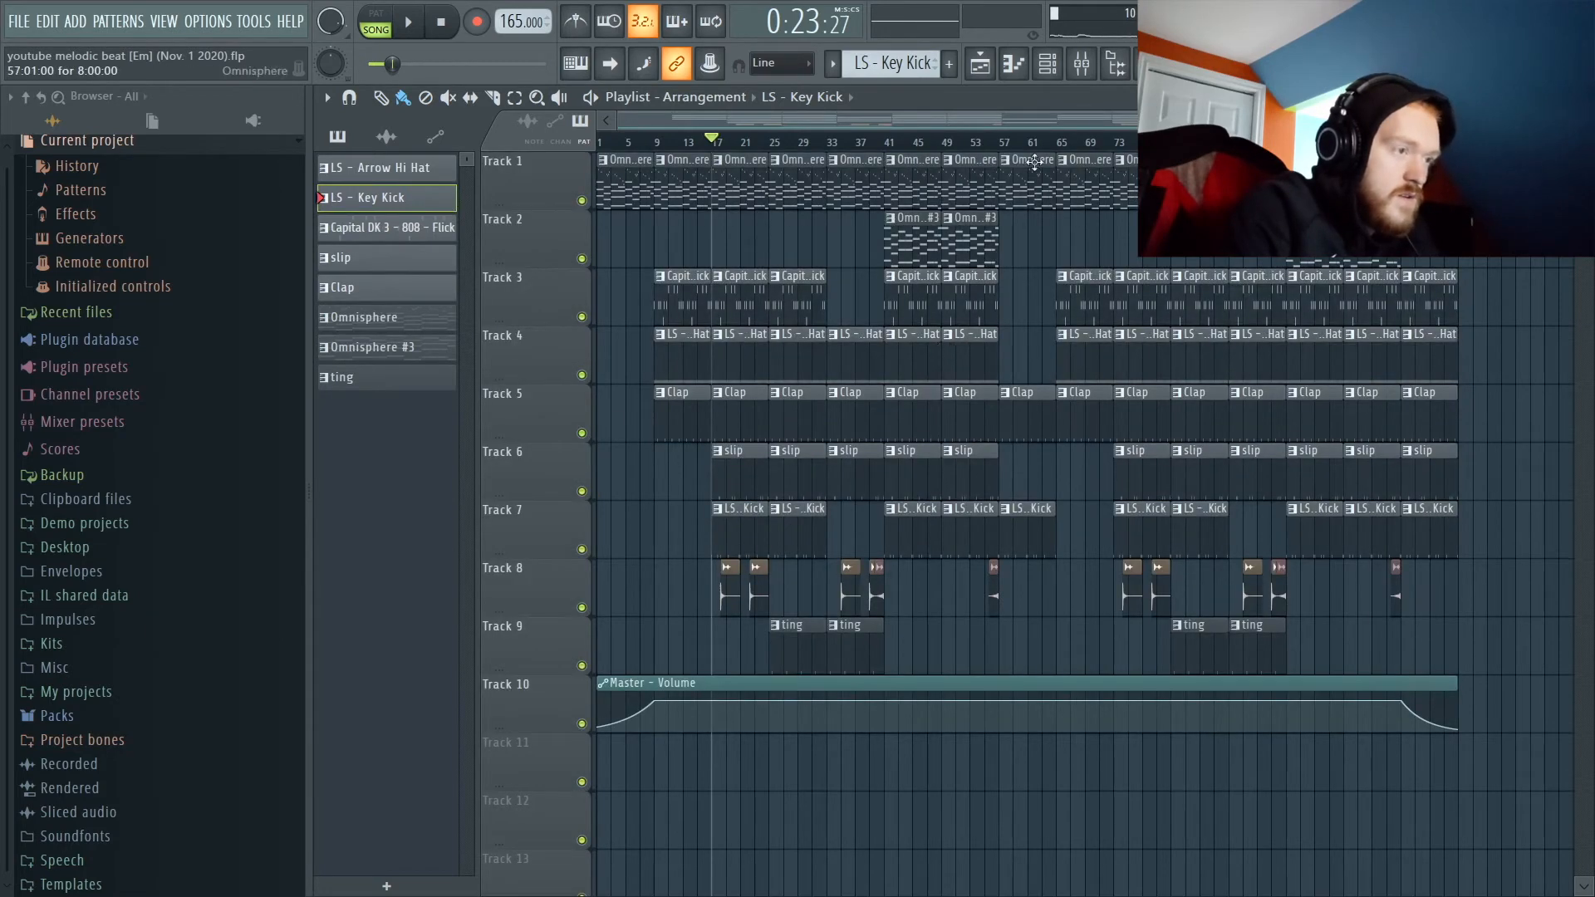
Open the mixer and inspect the effect slots of the Clap, Capital DK - Wait, hi-hat, Kick and Omnisphere tracks.
key("F9")
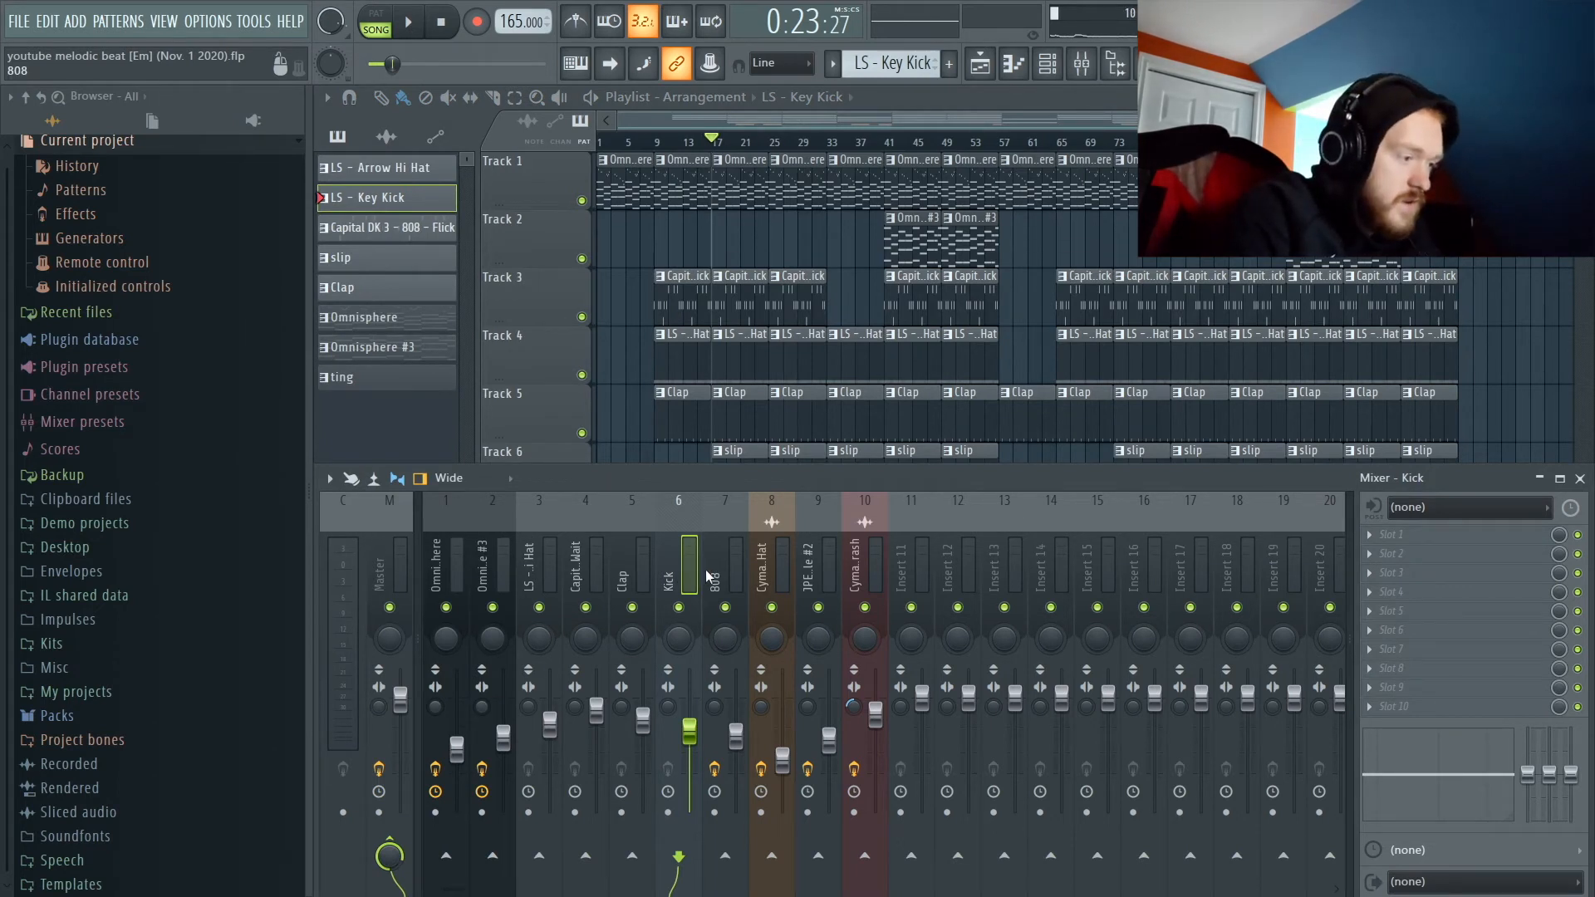
left_click(636, 560)
left_click(594, 560)
left_click(632, 560)
left_click(579, 556)
left_click(542, 559)
left_click(638, 569)
left_click(674, 575)
left_click(541, 569)
left_click(492, 573)
left_click(447, 570)
left_click(502, 565)
Examine the Fruity parametric EQ 2 curve and iZotope Vinyl settings on the Omnisphere mixer track, closing each plugin.
left_click(431, 563)
left_click(1426, 535)
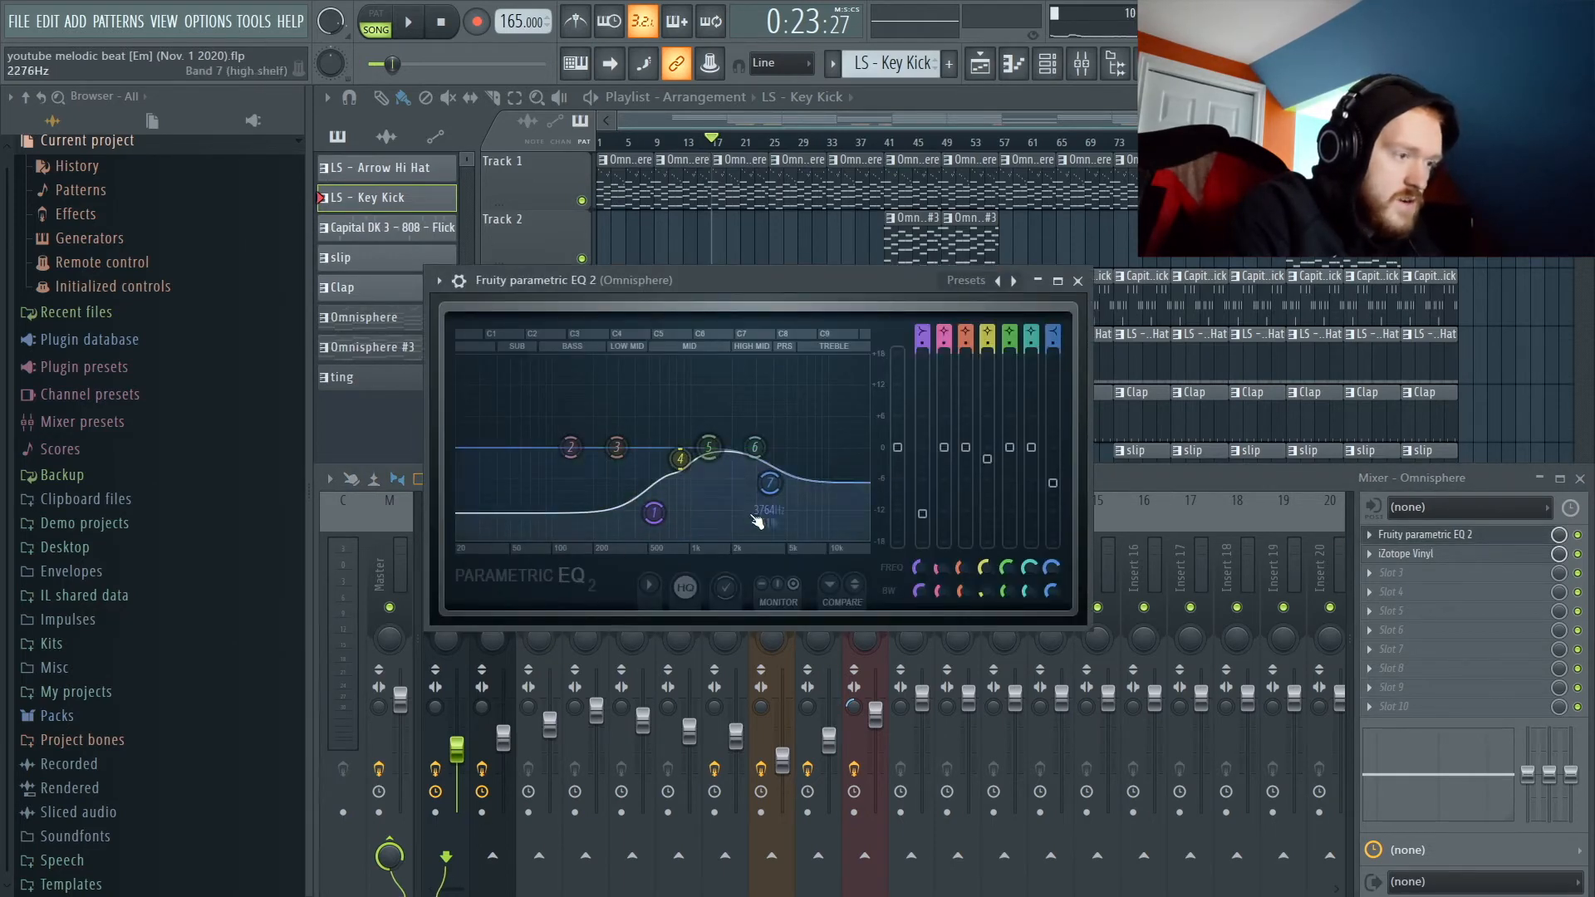
left_click(1078, 280)
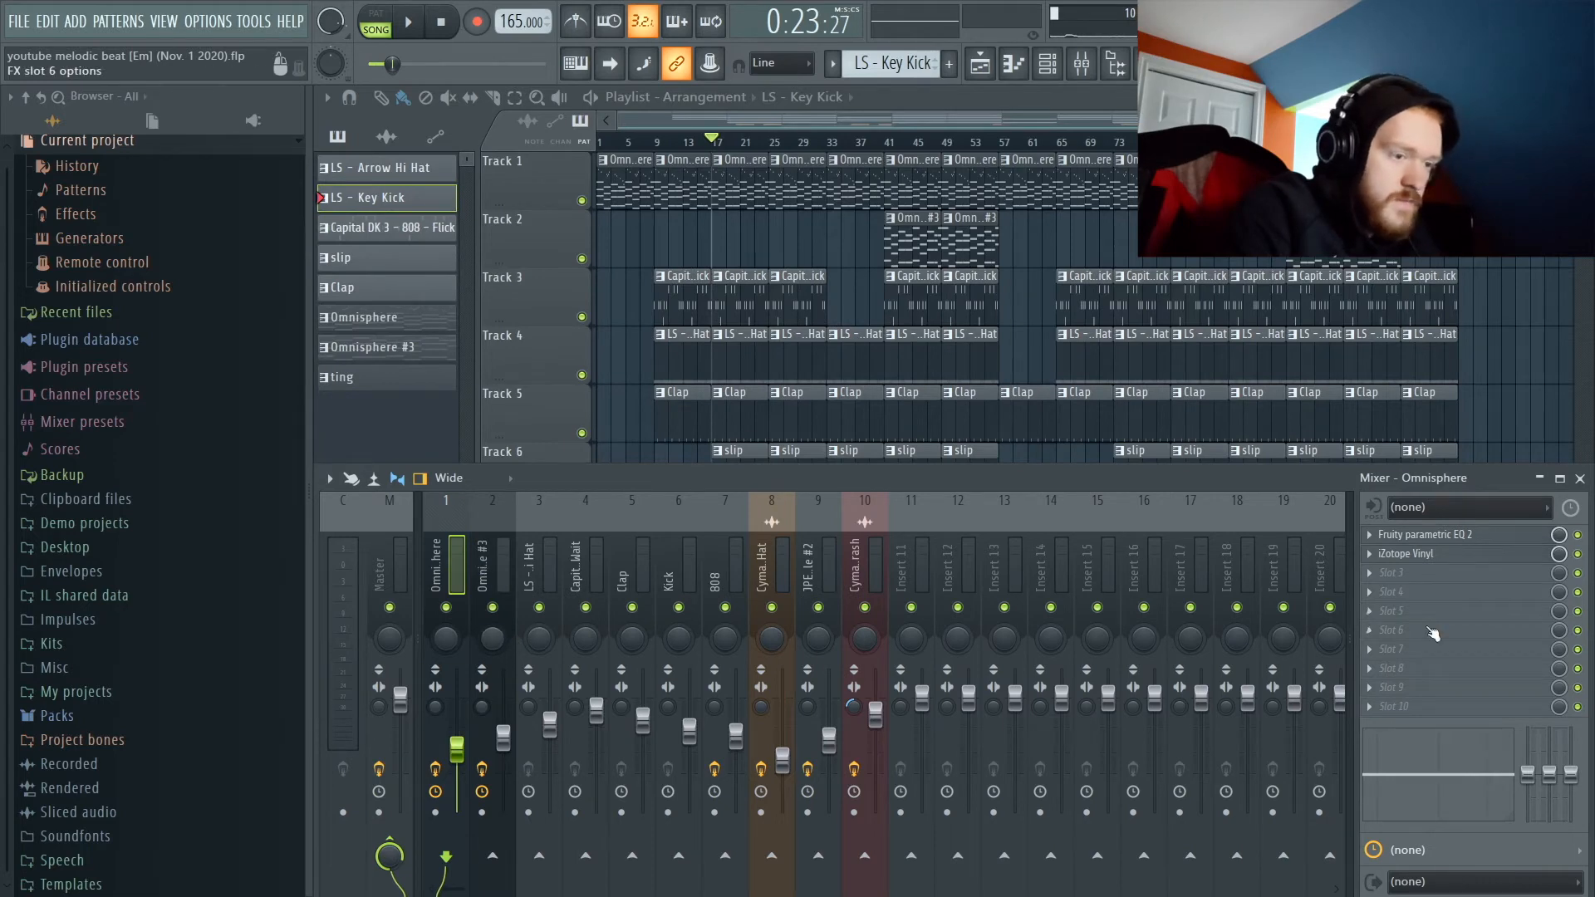
left_click(1422, 552)
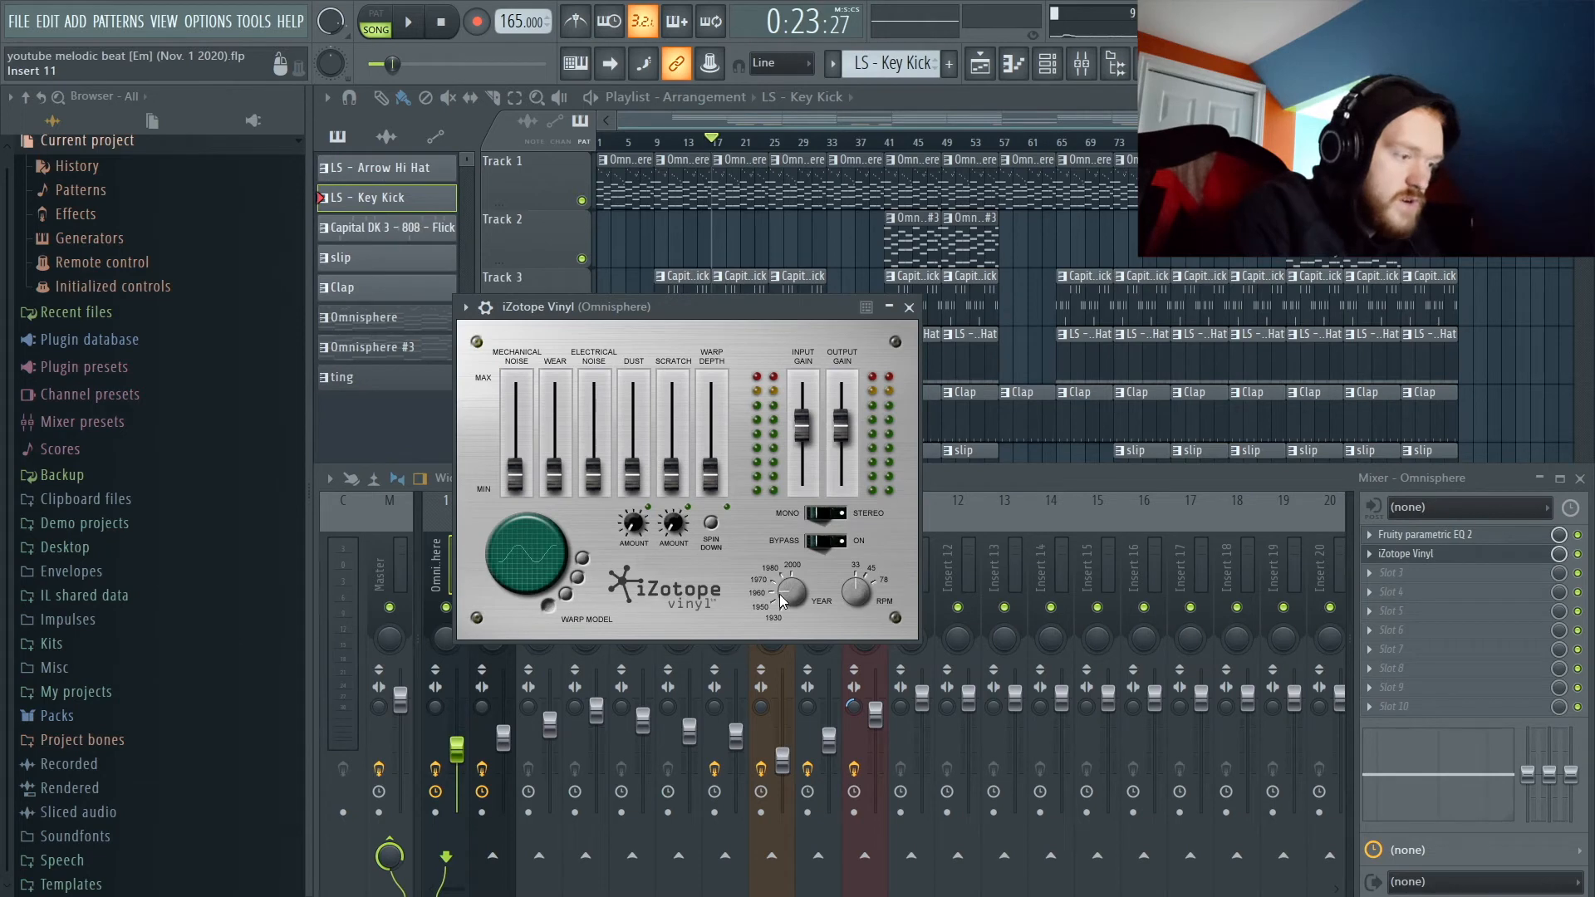
left_click(911, 307)
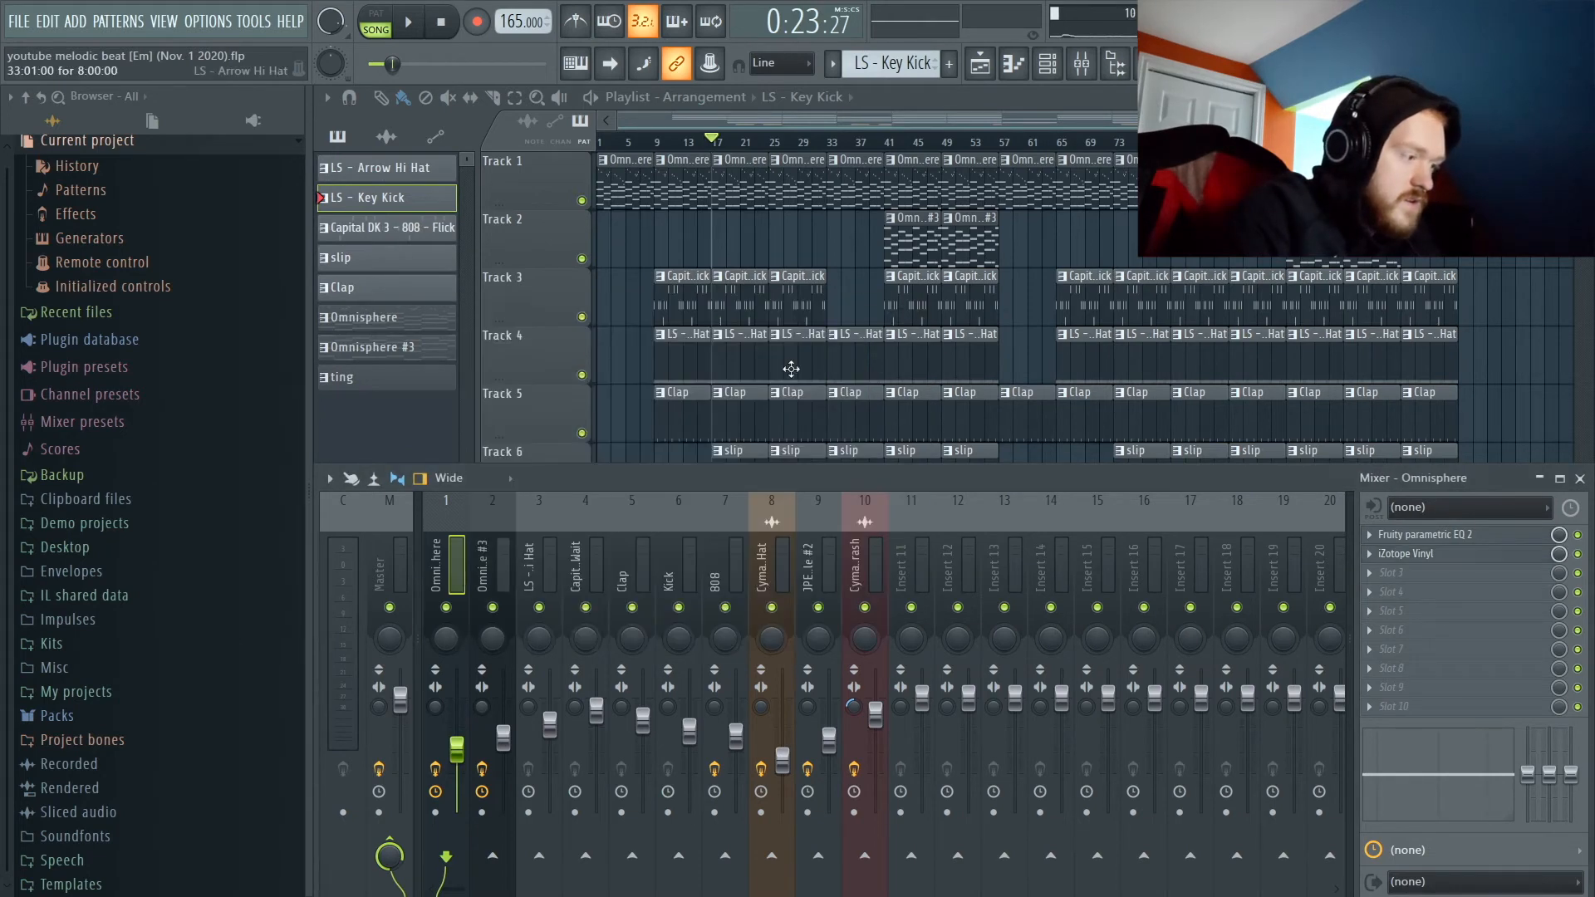
Examine the Fruity parametric EQ 2 curve and iZotope Vinyl settings on the Omnisphere #3 mixer track, closing each plugin.
left_click(492, 555)
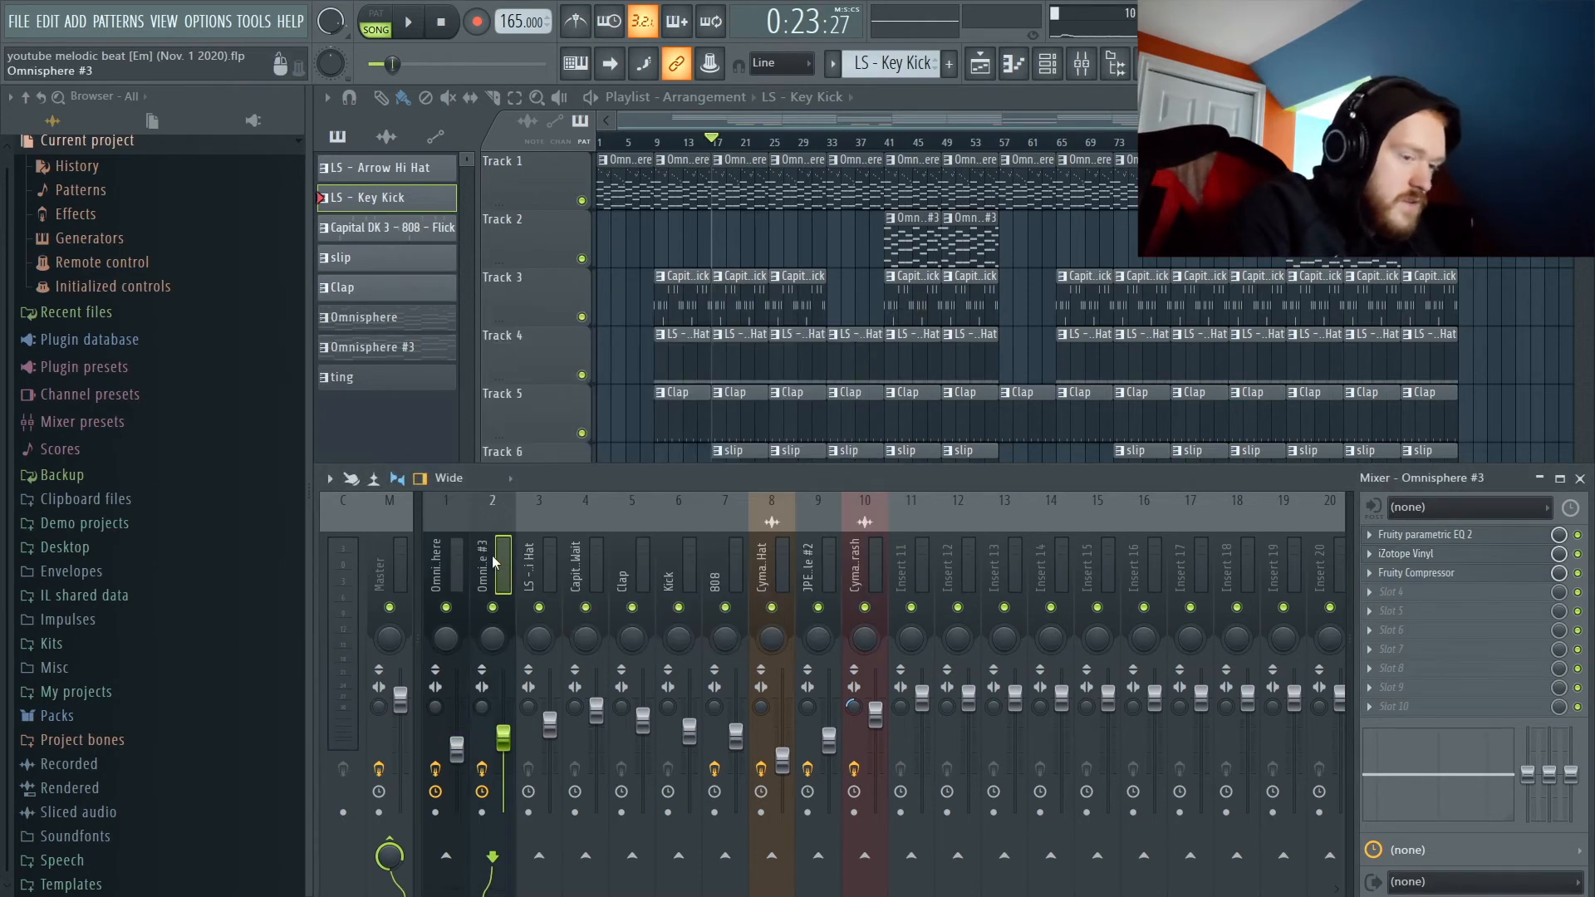
left_click(1391, 542)
left_click_drag(918, 501, 830, 521)
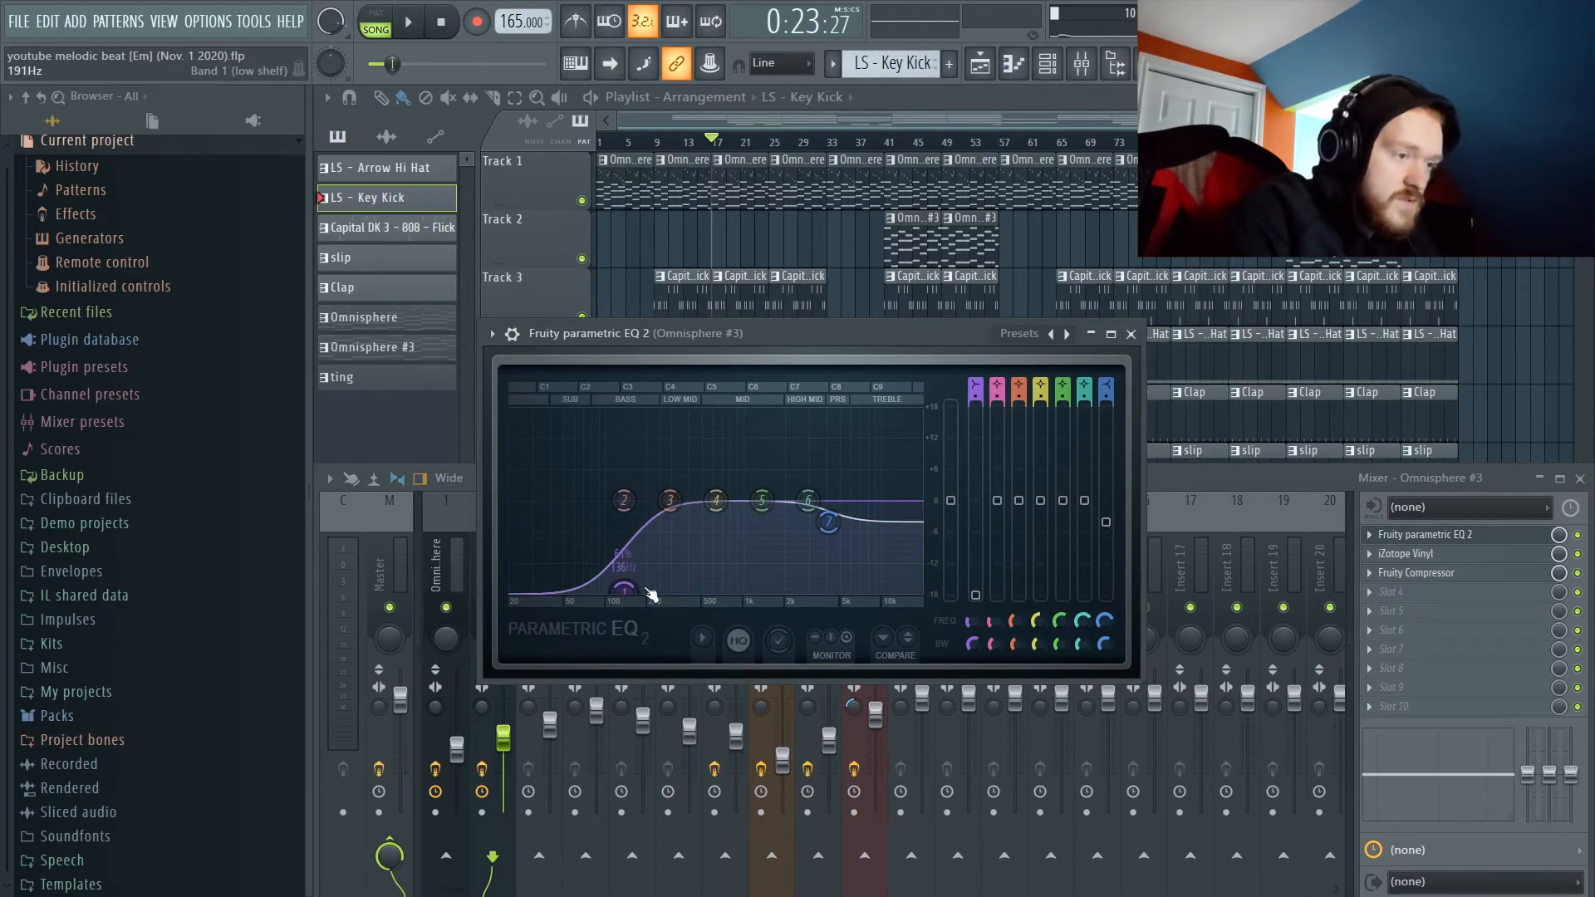
left_click(1130, 333)
left_click(1431, 553)
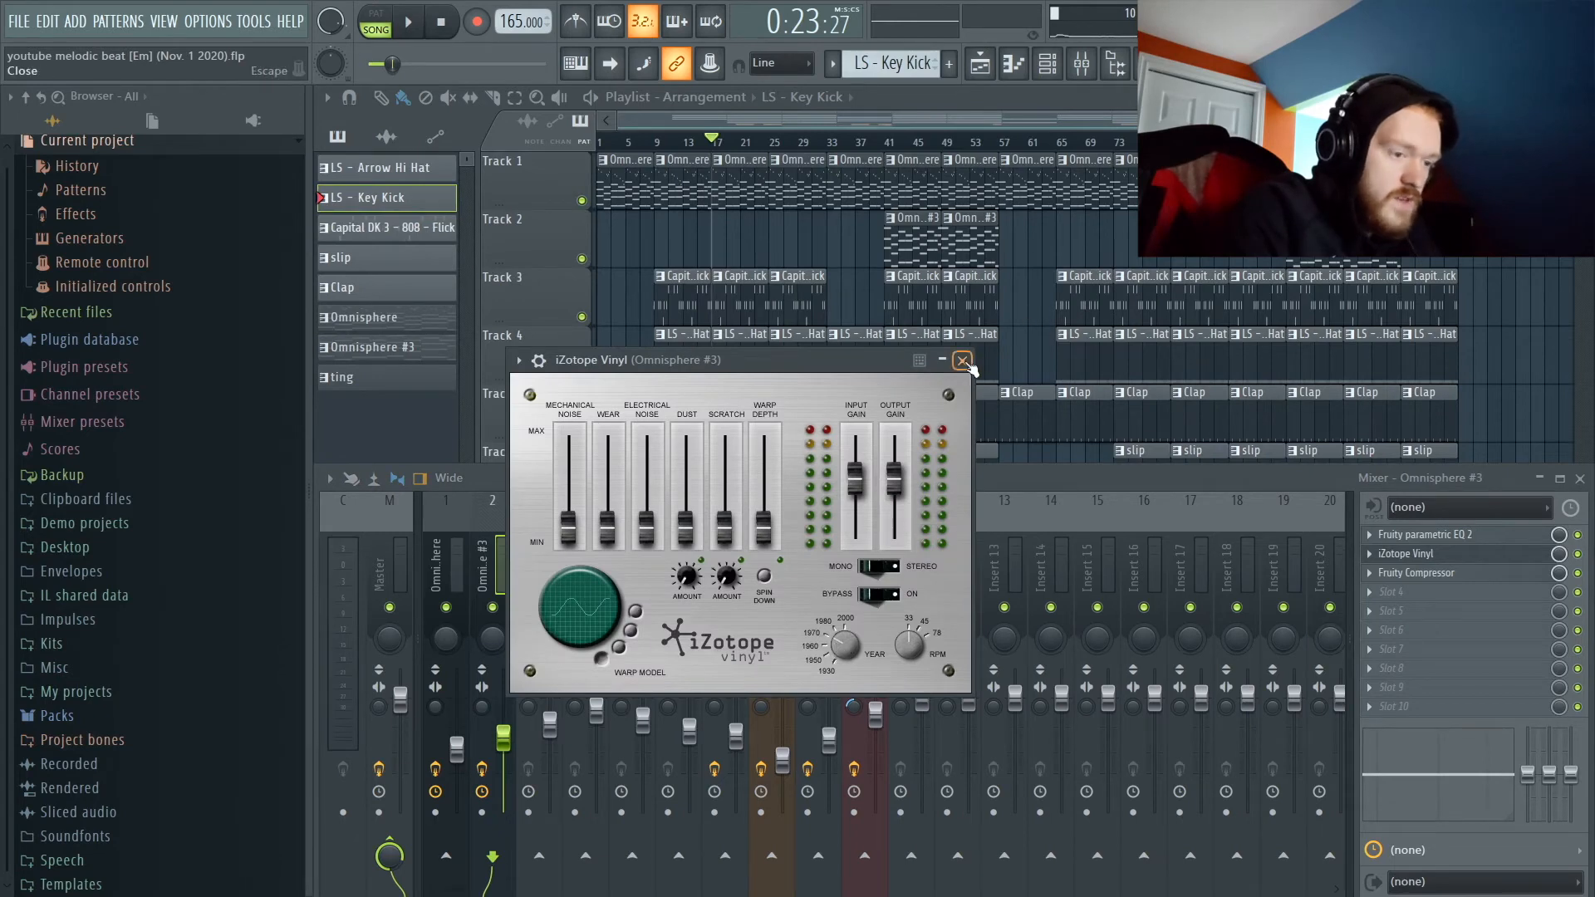
left_click(963, 360)
Load the Light preset in the Fruity Compressor on the Omnisphere #3 mixer track and close the plugin.
left_click(1462, 578)
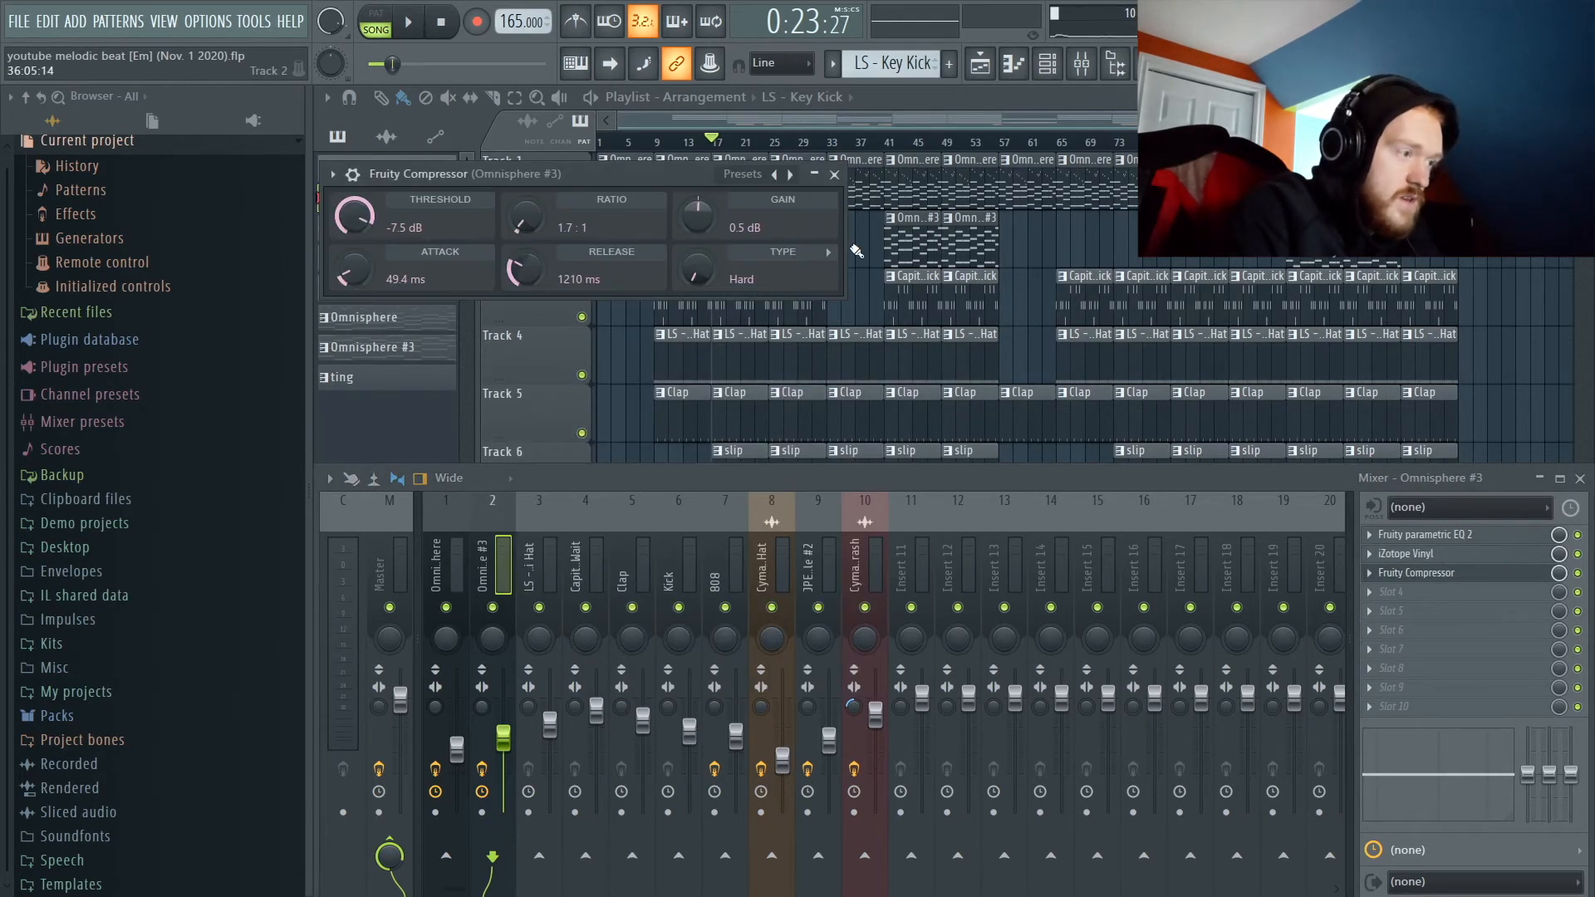
left_click(738, 176)
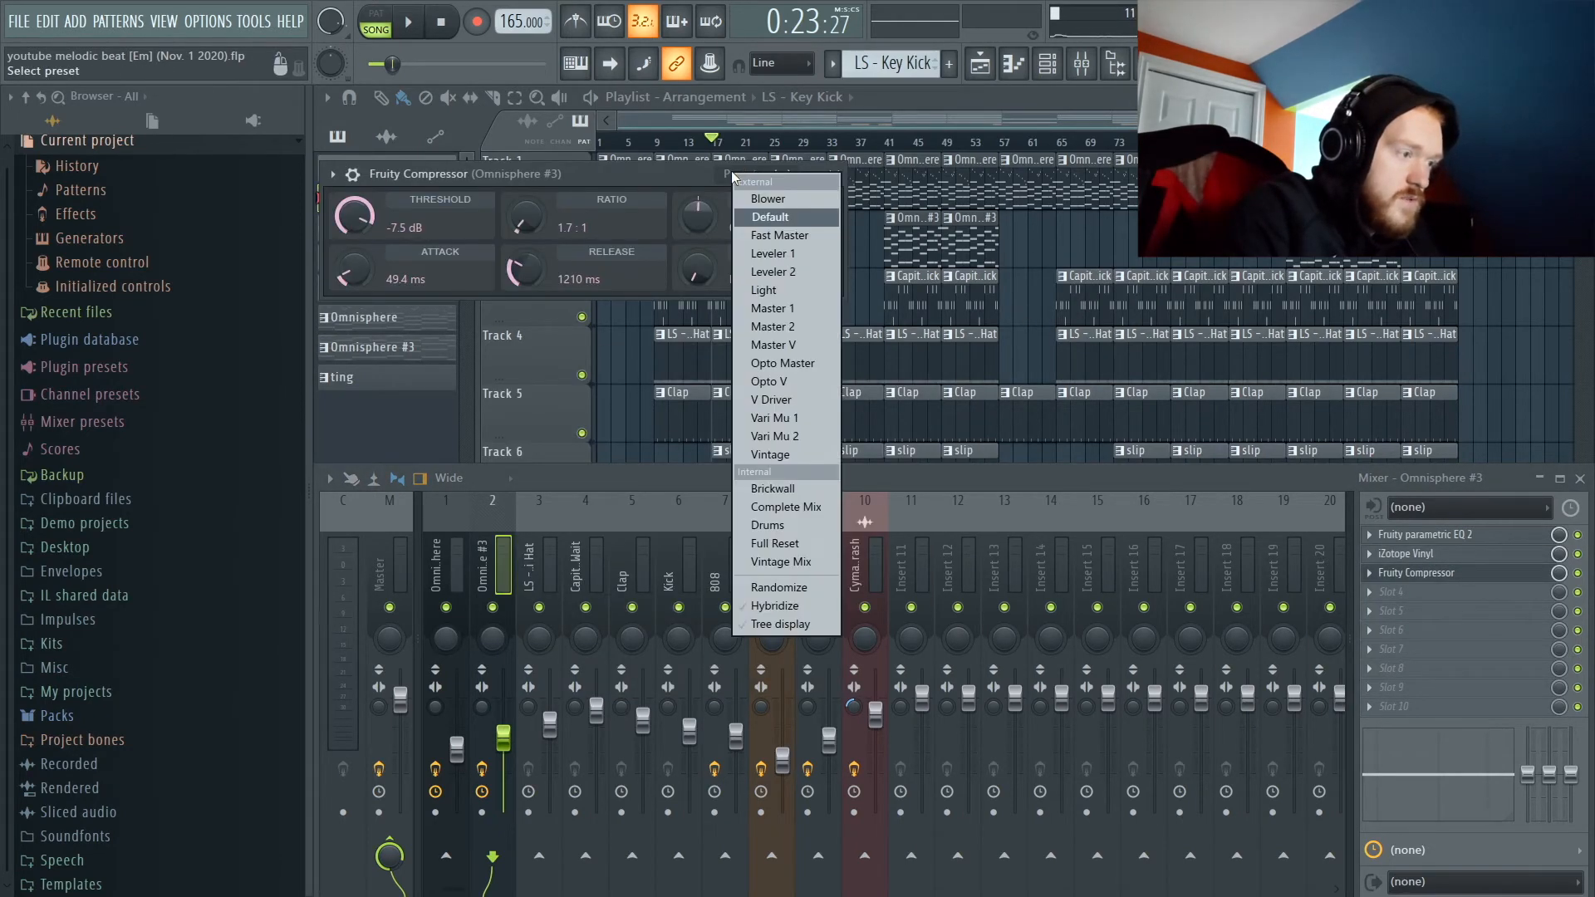
left_click(768, 292)
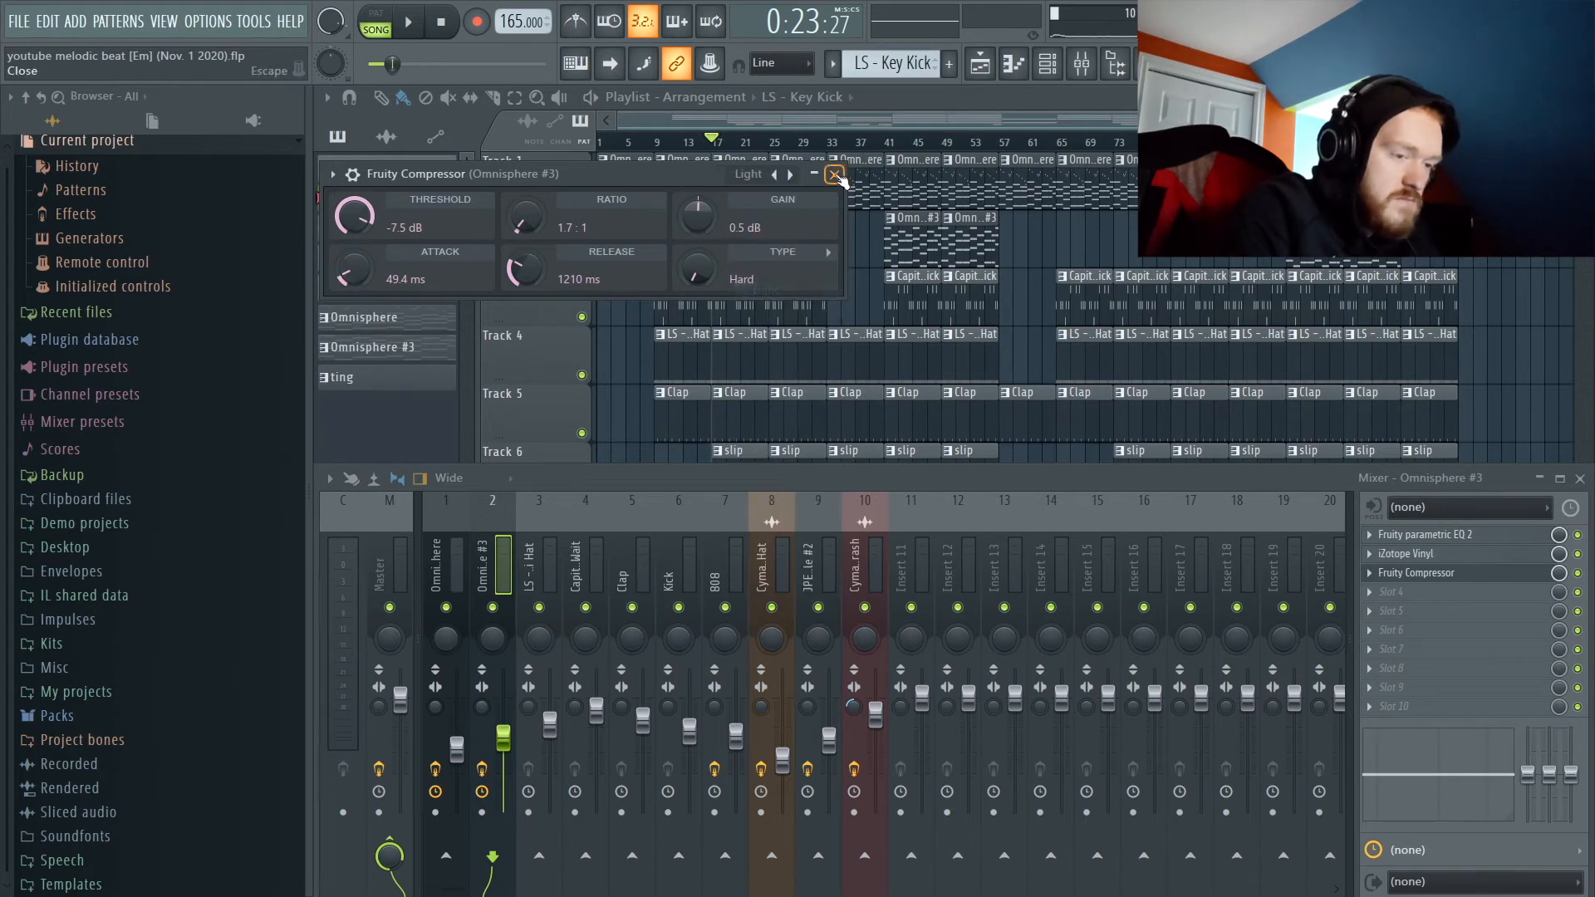
left_click(835, 174)
Inspect the effect slots of the LS - Arrow Hi Hat, Cymatics crash and Cymatics - 9God FX mixer tracks, and close the mixer.
left_click(539, 555)
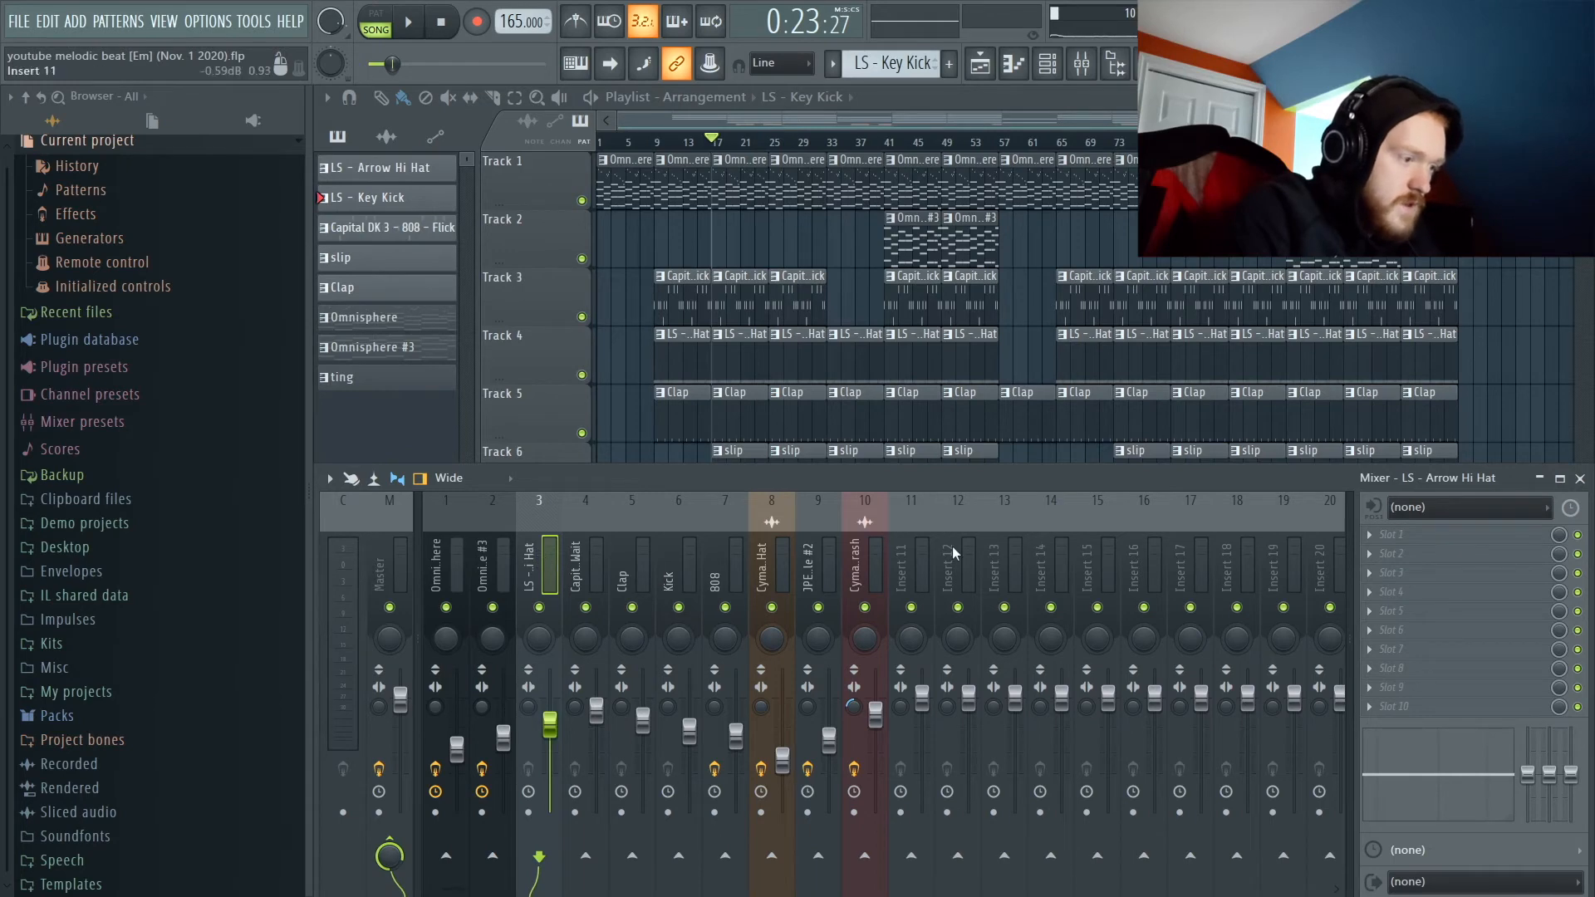
left_click(859, 556)
left_click(784, 564)
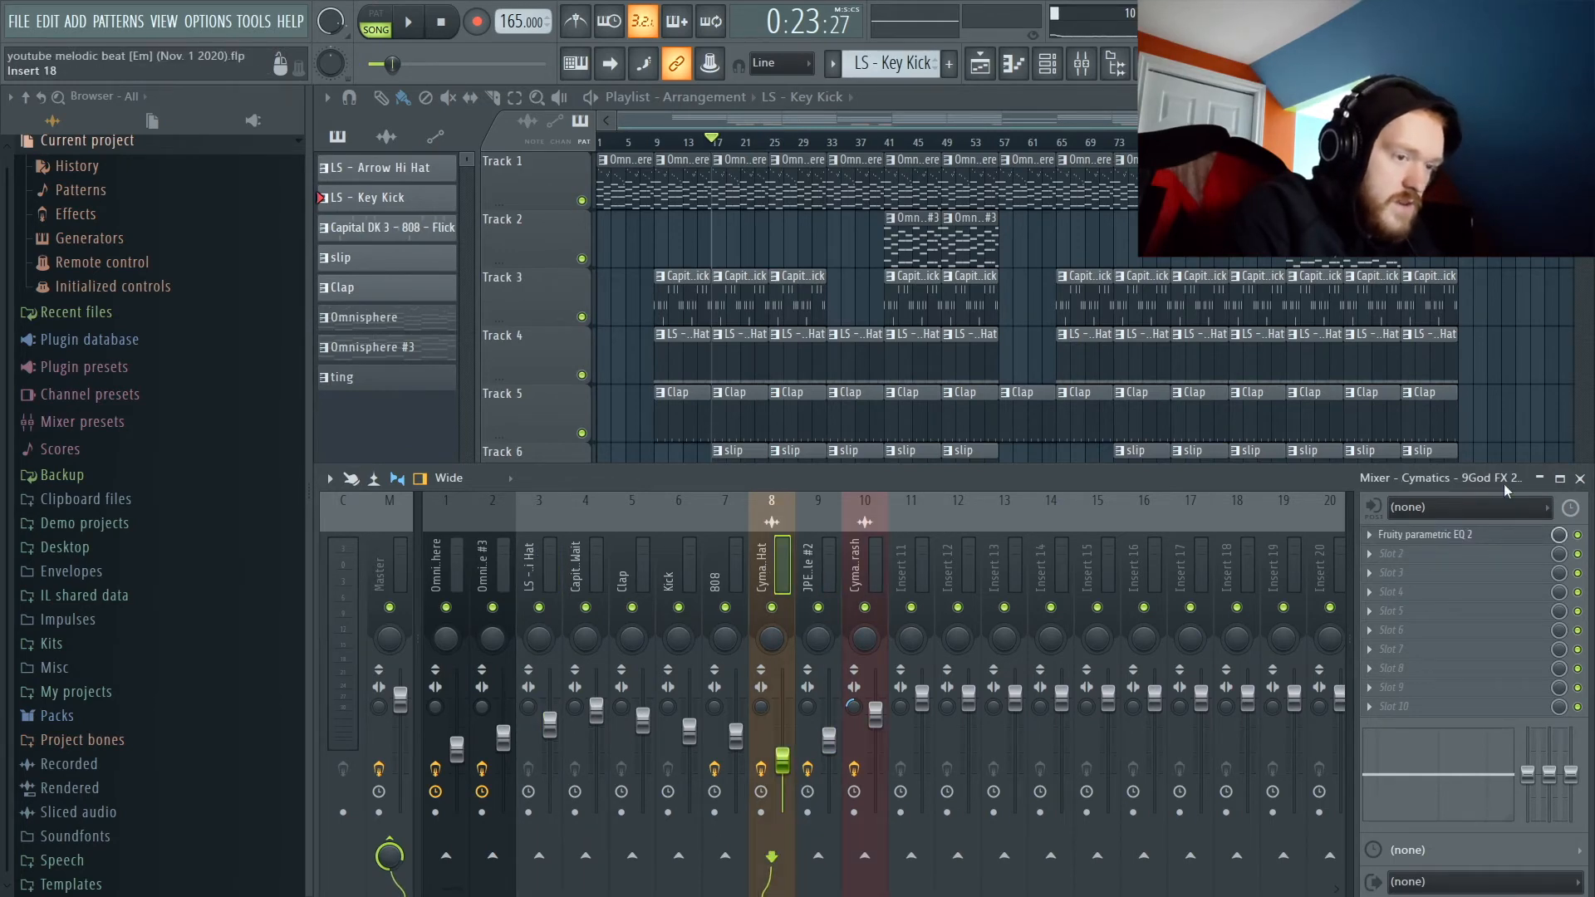
left_click(1579, 479)
Play the full arrangement from bar 25, where the ting pattern enters, and stop playback.
left_click(768, 143)
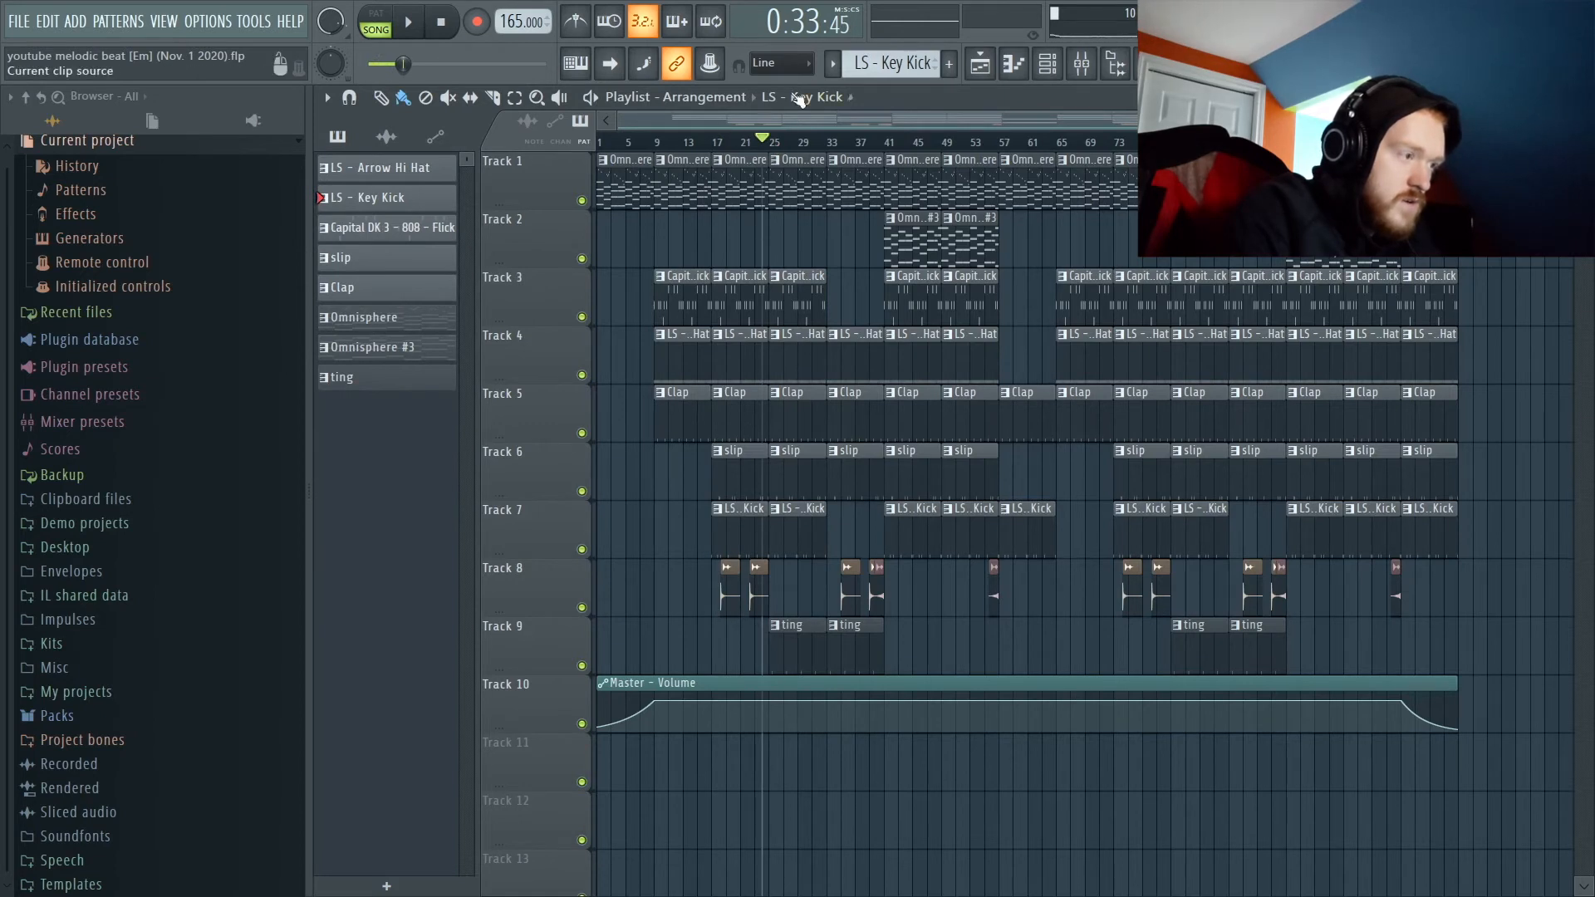
left_click(776, 143)
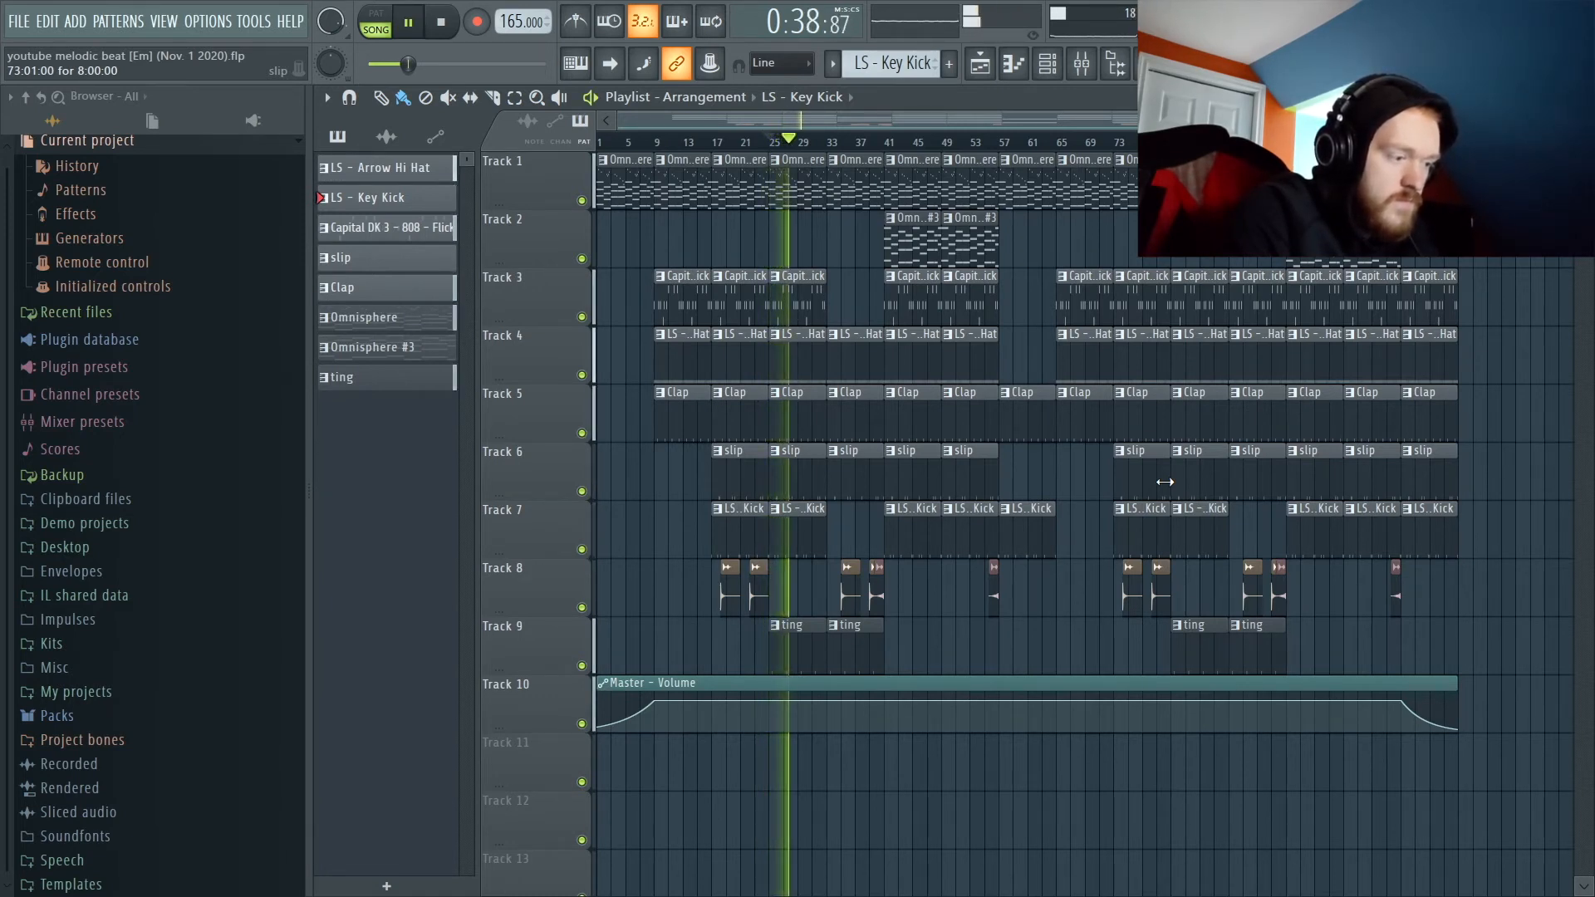
key("space")
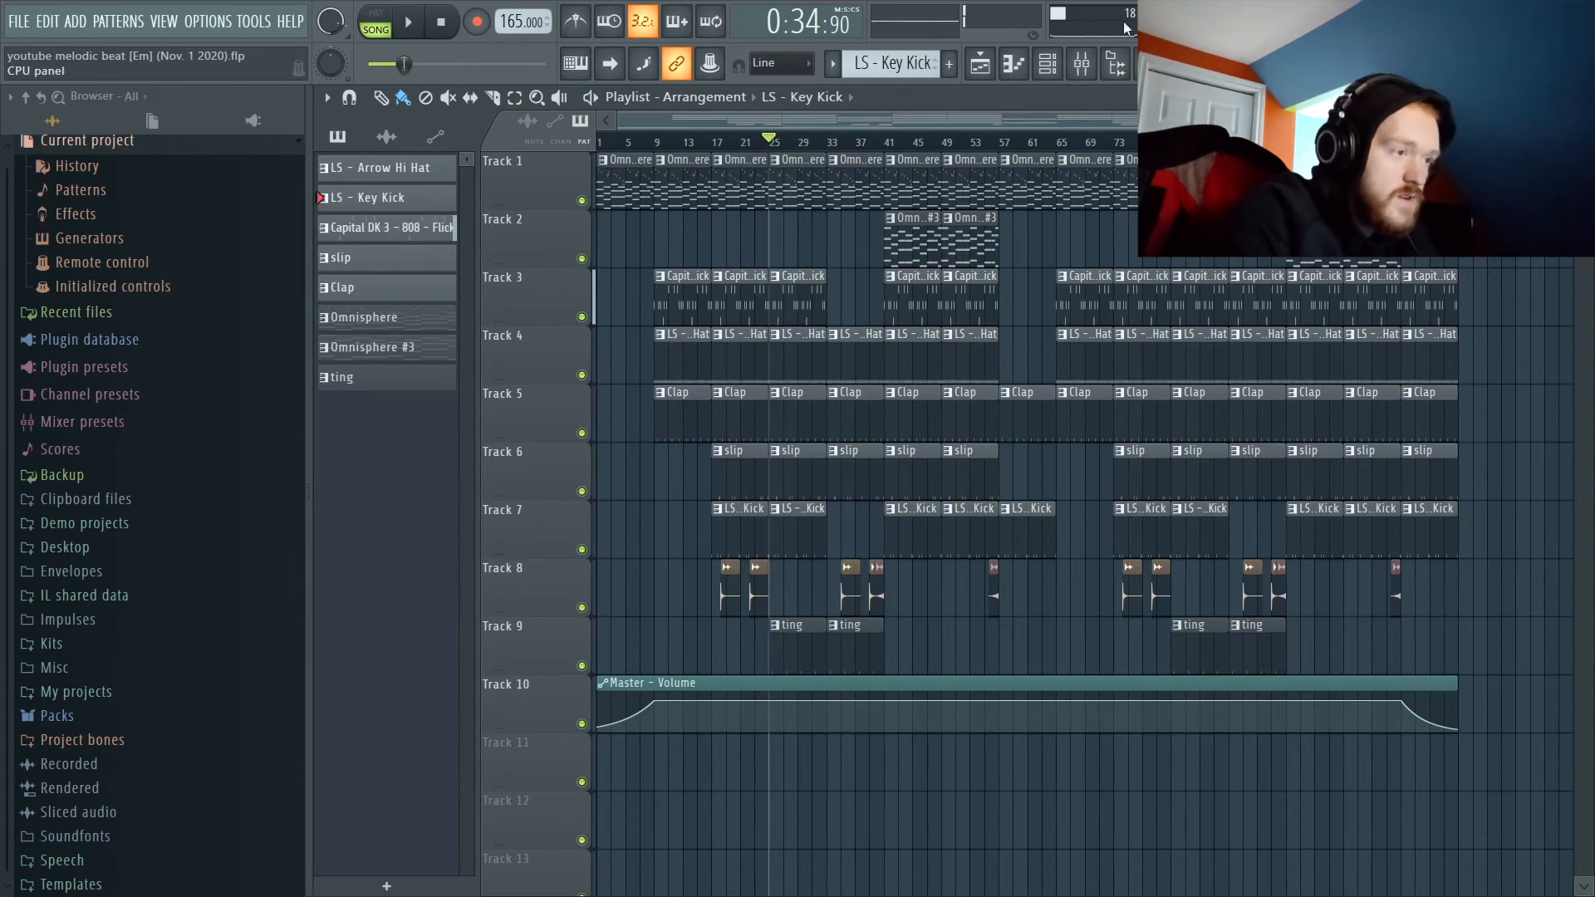
Examine the Fruity parametric EQ 2 curve on the JPEGMAFIA - D.O.T.S Triangle #2 mixer track and select the Cymatics - 9God FX track.
left_click(1081, 63)
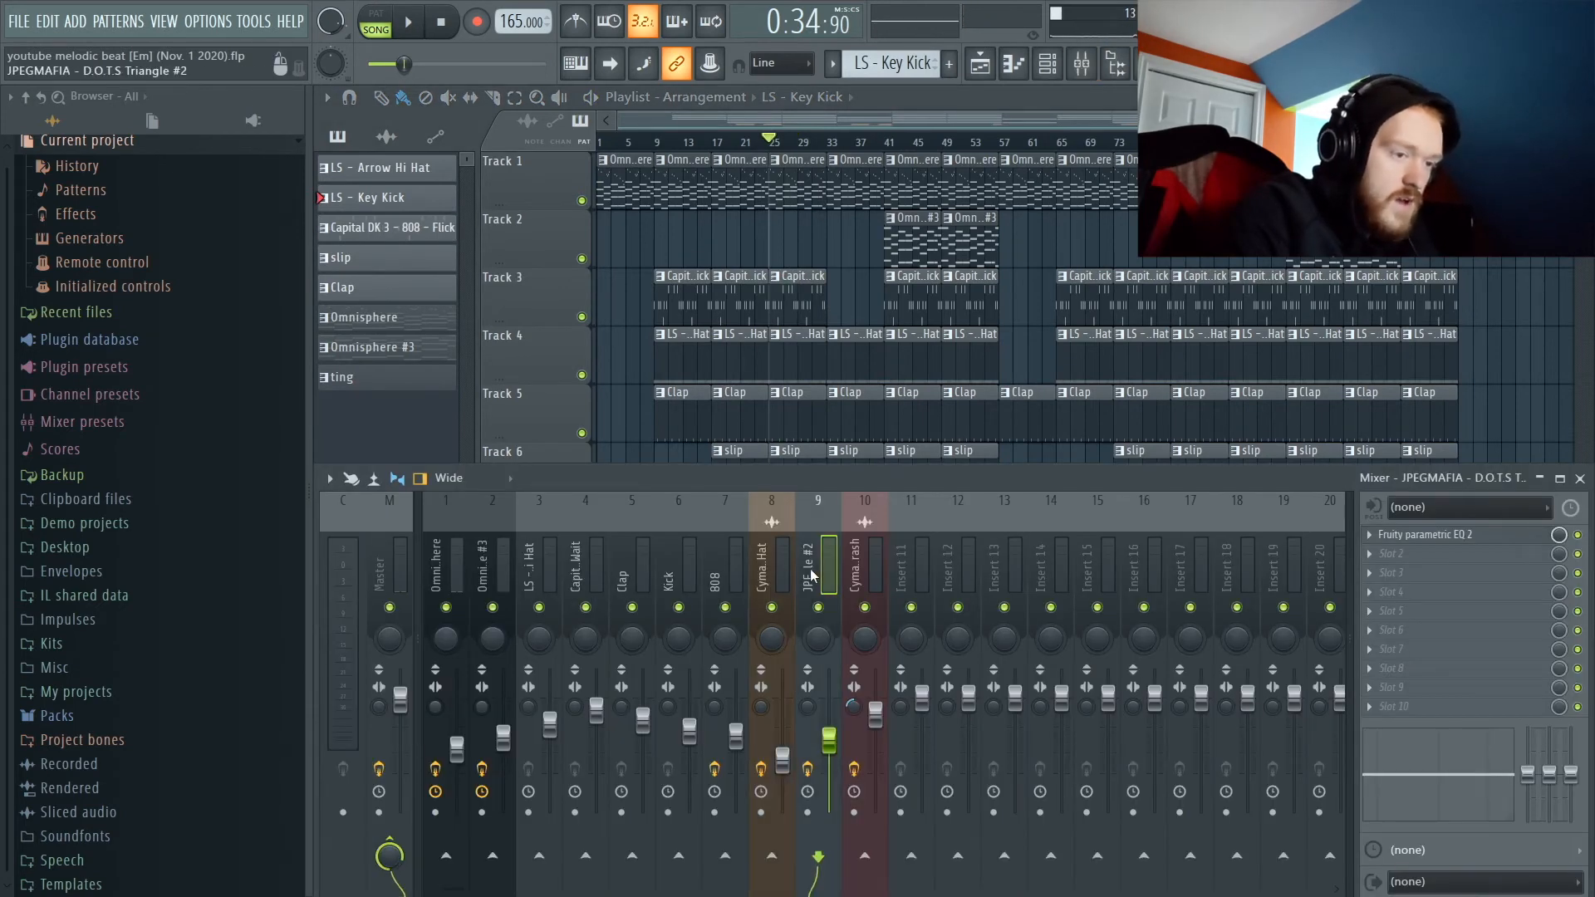
left_click(1545, 536)
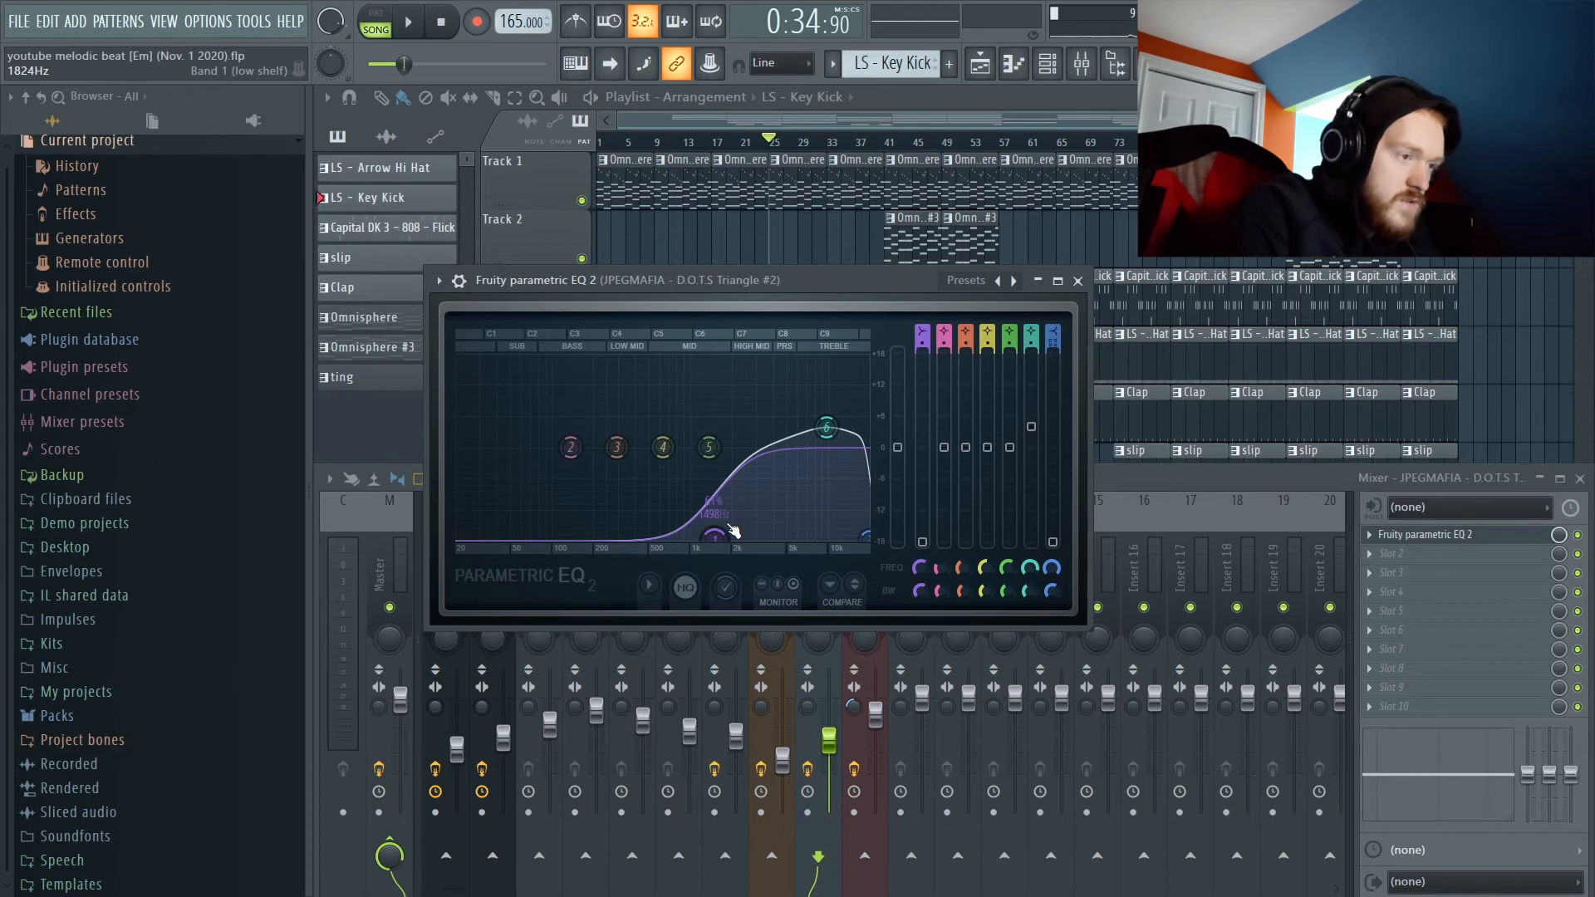
left_click(1078, 281)
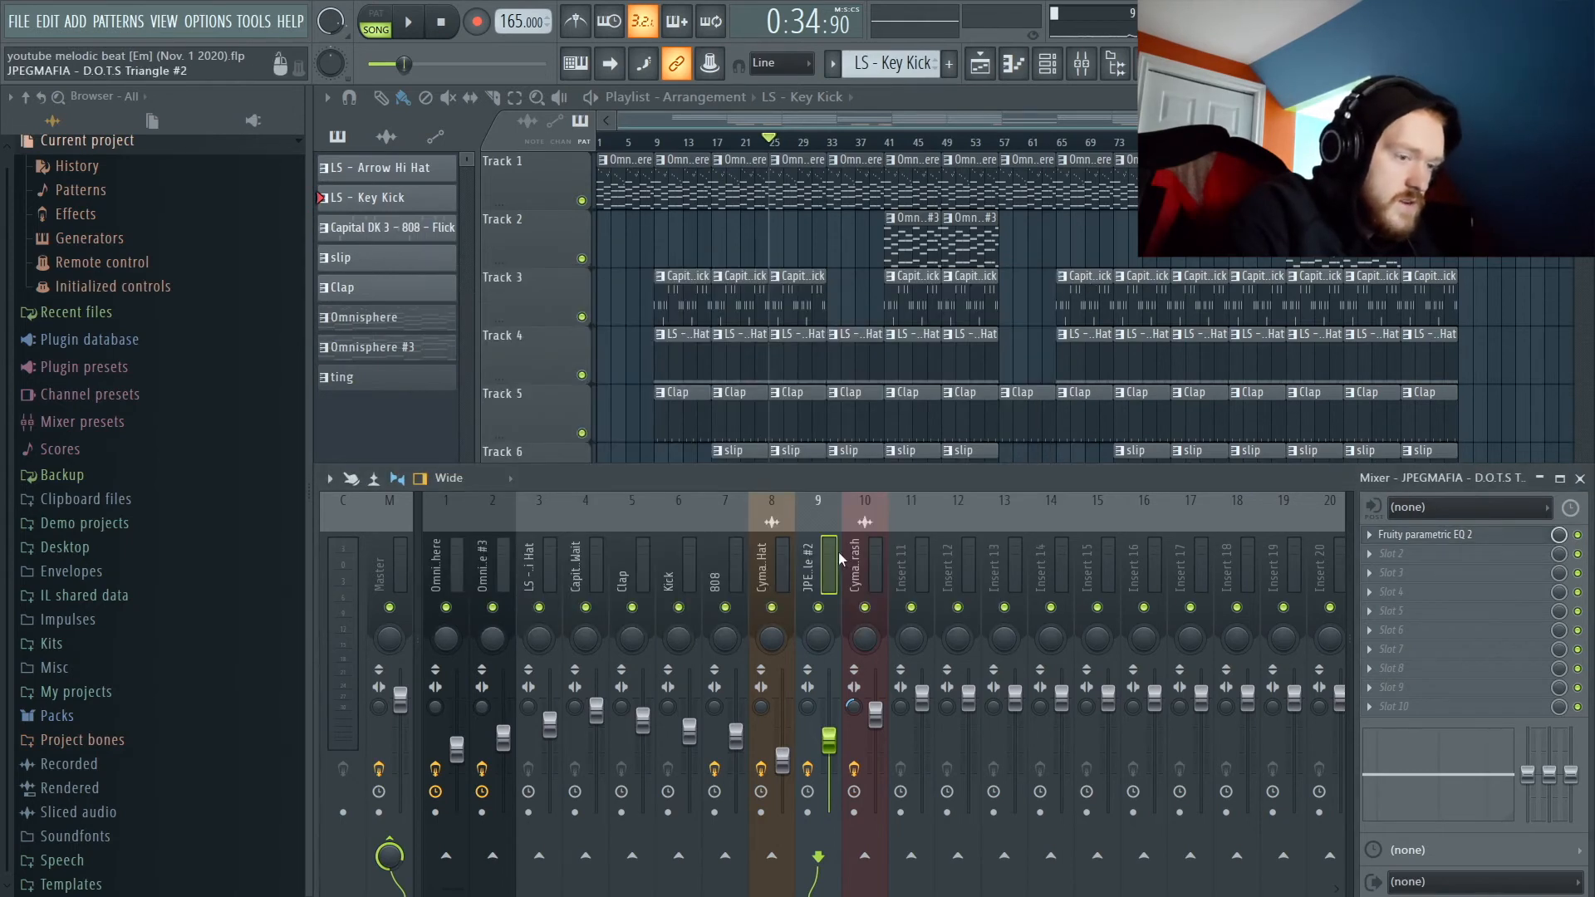
left_click(770, 568)
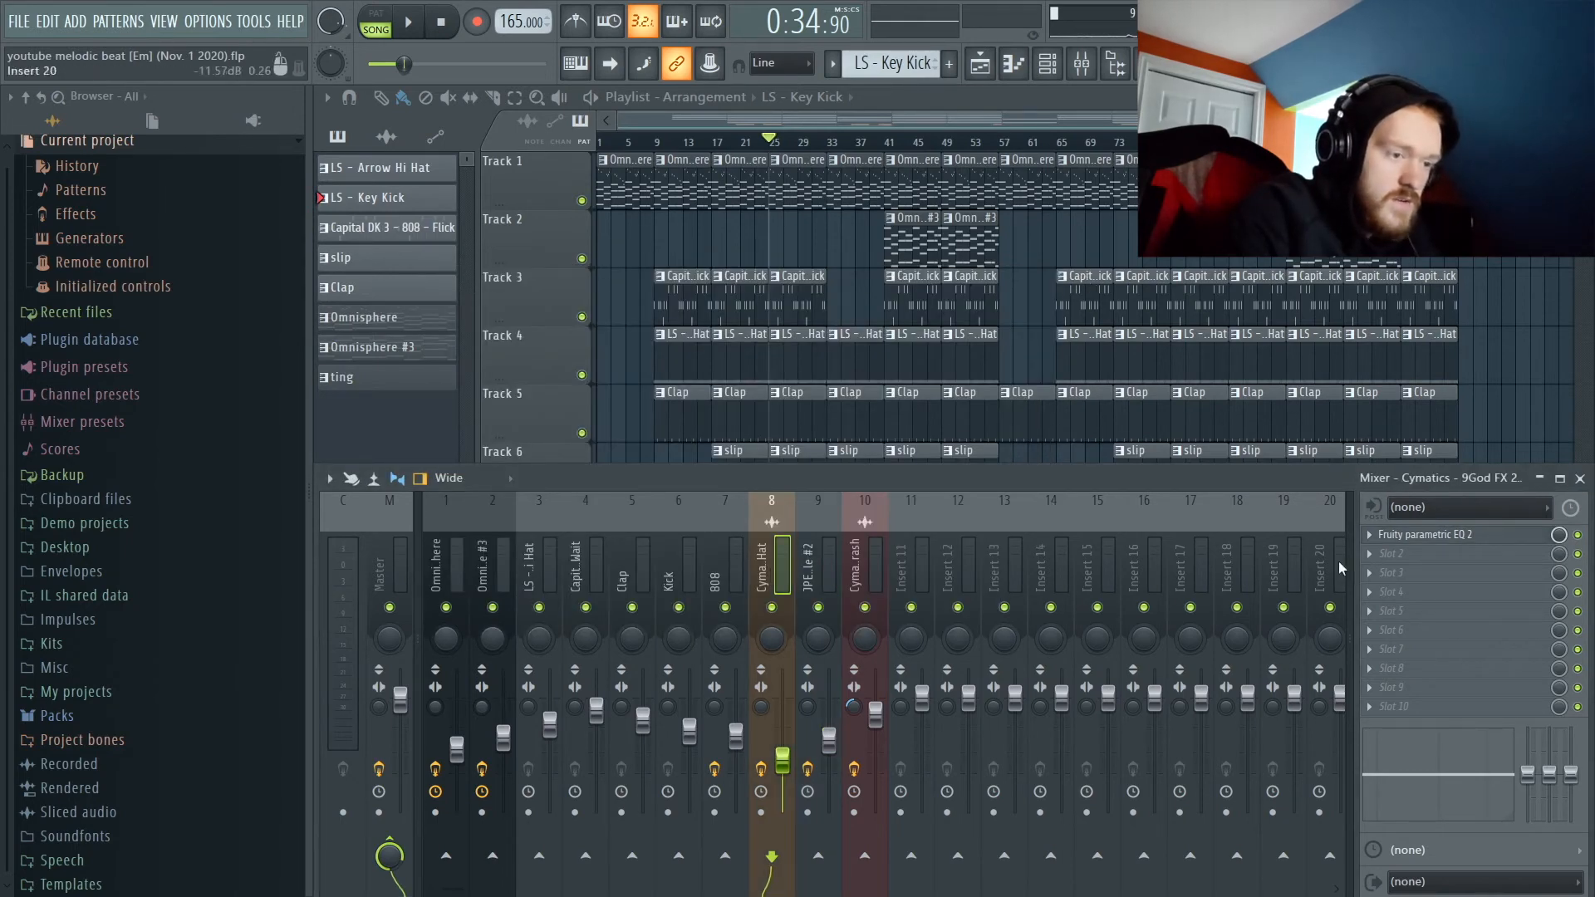
Close the mixer, play the arrangement from bar 17 where the first Track 8 audio clips enter, and stop playback.
left_click(1580, 479)
left_click(685, 143)
left_click_drag(702, 147, 705, 150)
left_click(719, 155)
key("space")
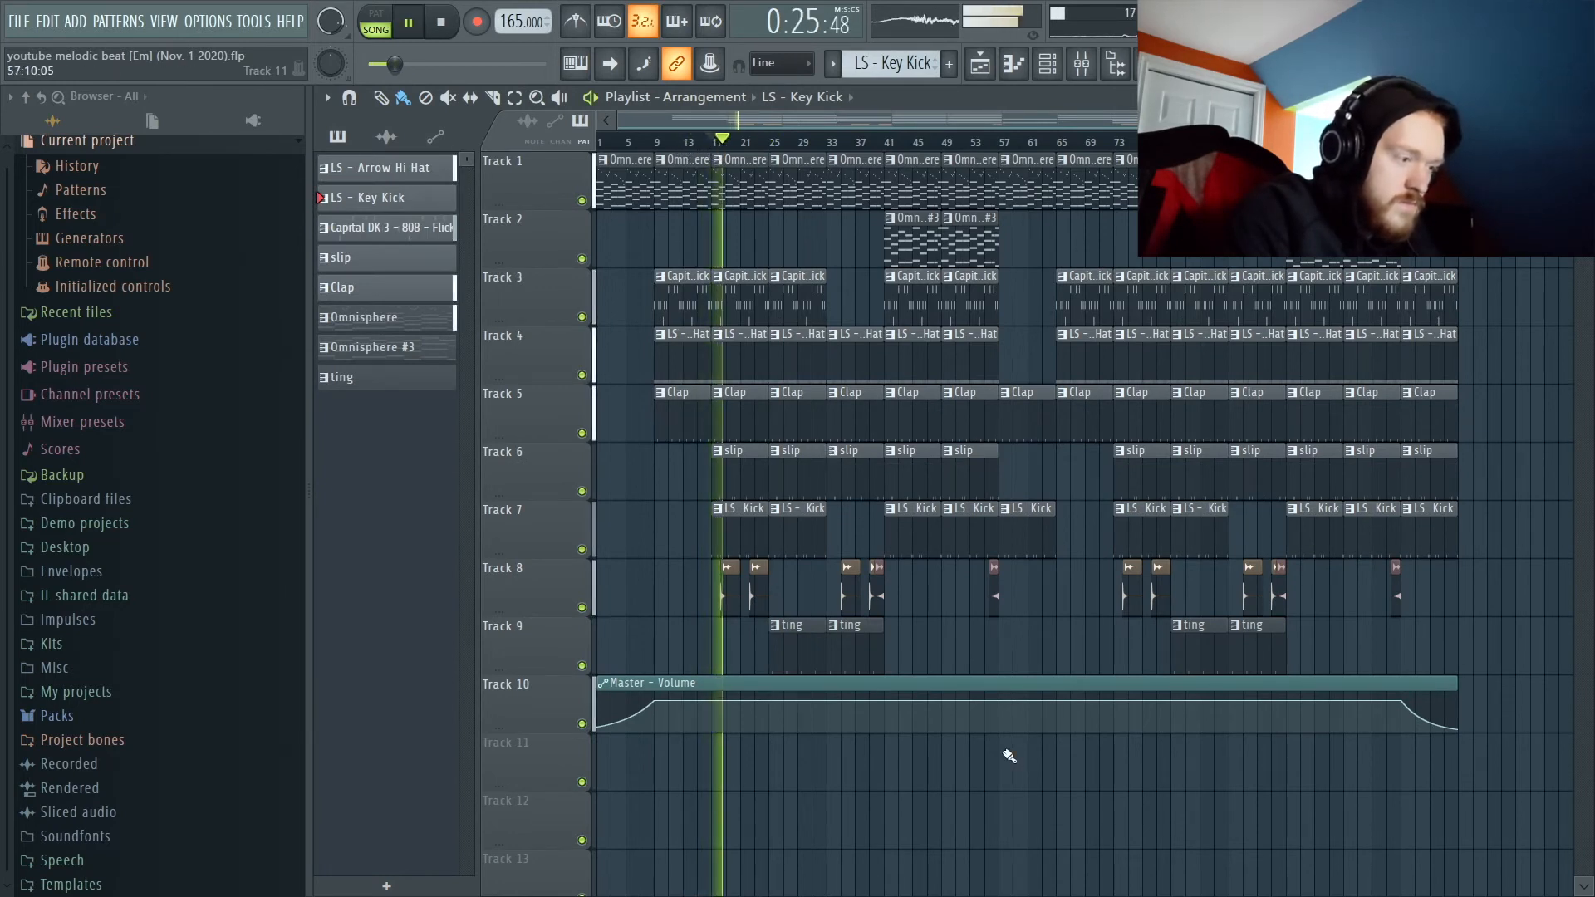
key("space")
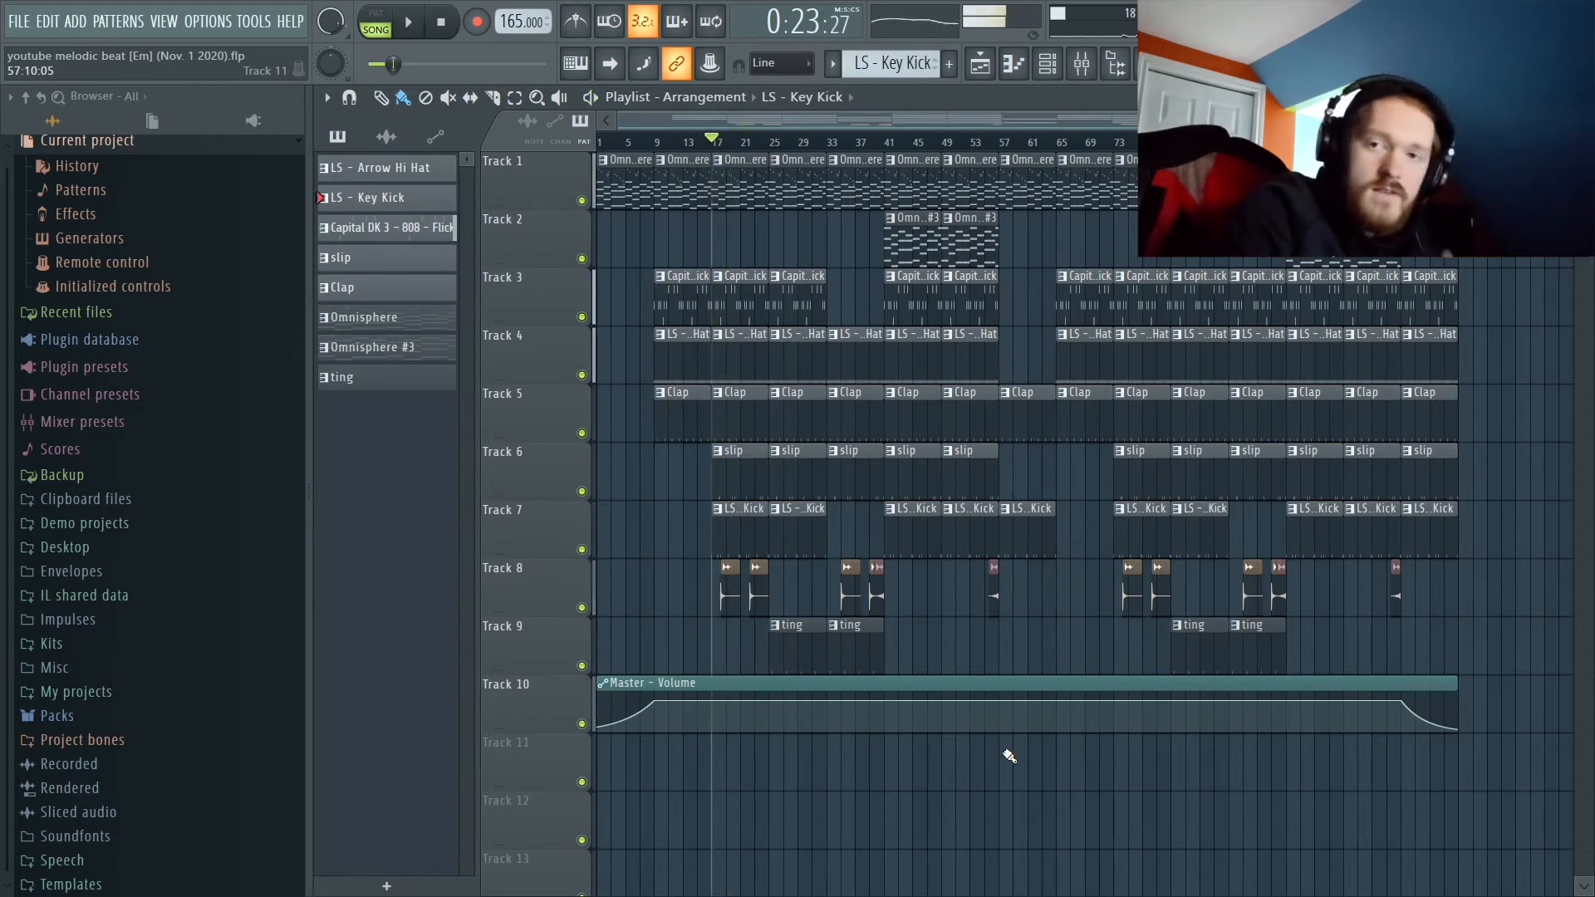
Examine the Fruity parametric EQ 2 curve on the Cymatics - 9God FX 2 - Reverb Hat mixer track, and close the plugin and mixer.
left_click(1082, 63)
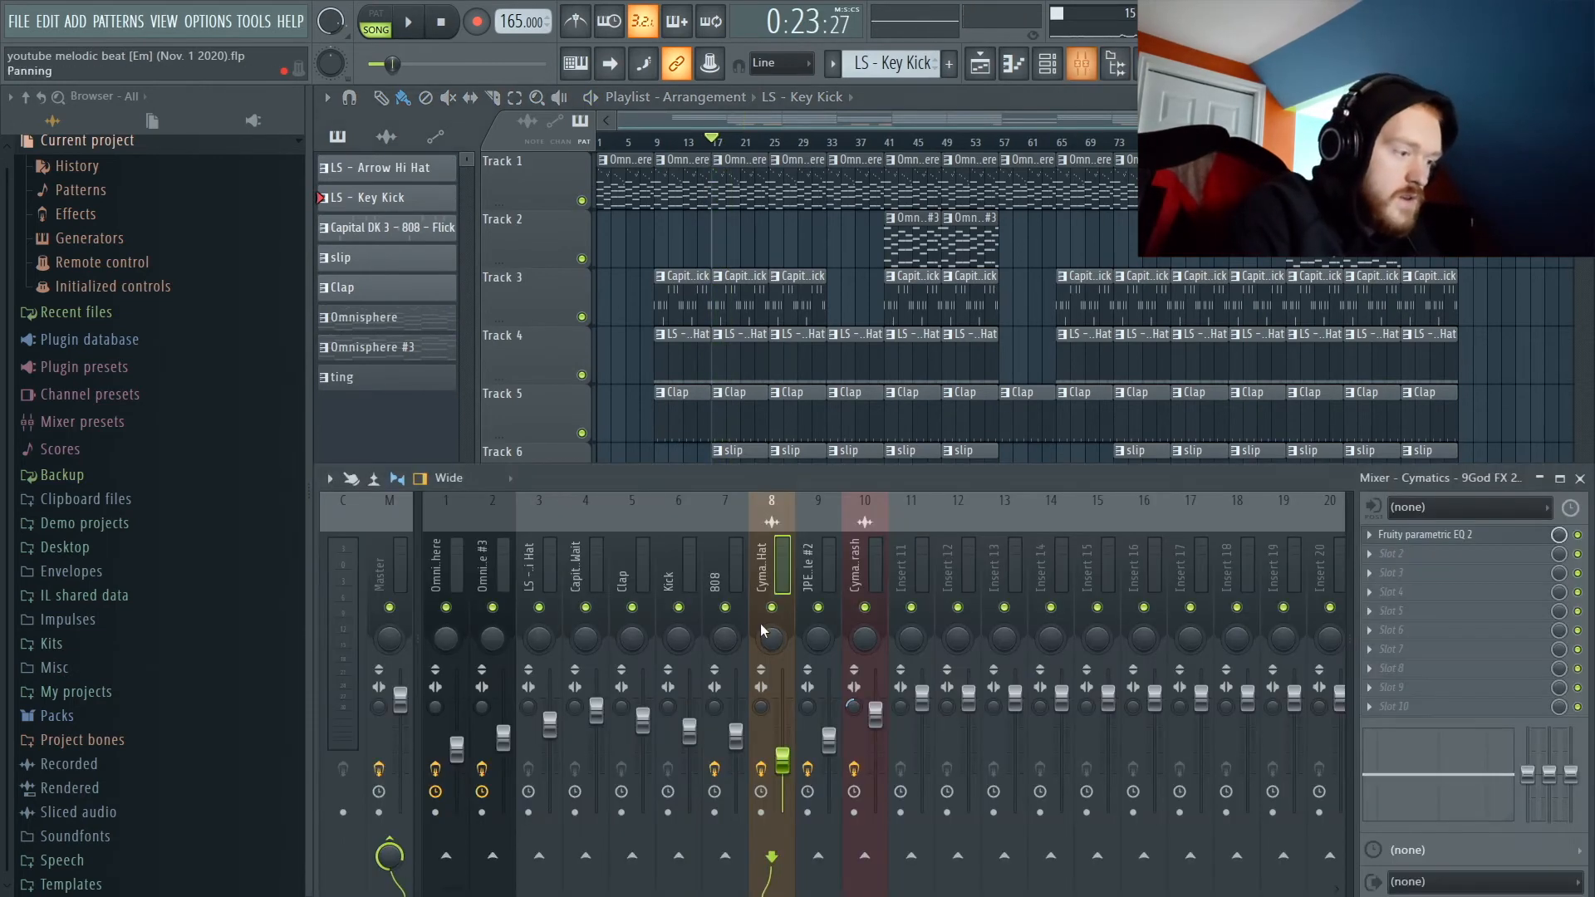
left_click(1493, 536)
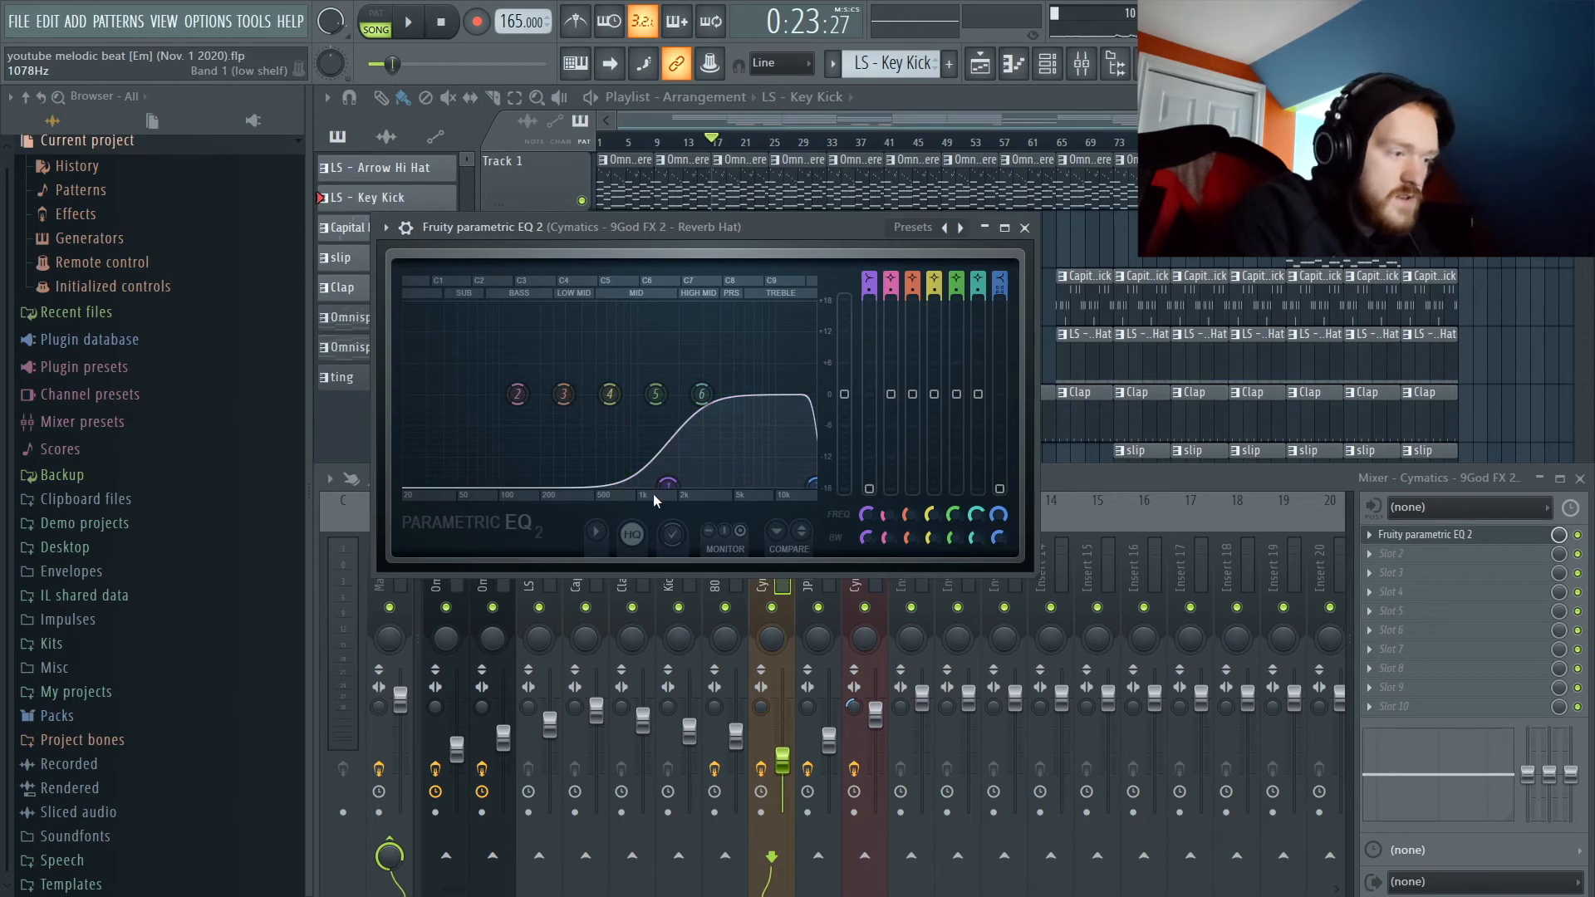
left_click(1025, 228)
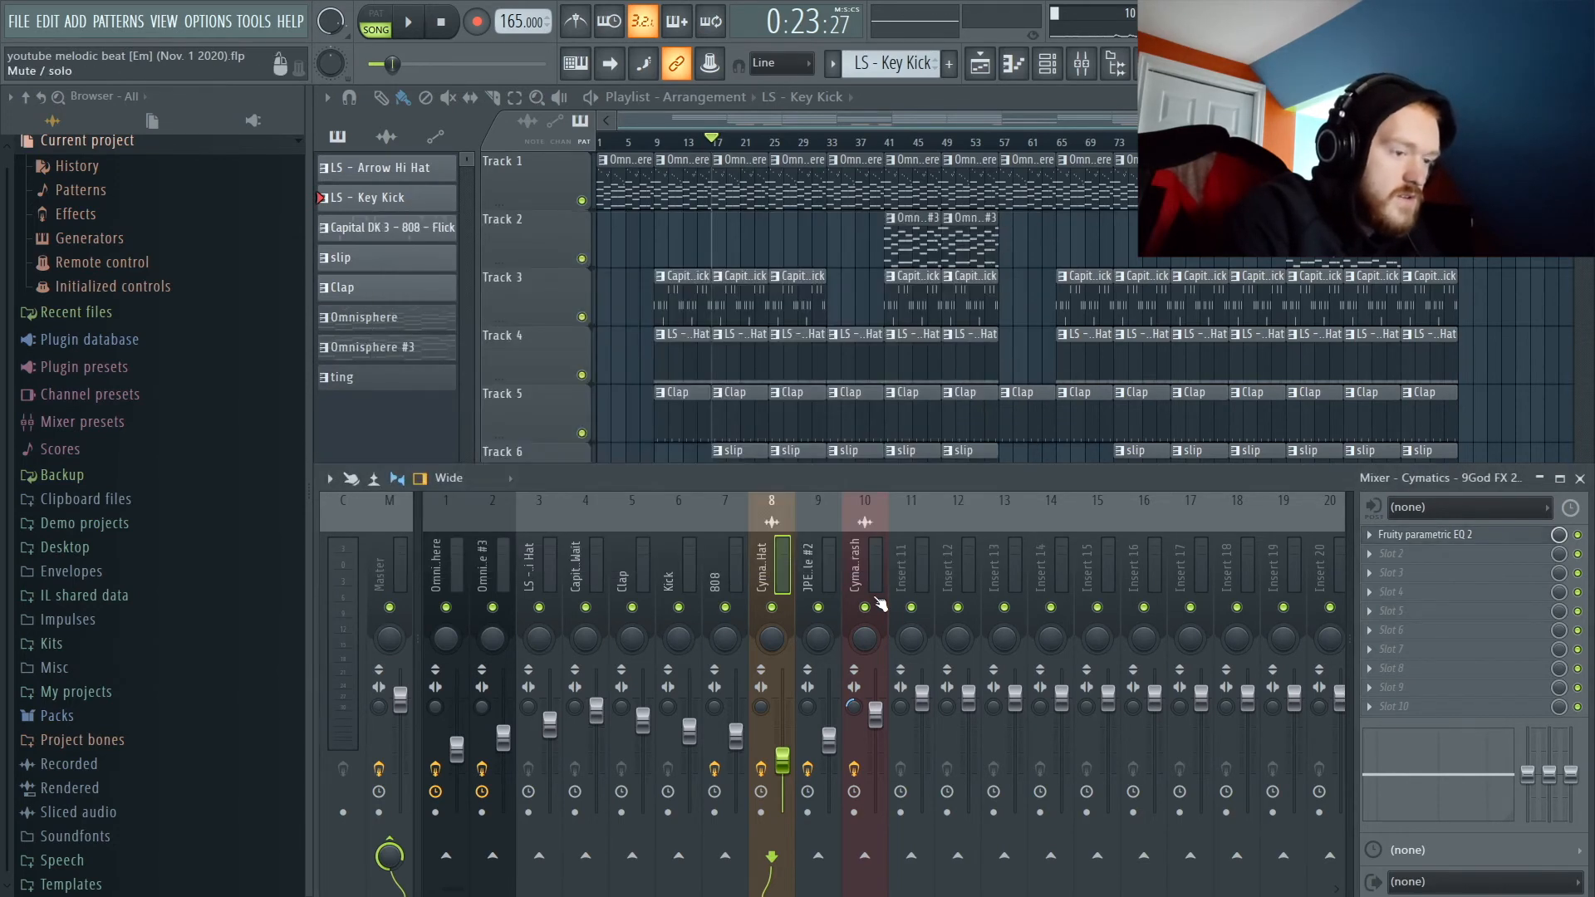
left_click(1582, 478)
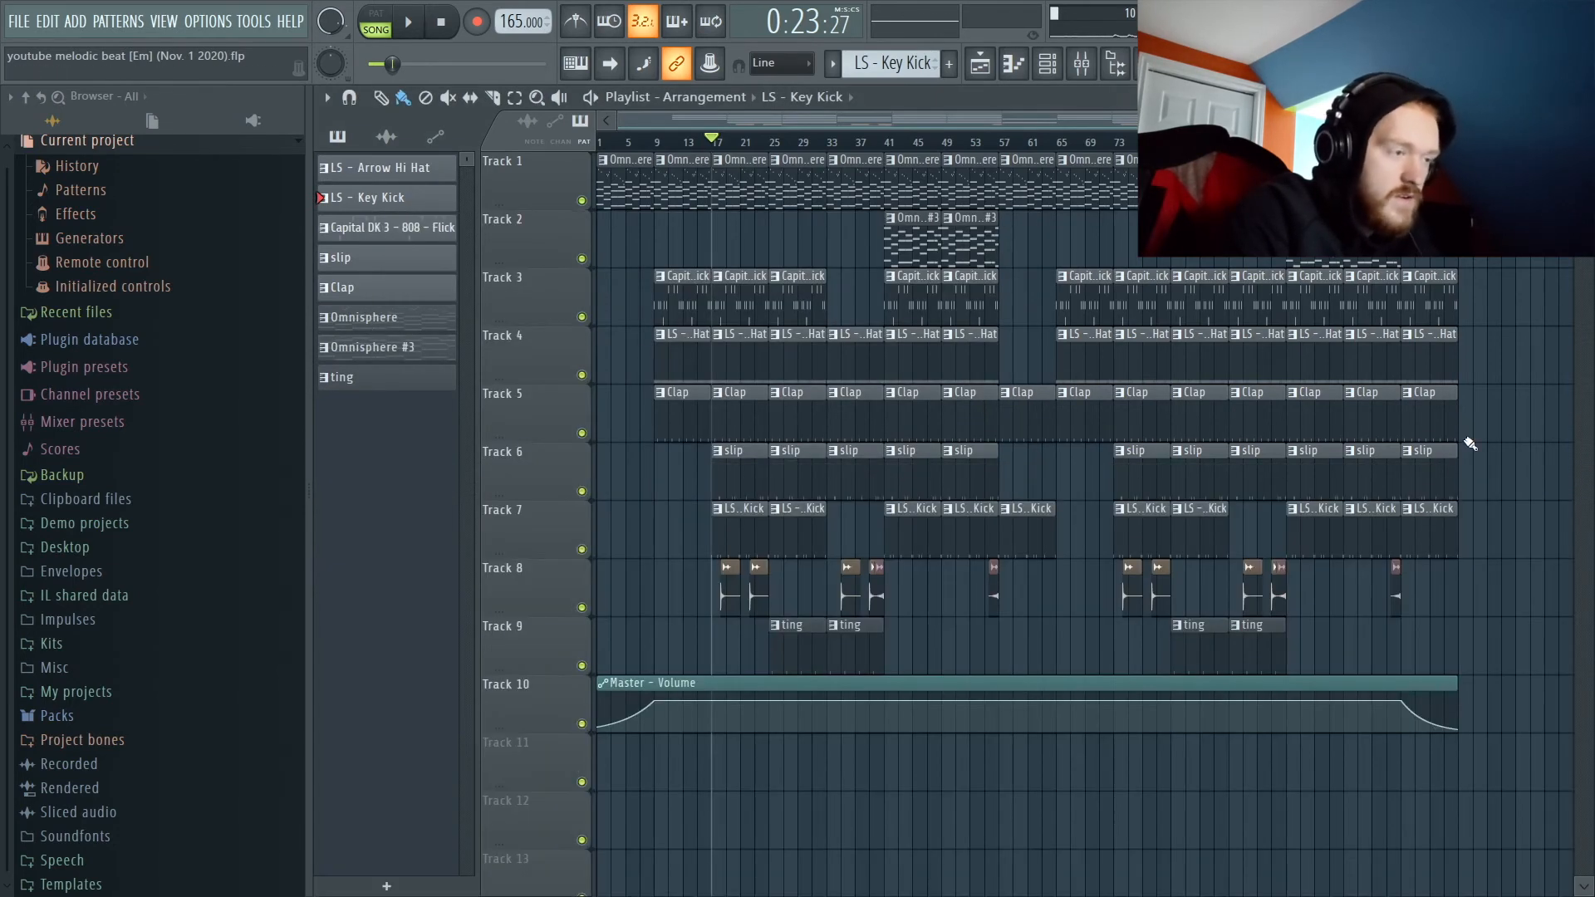
Play the arrangement from about bar 38, over the Track 8 crash clip leading into bar 41, and stop playback.
left_click(878, 145)
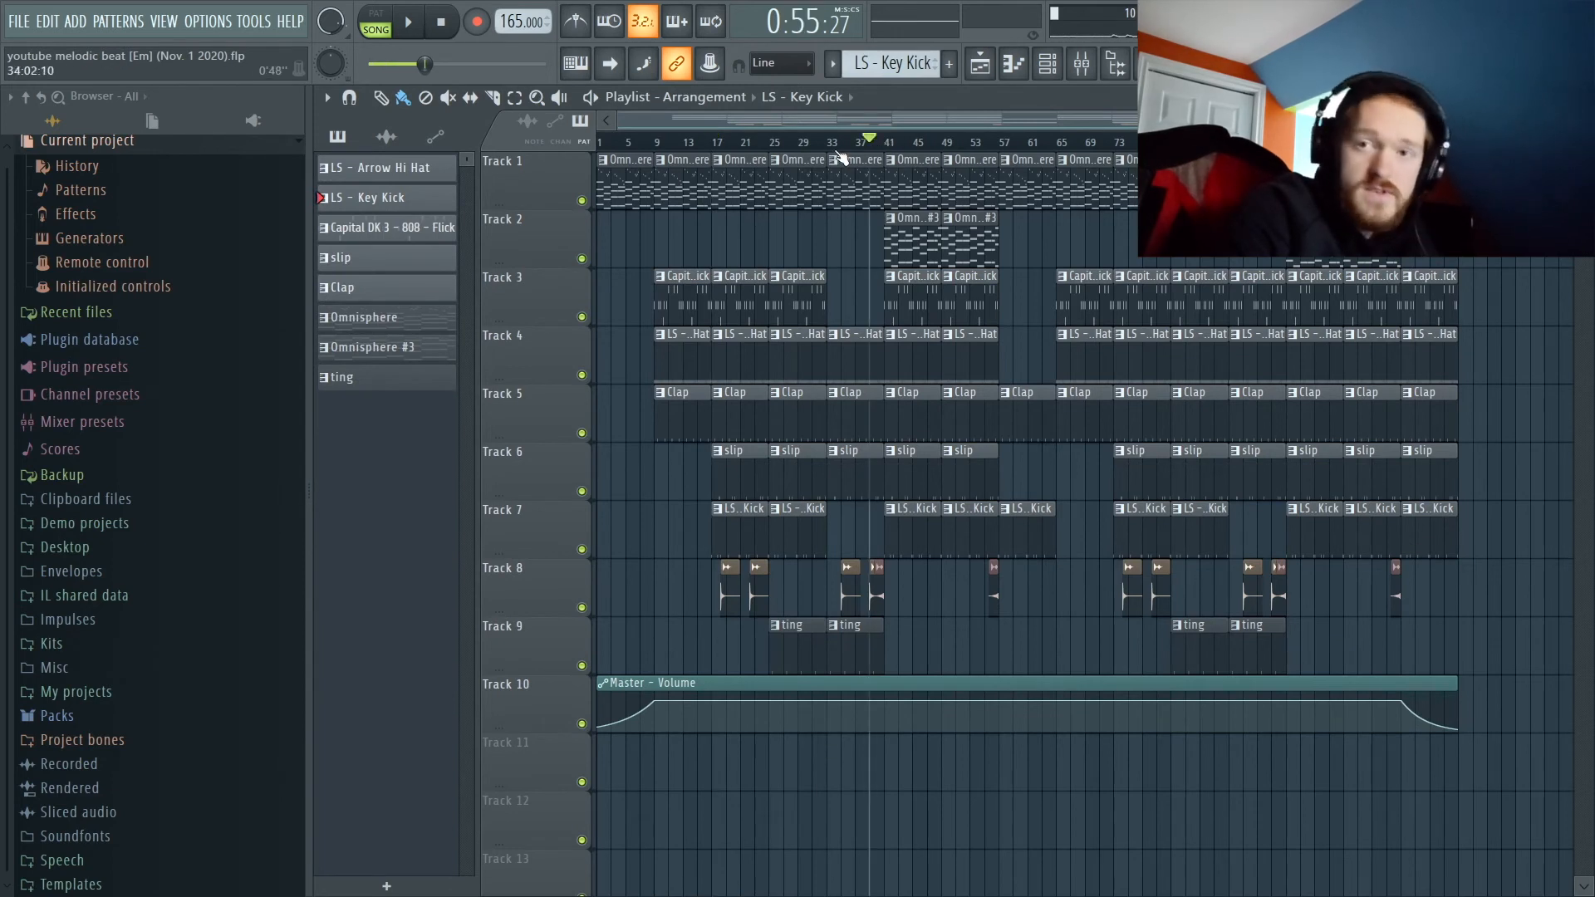
key("space")
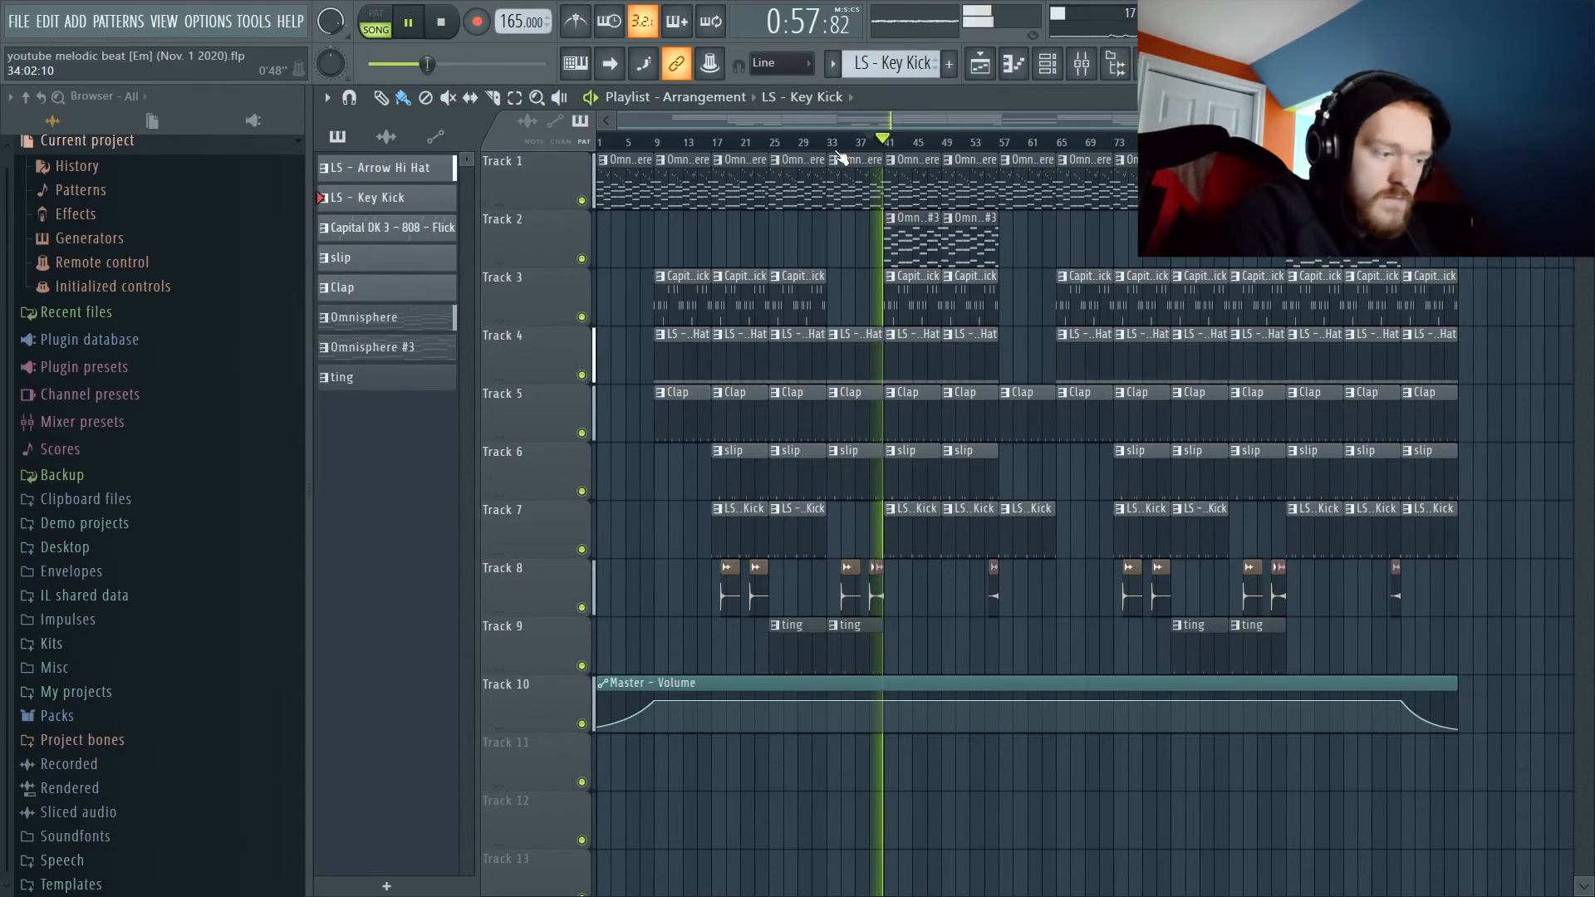
key("space")
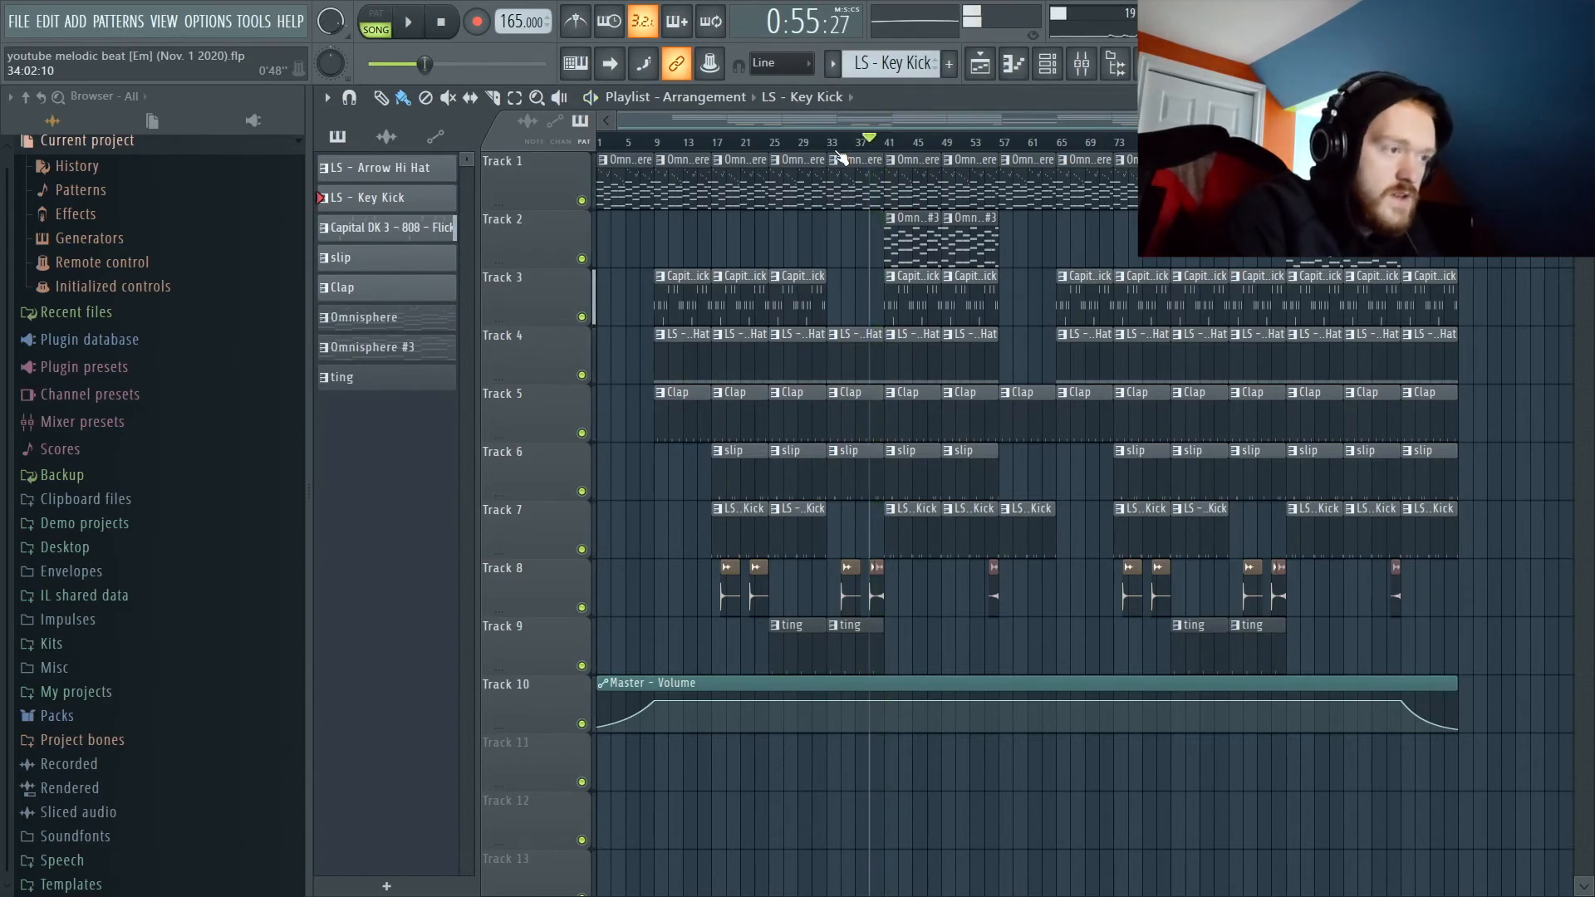
Inspect the Ozone Imager 2 settings and the Fruity parametric EQ 2 curve on the Cymatics - Astro Talk Crash mixer track.
left_click(1084, 66)
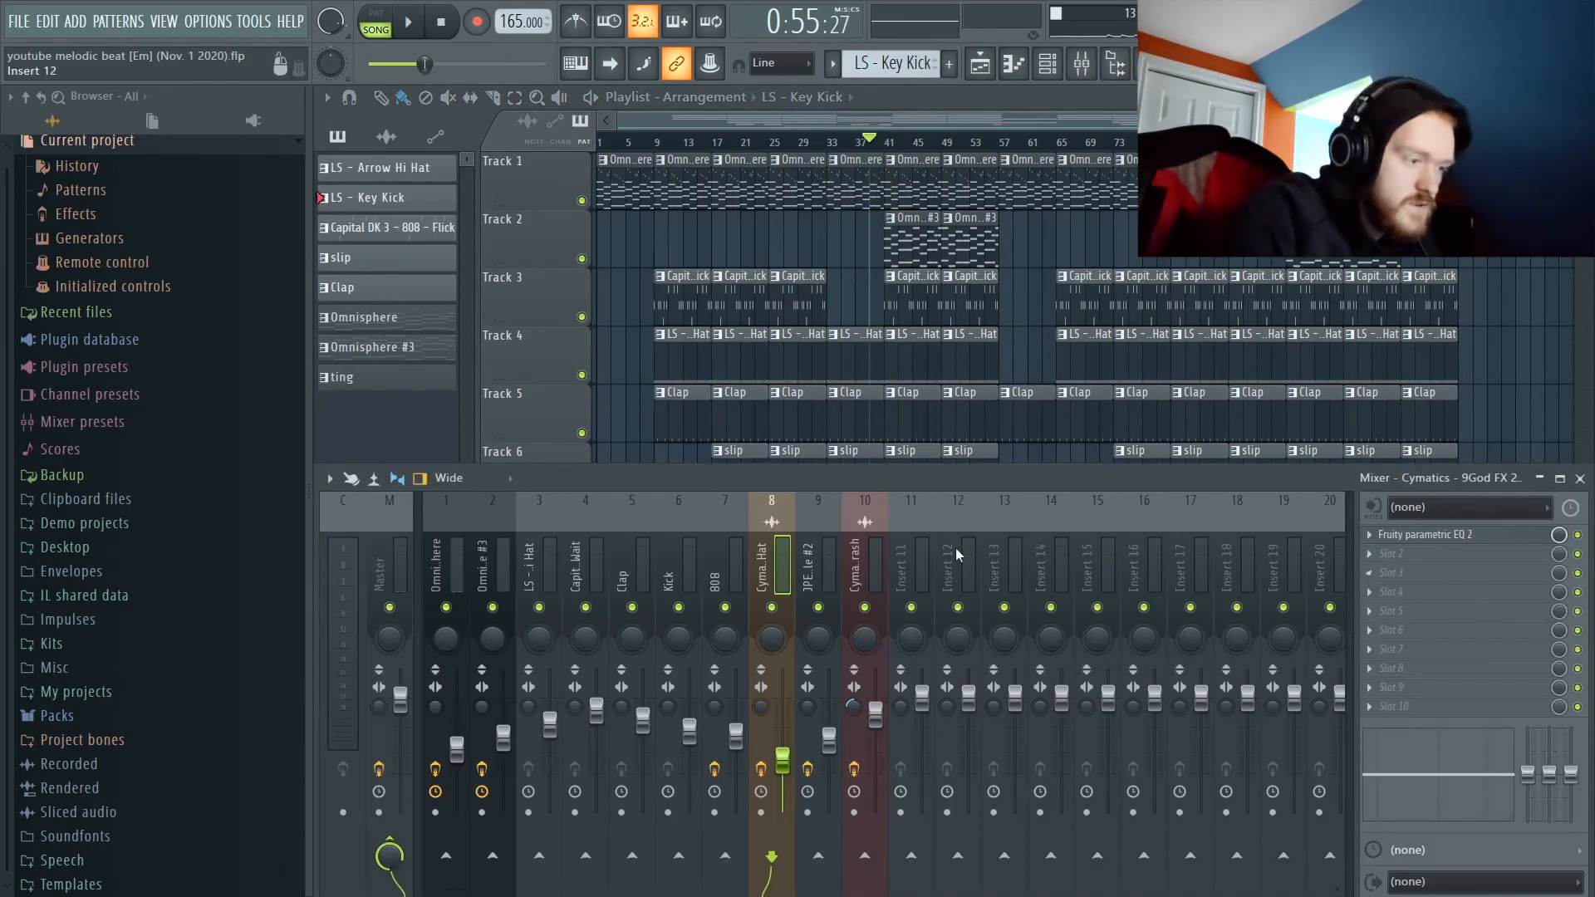
left_click(872, 556)
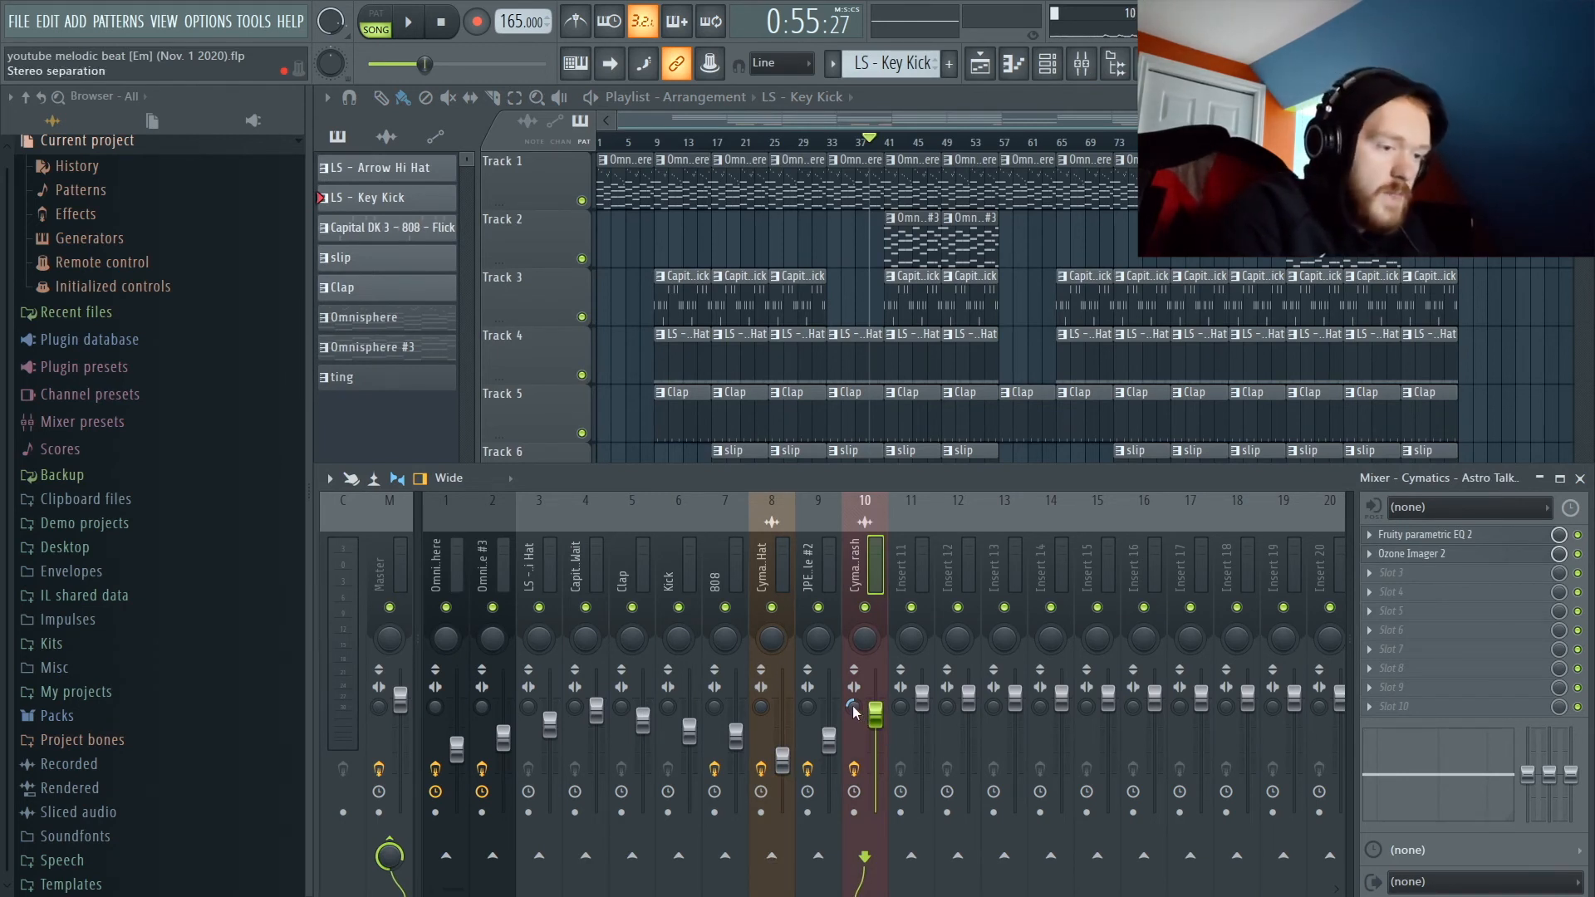
left_click(1455, 555)
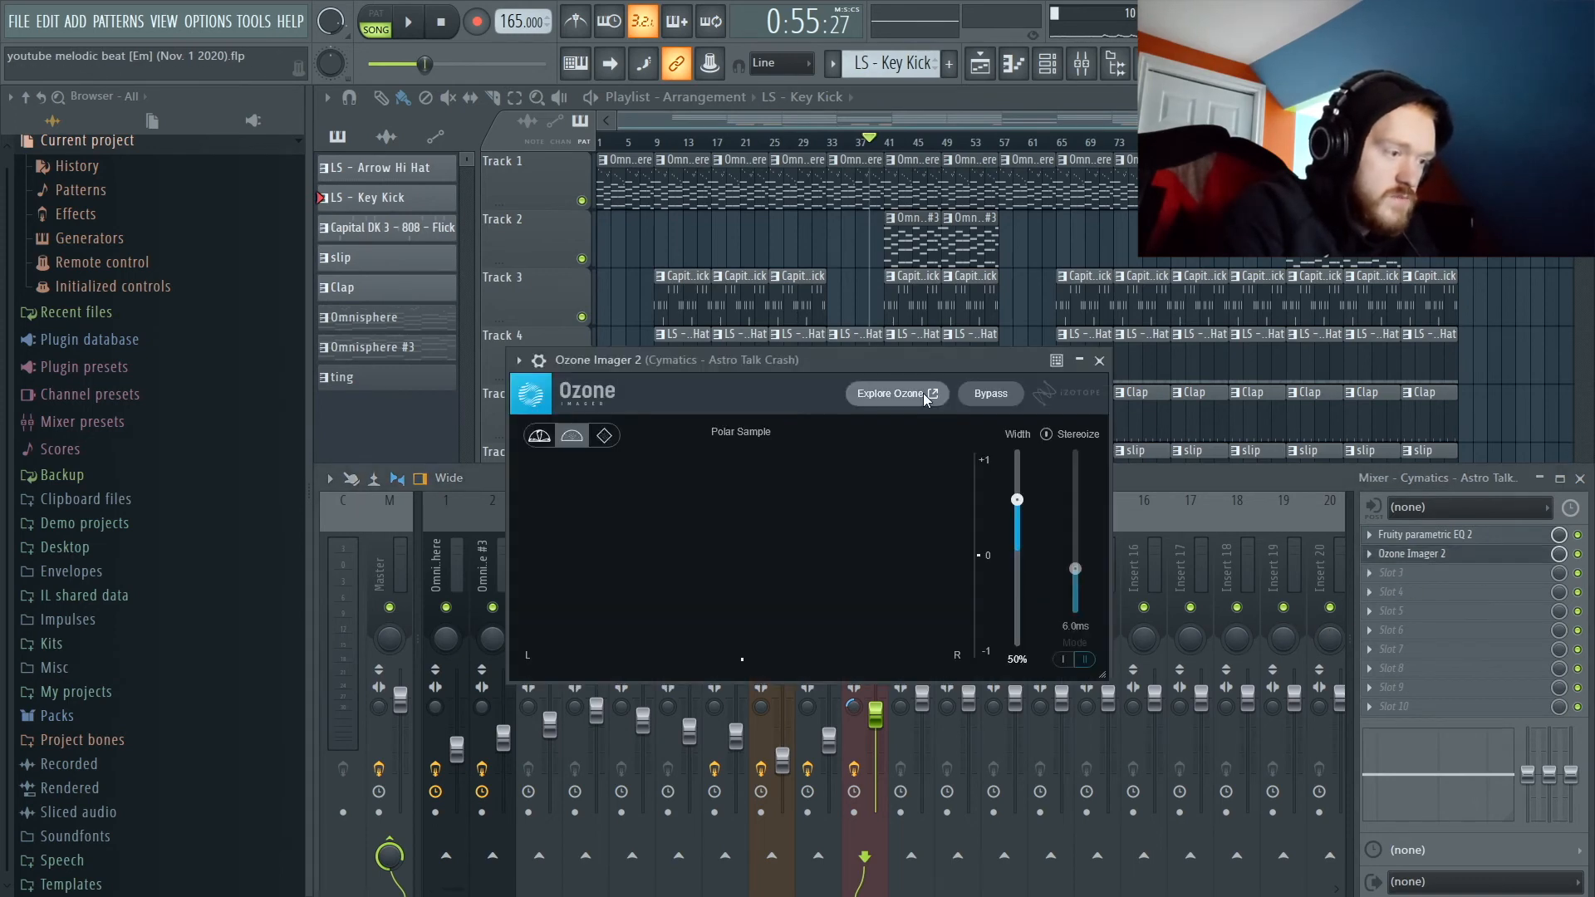
left_click(1099, 361)
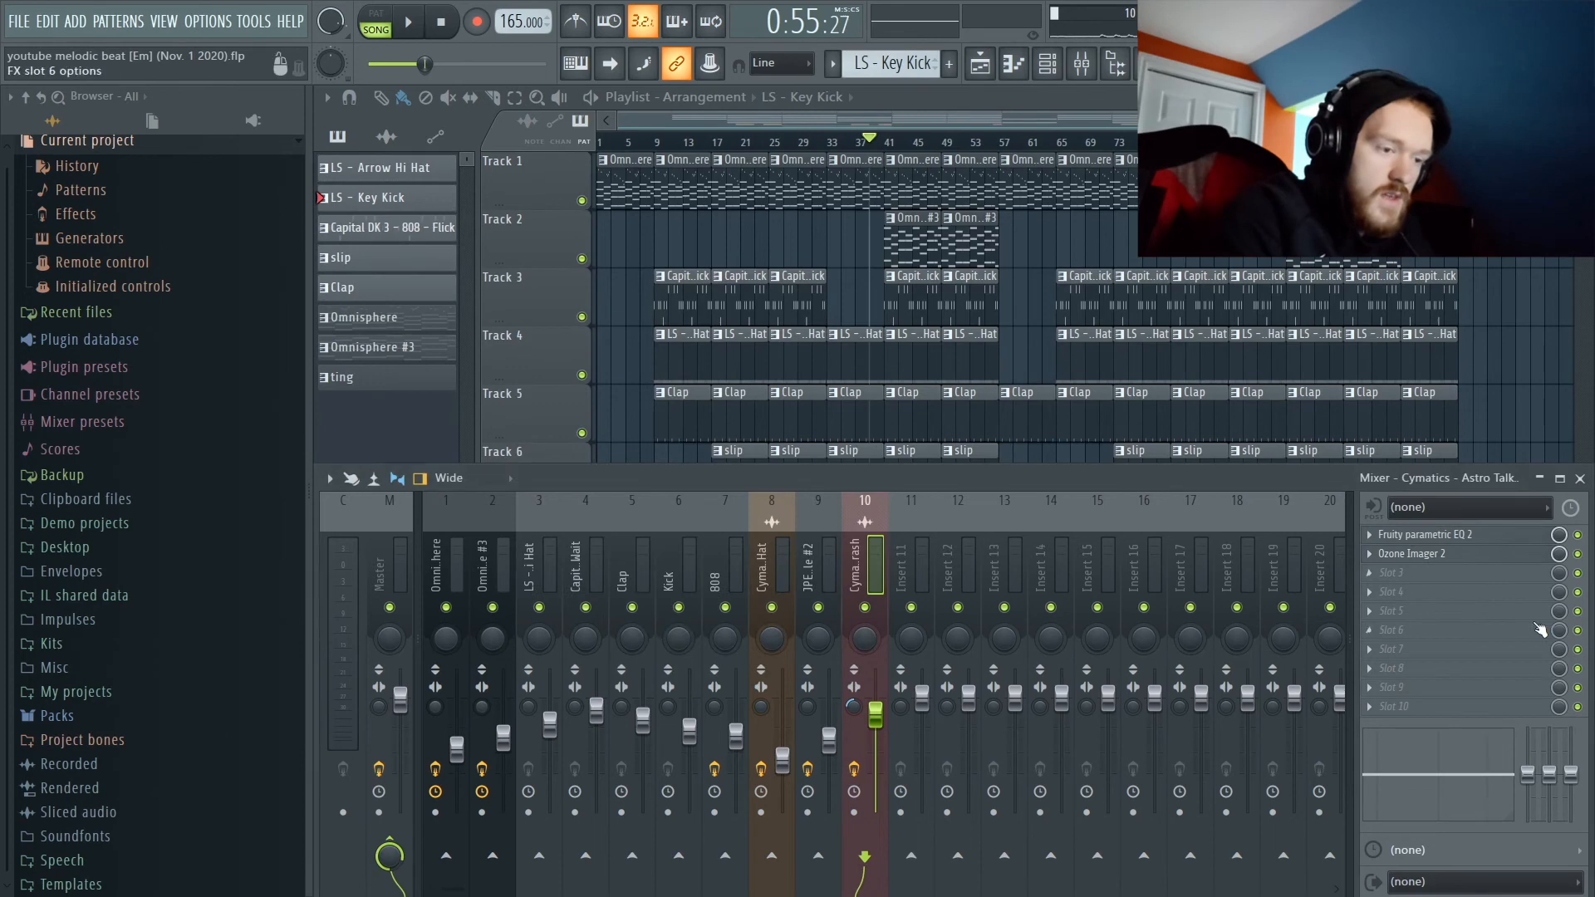
left_click(1436, 535)
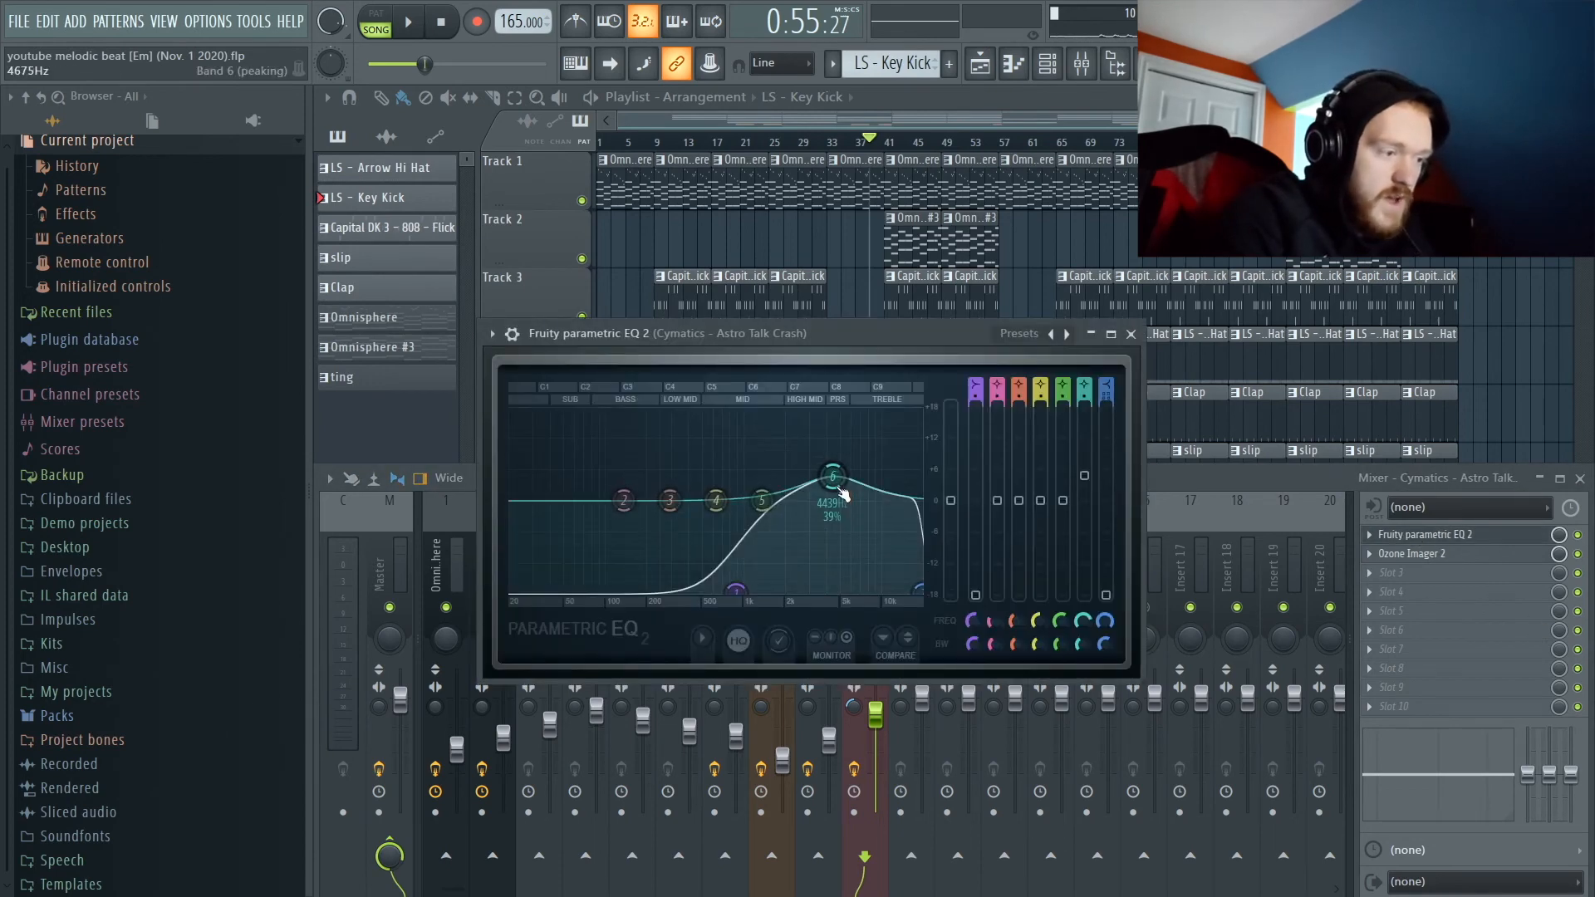